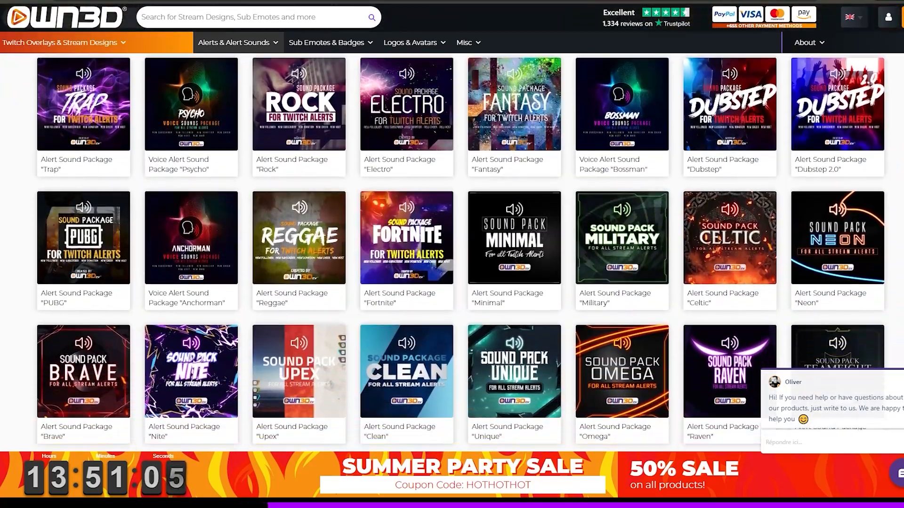
# Step: Browse the alert sound packages, then change the character's specials variation in the emote maker and generate the emote
pyautogui.scroll(-8, 452, 254)
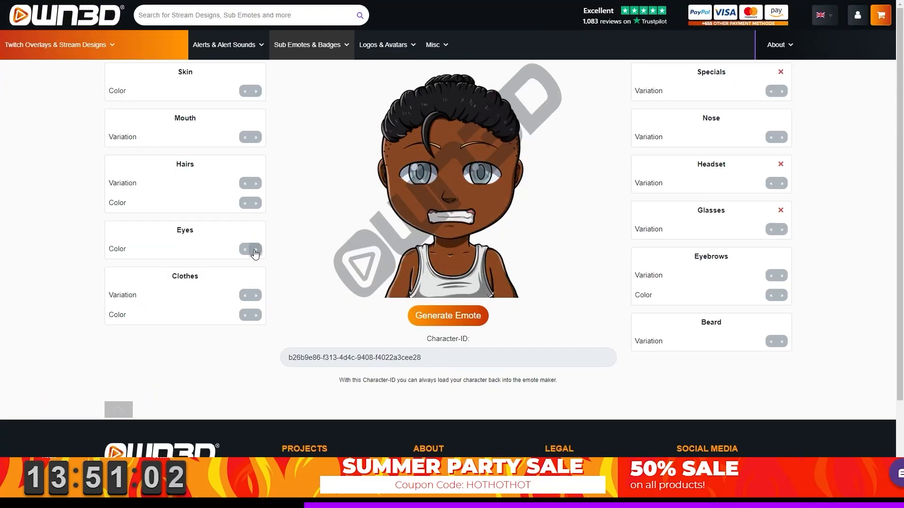
pyautogui.click(782, 92)
pyautogui.click(464, 321)
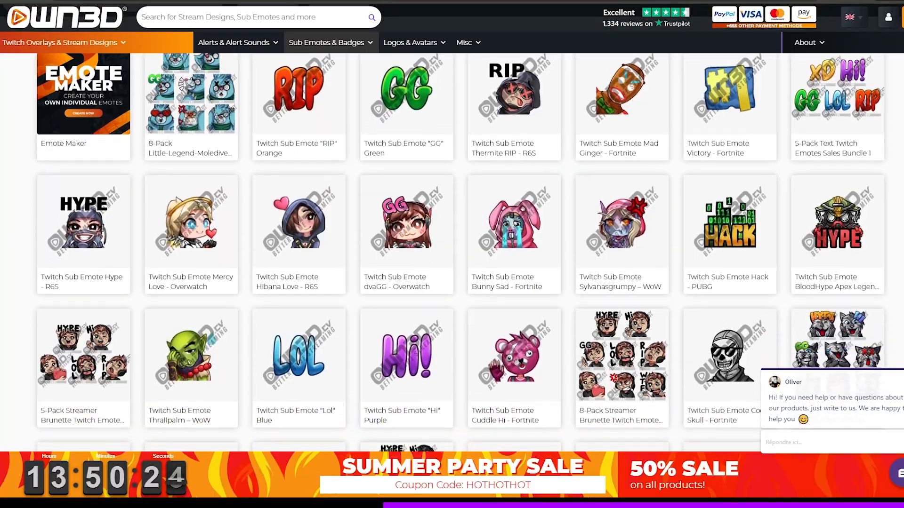
# Step: Look through the catalogues of Twitch sub emotes, sub badges and channel point icons
pyautogui.scroll(-4, 452, 254)
pyautogui.scroll(-5, 452, 255)
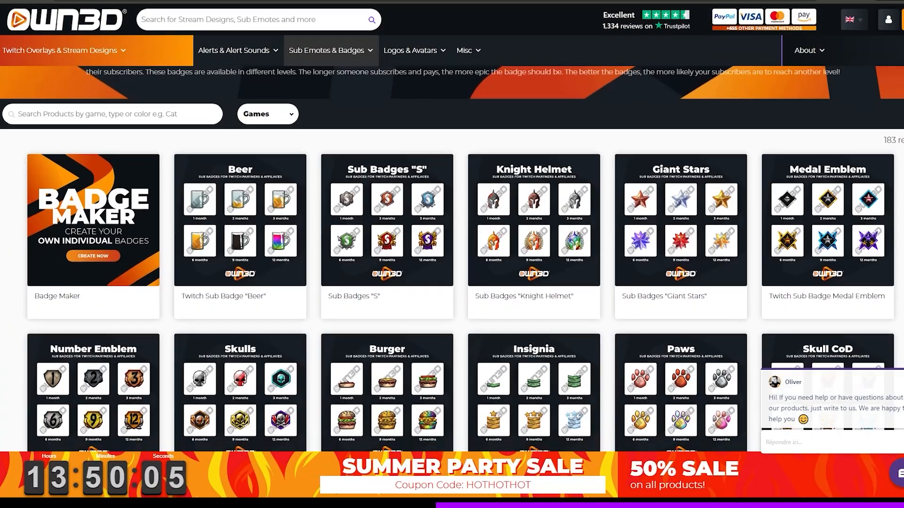
pyautogui.scroll(-3, 452, 255)
pyautogui.scroll(-4, 452, 254)
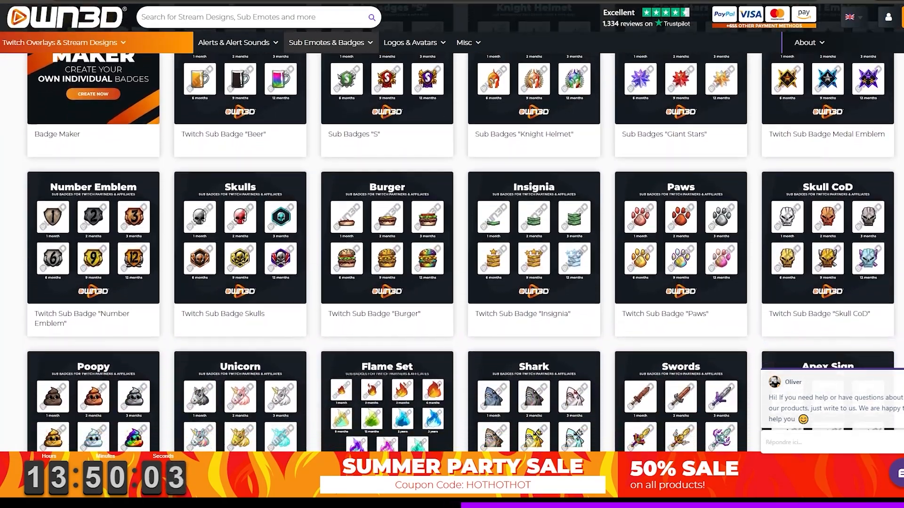
pyautogui.scroll(-2, 452, 254)
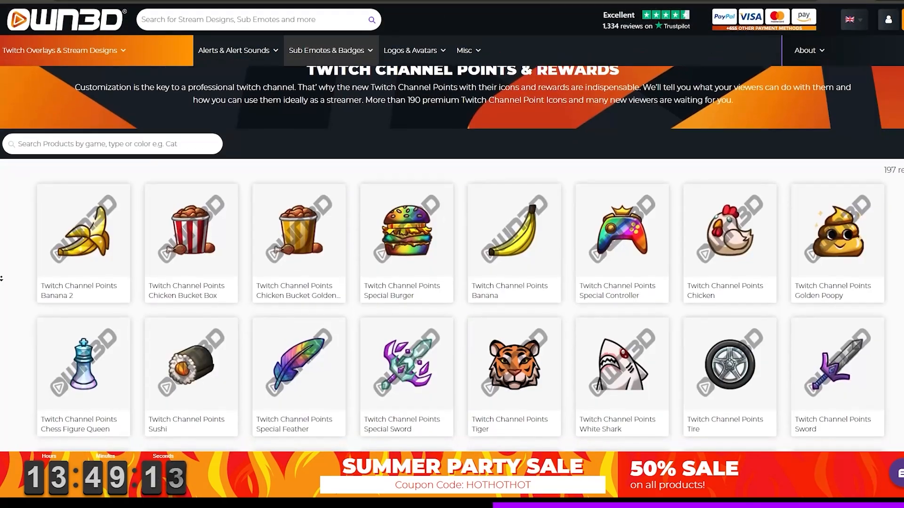
pyautogui.scroll(-3, 452, 254)
pyautogui.scroll(-3, 2, 281)
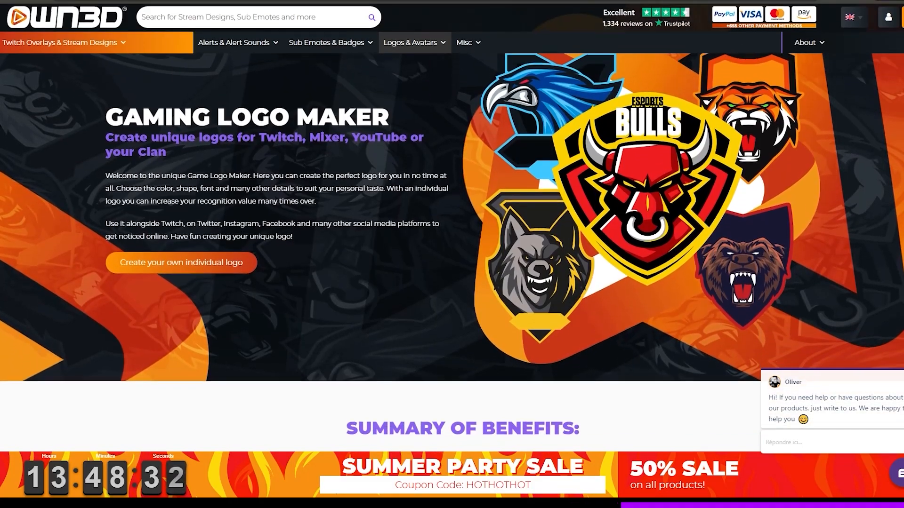
# Step: Look over the gaming logo maker page, the stream intro templates and the YouTube banner designs
pyautogui.scroll(-3, 452, 254)
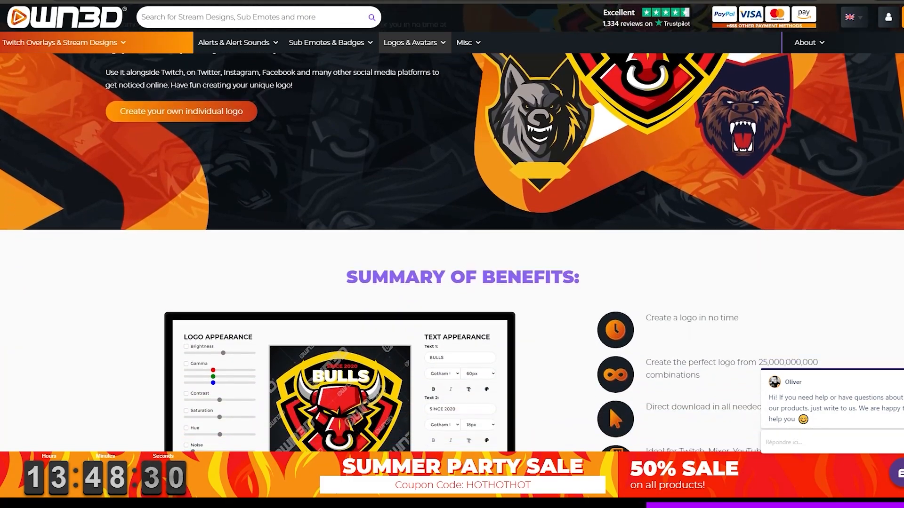
pyautogui.scroll(-2, 452, 254)
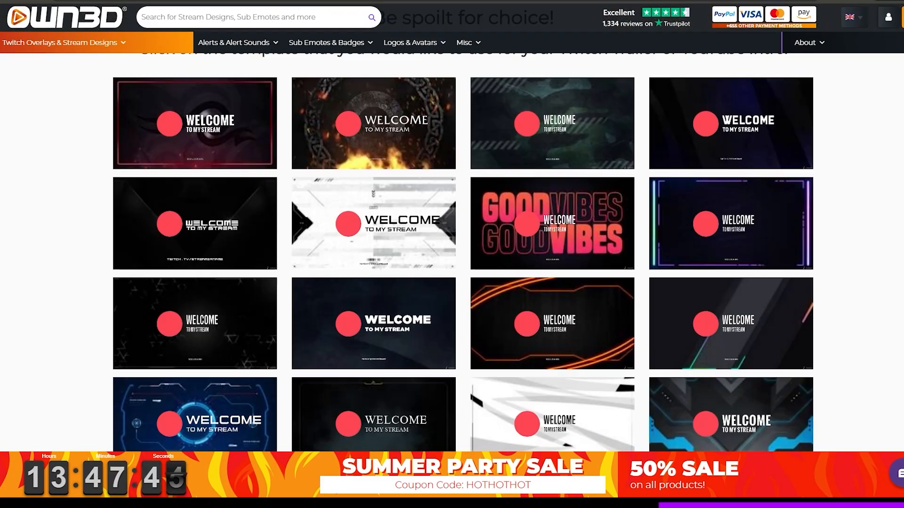
pyautogui.scroll(-2, 452, 255)
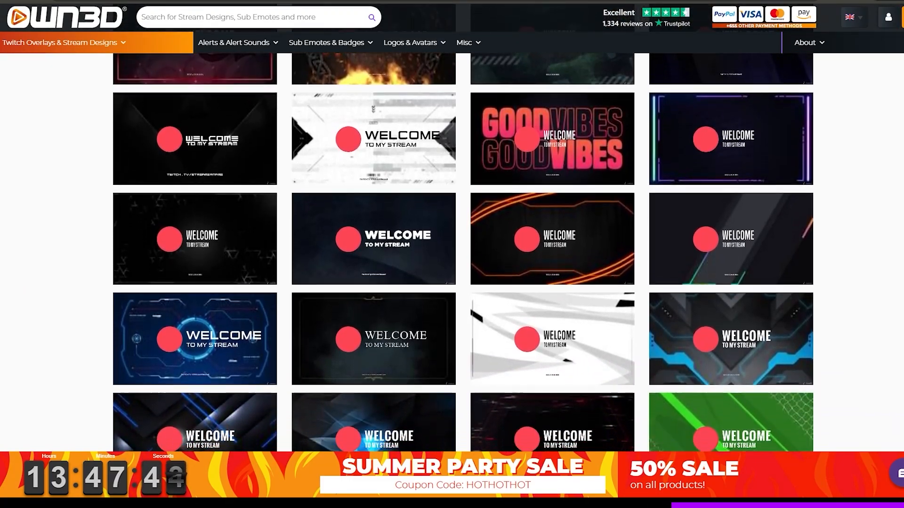
pyautogui.scroll(-4, 452, 254)
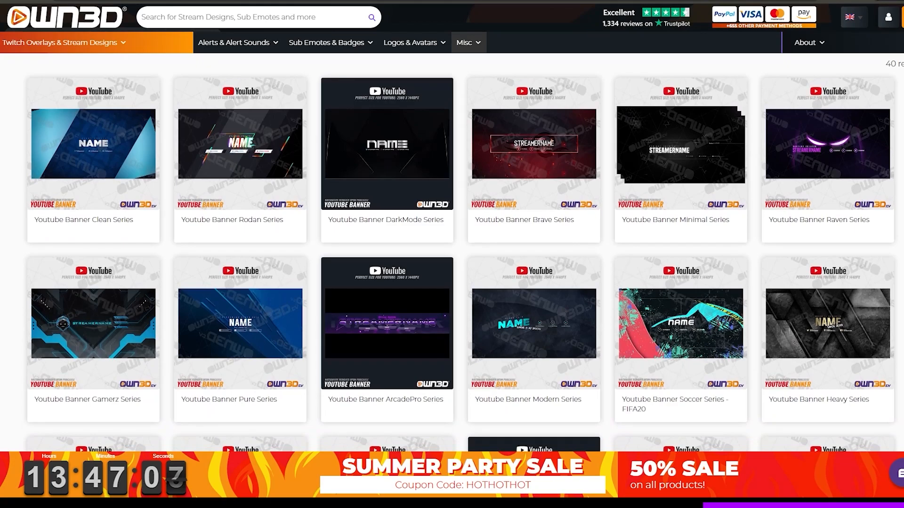
pyautogui.scroll(-3, 452, 254)
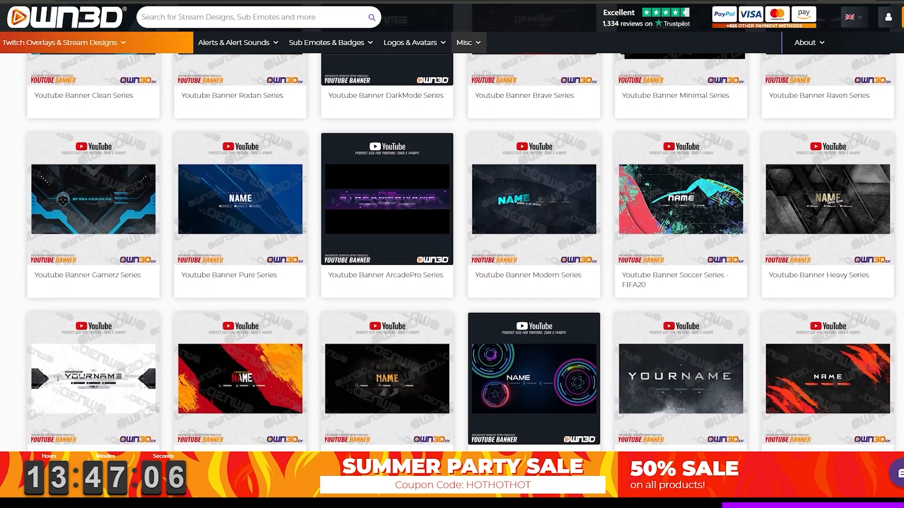
pyautogui.scroll(-4, 452, 254)
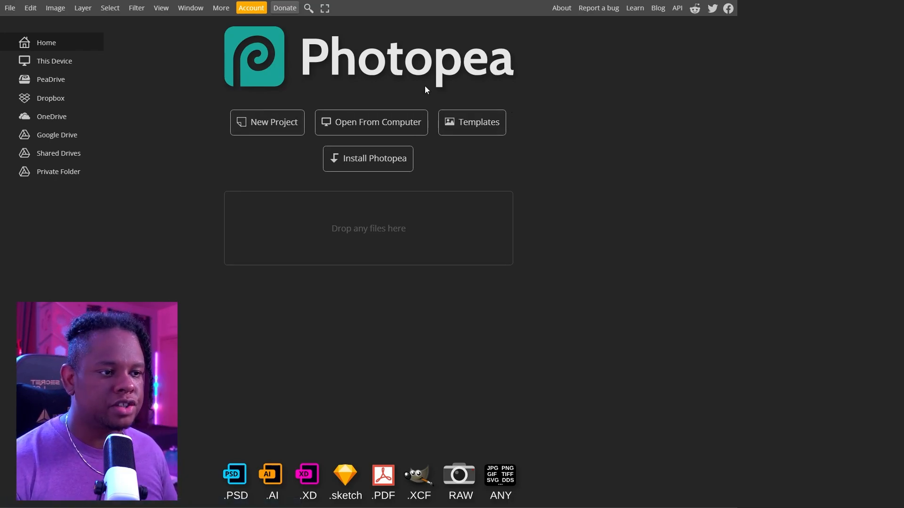
# Step: Switch to Photopea, search its template library by the creator's name and look through the matching designs
pyautogui.click(479, 130)
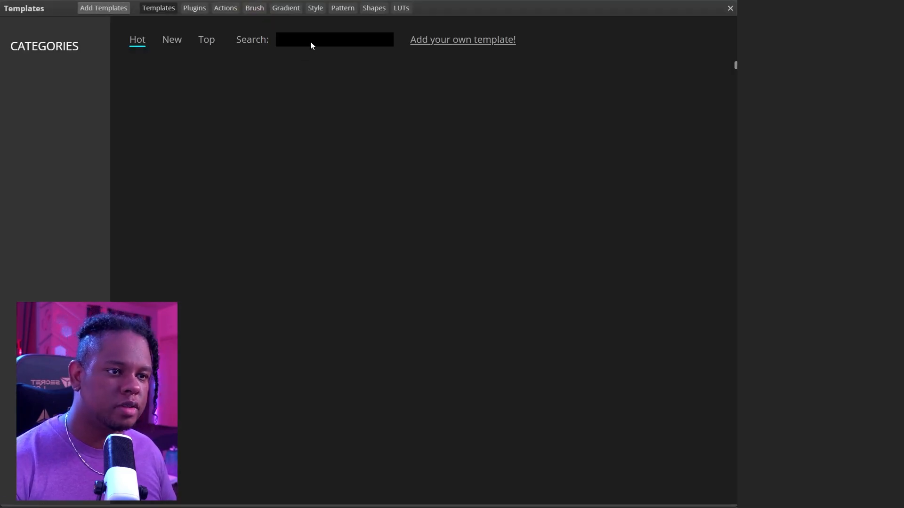
pyautogui.click(311, 41)
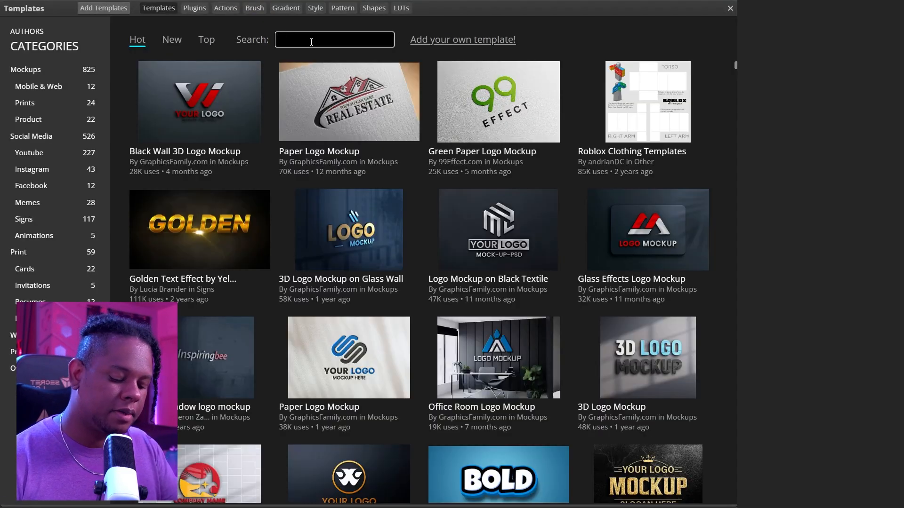
pyautogui.write('gael level')
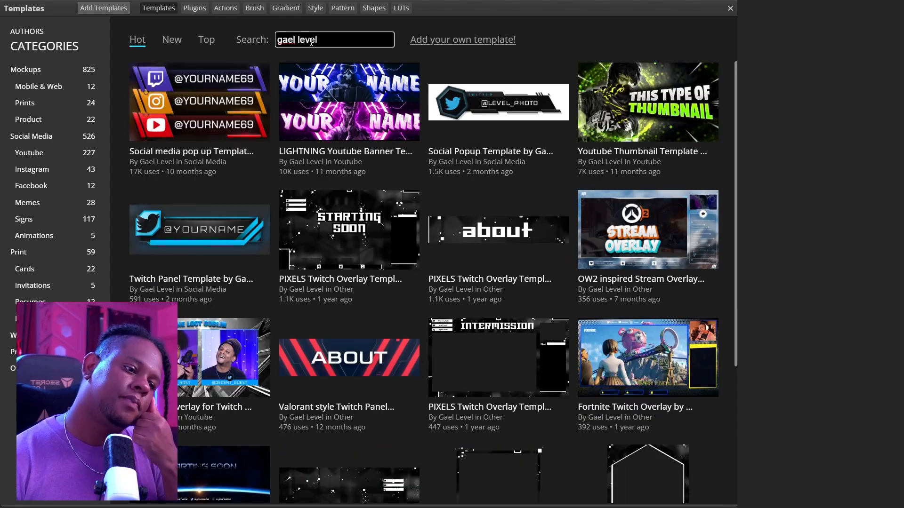
pyautogui.scroll(-3, 517, 264)
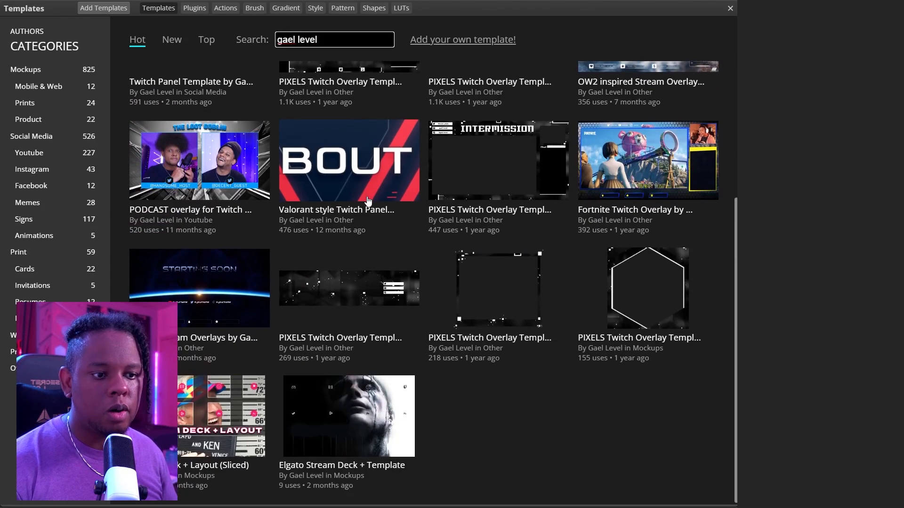
pyautogui.scroll(3, 464, 245)
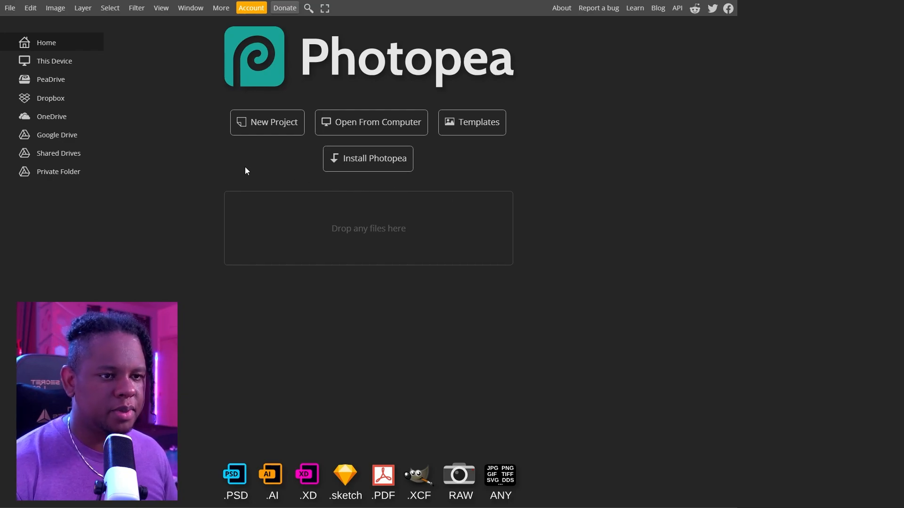
# Step: Create a new 1920 × 1080 px project at 300 DPI with a black custom background
pyautogui.click(255, 129)
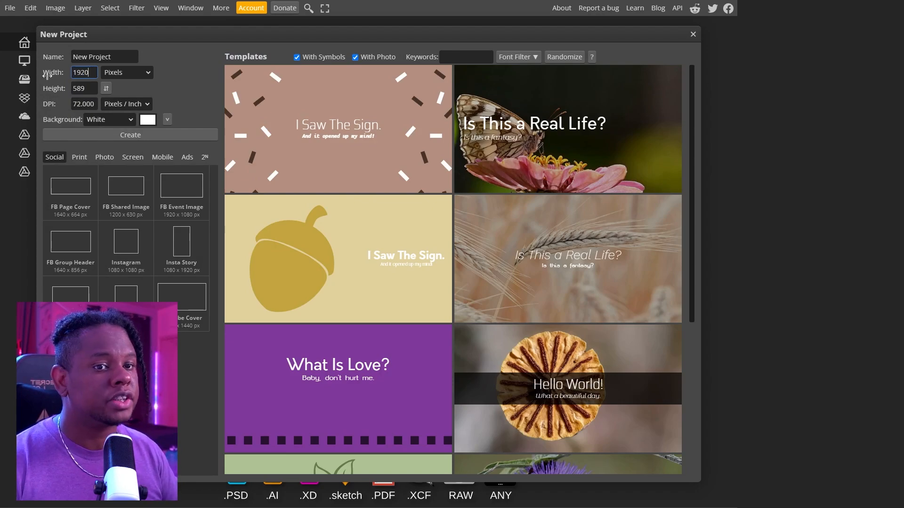
pyautogui.press('Tab')
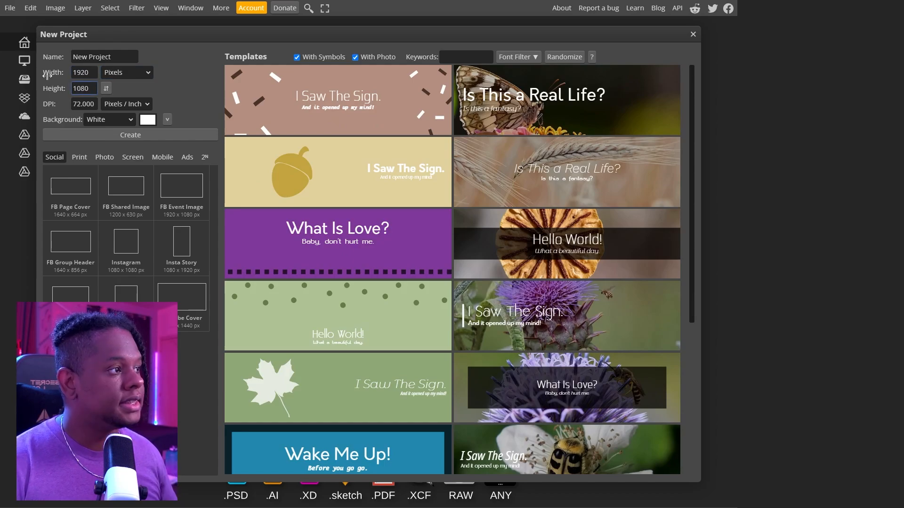
pyautogui.click(93, 105)
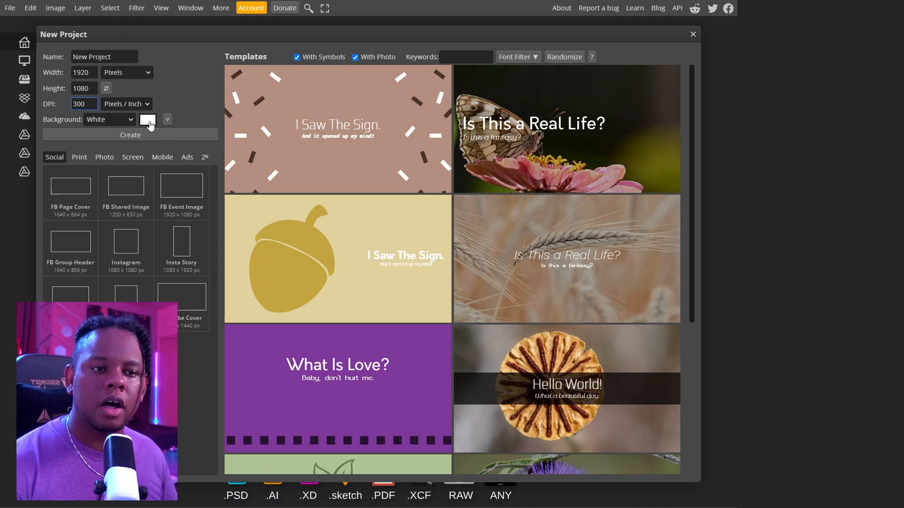
pyautogui.write('300')
pyautogui.click(148, 120)
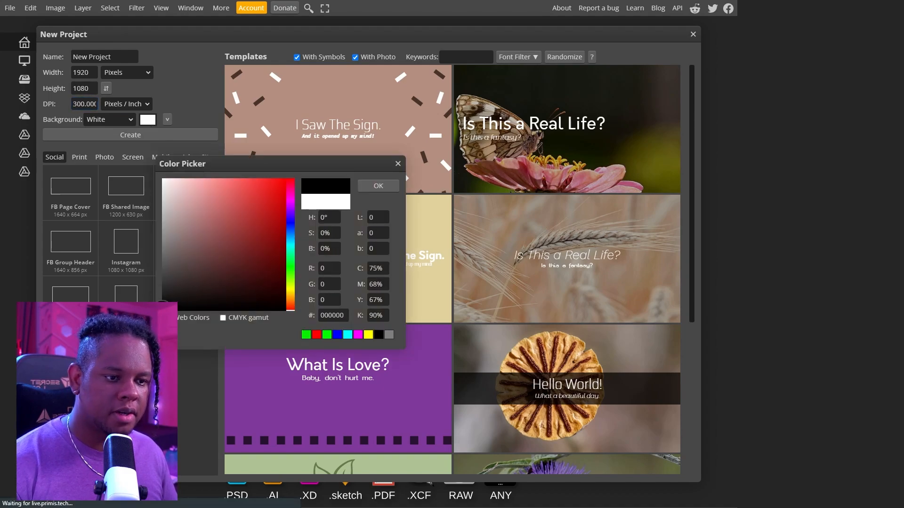
pyautogui.click(378, 185)
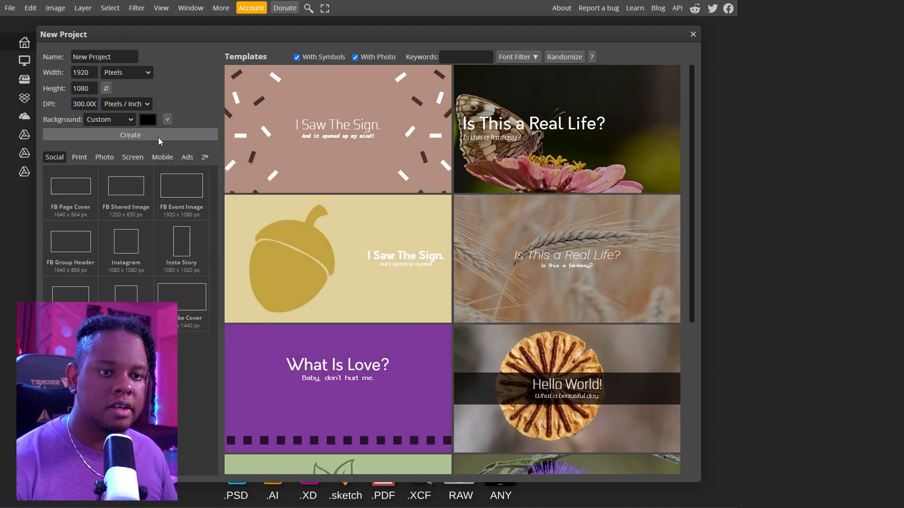
pyautogui.click(158, 139)
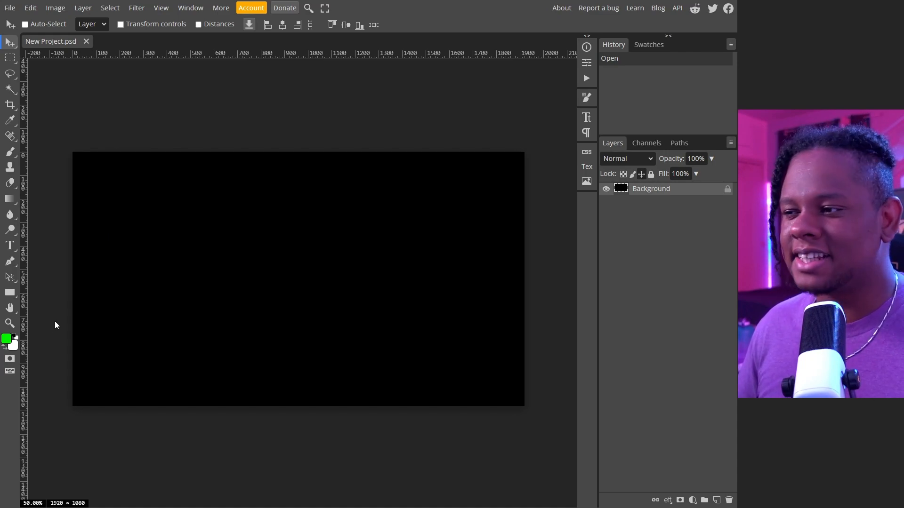
# Step: Draw a wide black rectangle shape about 1650 × 320 px across the upper part of the canvas
pyautogui.click(15, 298)
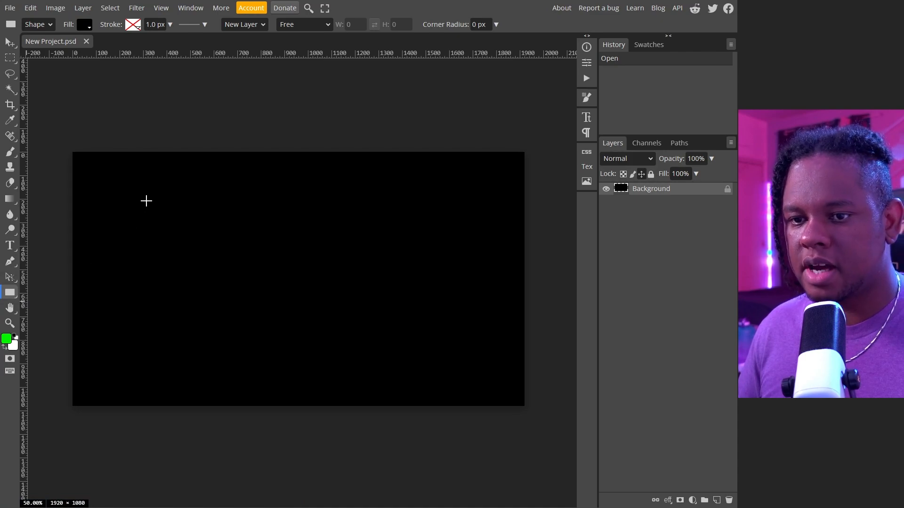
pyautogui.moveTo(125, 187); pyautogui.dragTo(488, 254)
pyautogui.press('space')
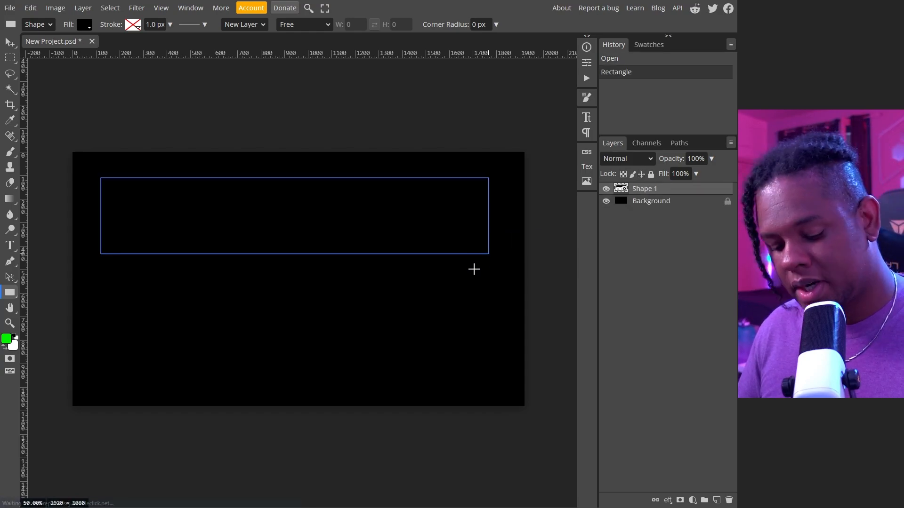
# Step: Center the rectangle horizontally on the canvas by aligning it to a full-canvas selection, and clear the selection
pyautogui.hotkey('ctrl', 'a')
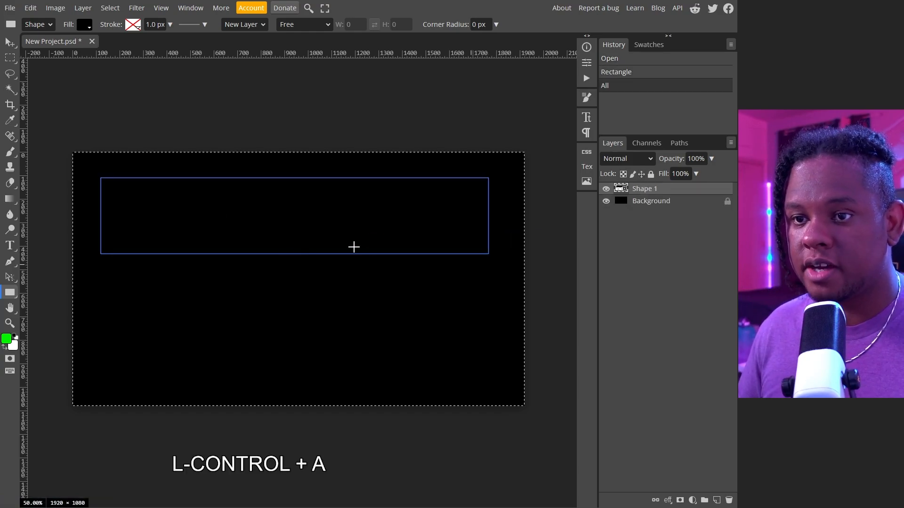
pyautogui.press('v')
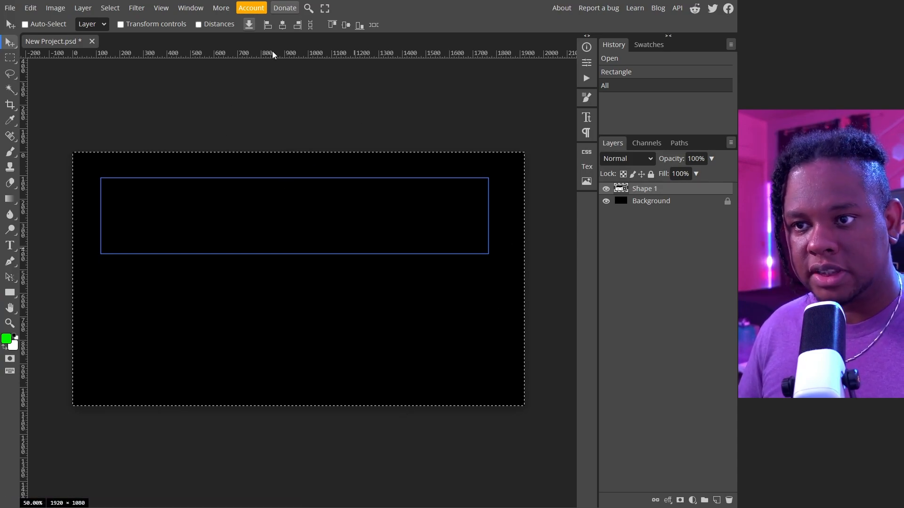
pyautogui.click(283, 26)
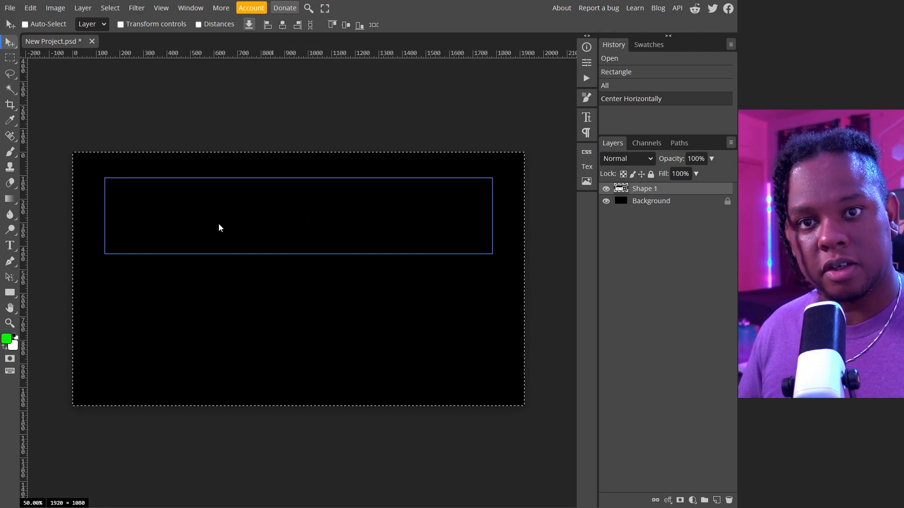
pyautogui.hotkey('ctrl', 'd')
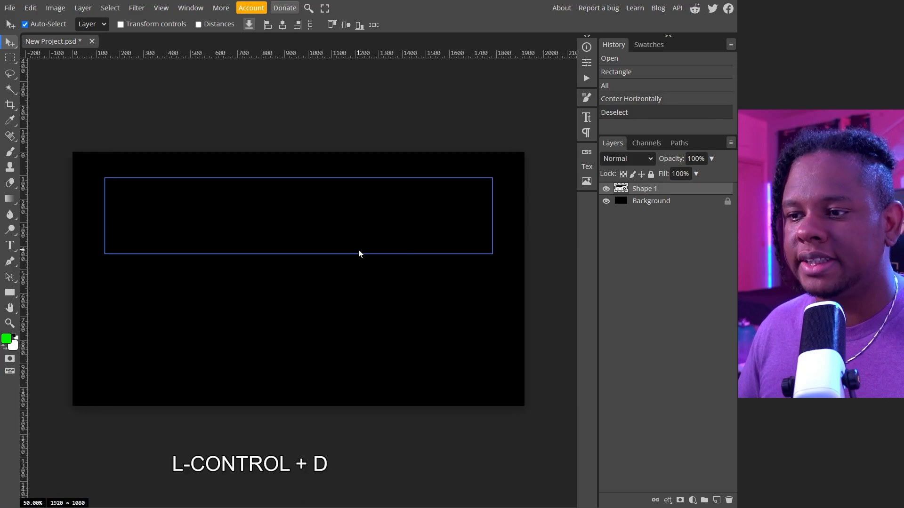
# Step: Change the rectangle's fill color to dark gray
pyautogui.doubleClick(621, 189)
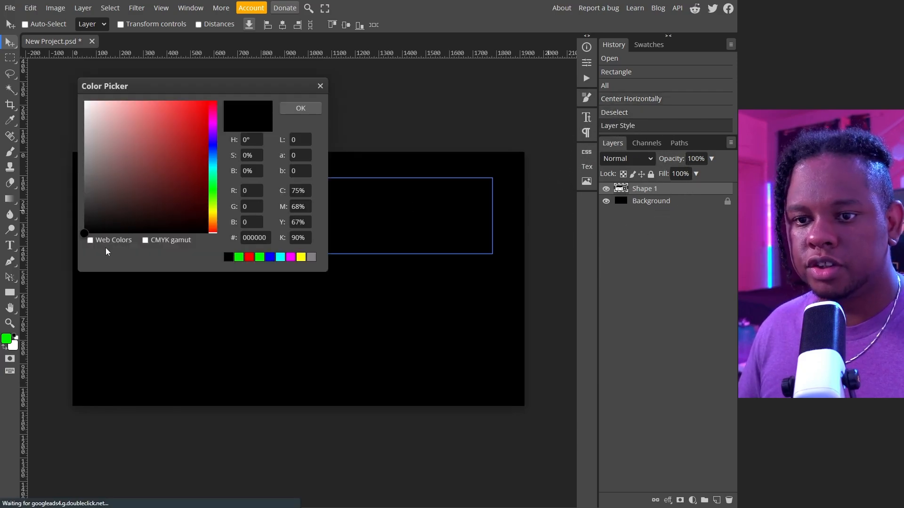
pyautogui.click(93, 217)
pyautogui.moveTo(93, 216); pyautogui.dragTo(41, 211)
pyautogui.click(298, 108)
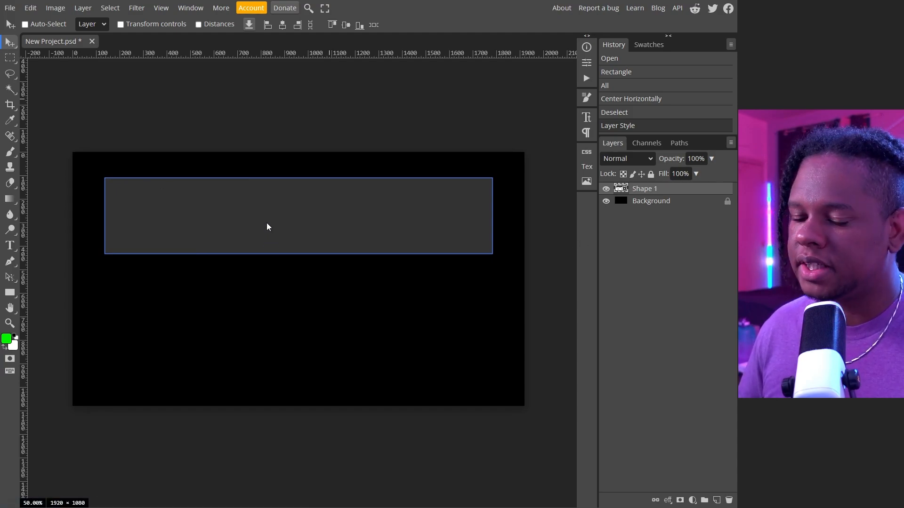
# Step: Duplicate the gray rectangle twice, stacking the copies straight below it with the lowest running past the canvas edge
pyautogui.press('alt')
pyautogui.moveTo(267, 213); pyautogui.dragTo(311, 298)
pyautogui.press('shift')
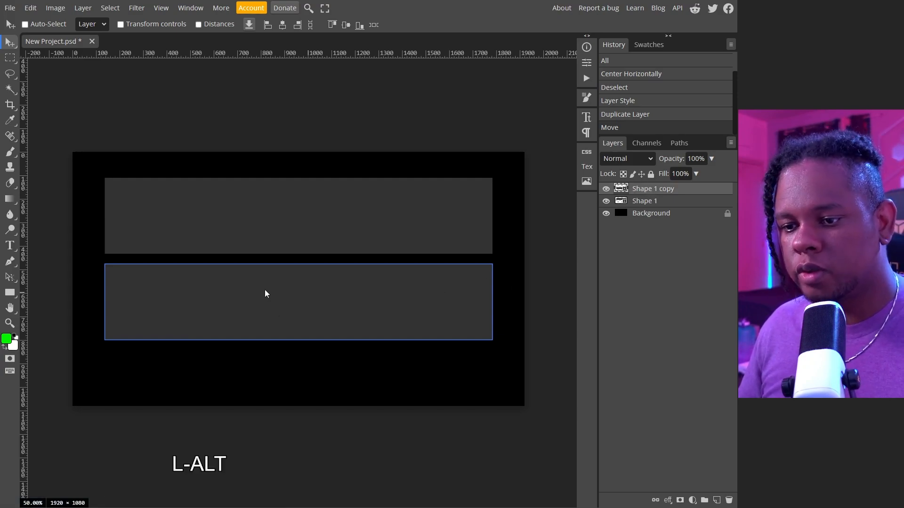
pyautogui.moveTo(264, 295); pyautogui.dragTo(273, 380)
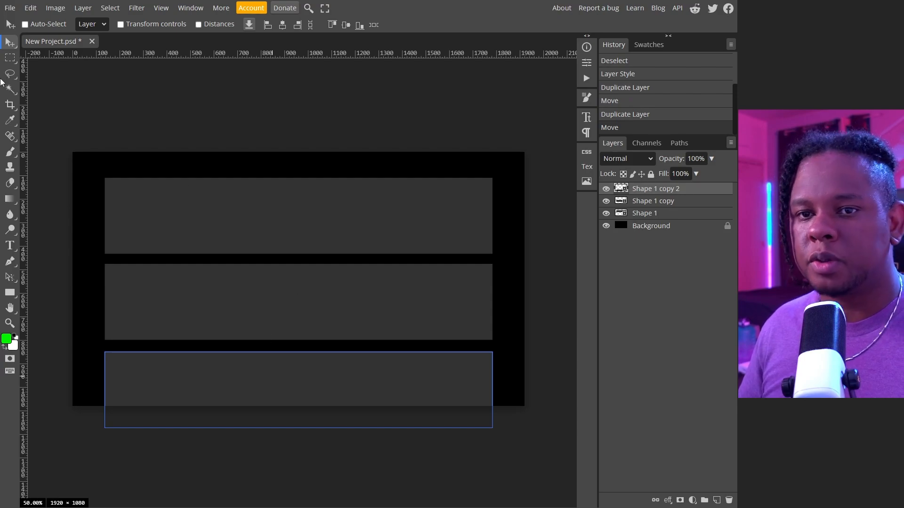
# Step: Marquee-select a piece of the gap between the upper two rectangles and move the selection against the middle rectangle's bottom edge
pyautogui.click(10, 58)
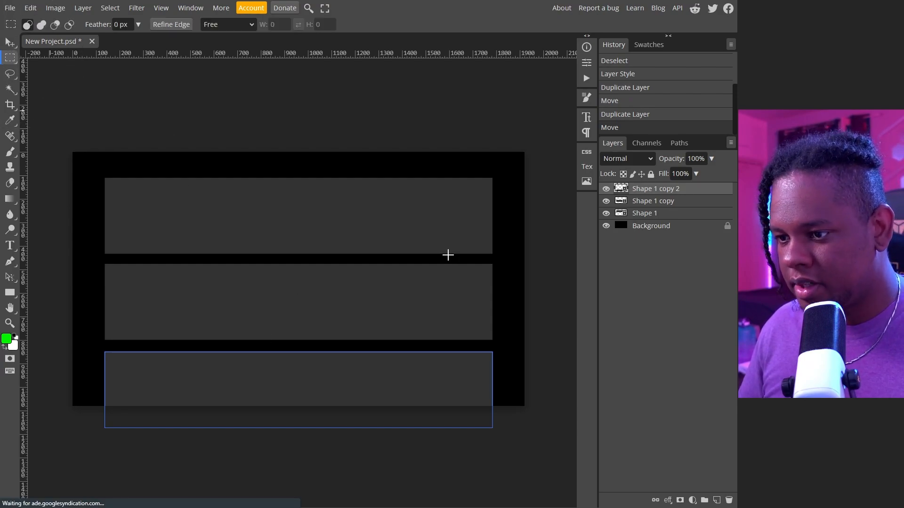
pyautogui.moveTo(448, 255); pyautogui.dragTo(398, 264)
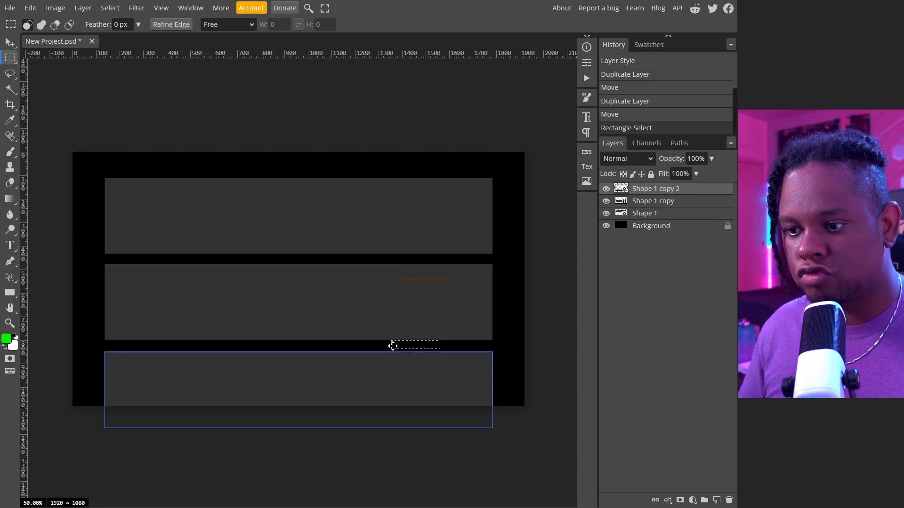
pyautogui.click(392, 346)
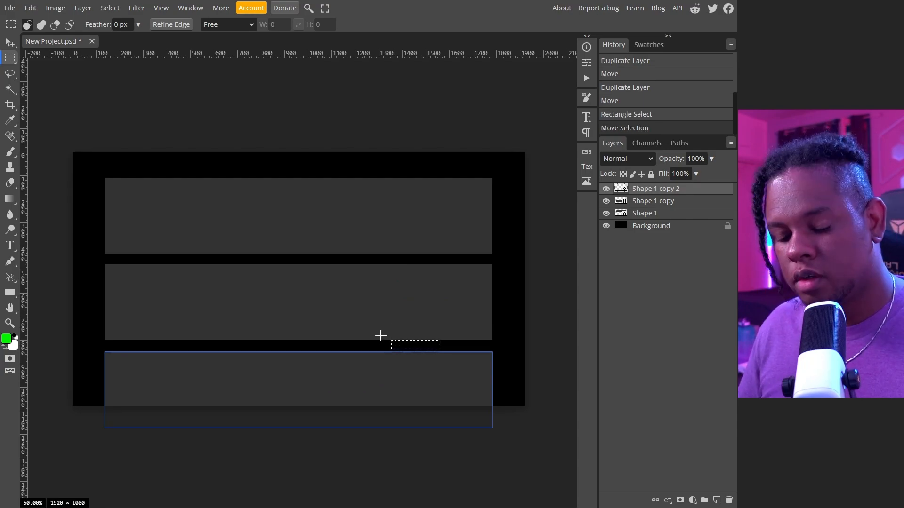
# Step: Place a horizontal guide along the bottom edge of the gap-sized selection, and clear the selection
pyautogui.hotkey('ctrl', 'r')
pyautogui.hotkey('ctrl', 'r')
pyautogui.hotkey('ctrl', 'r')
pyautogui.hotkey('ctrl', 'r')
pyautogui.hotkey('ctrl', 'r')
pyautogui.hotkey('ctrl', 'r')
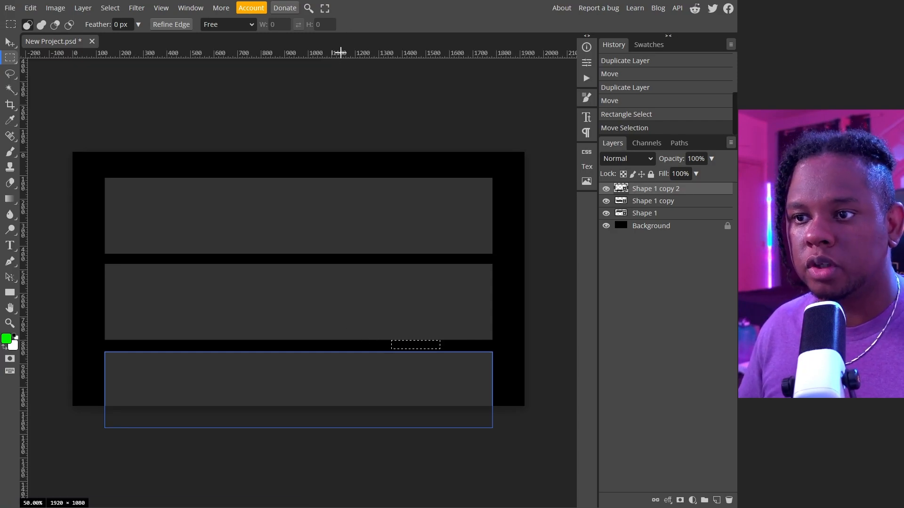
pyautogui.moveTo(340, 51); pyautogui.dragTo(340, 349)
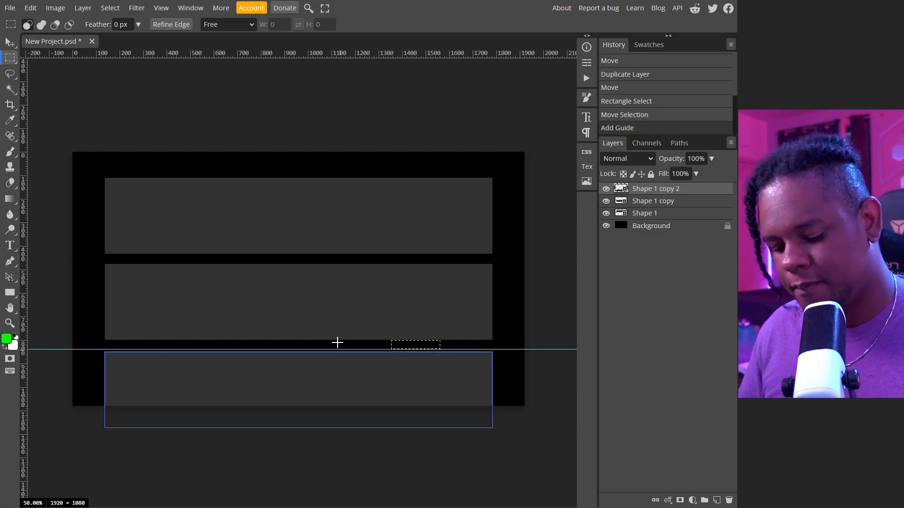
pyautogui.hotkey('ctrl', 'd')
# Step: Move the lowest rectangle up so its top edge snaps to the guide, and remove the guide
pyautogui.press('v')
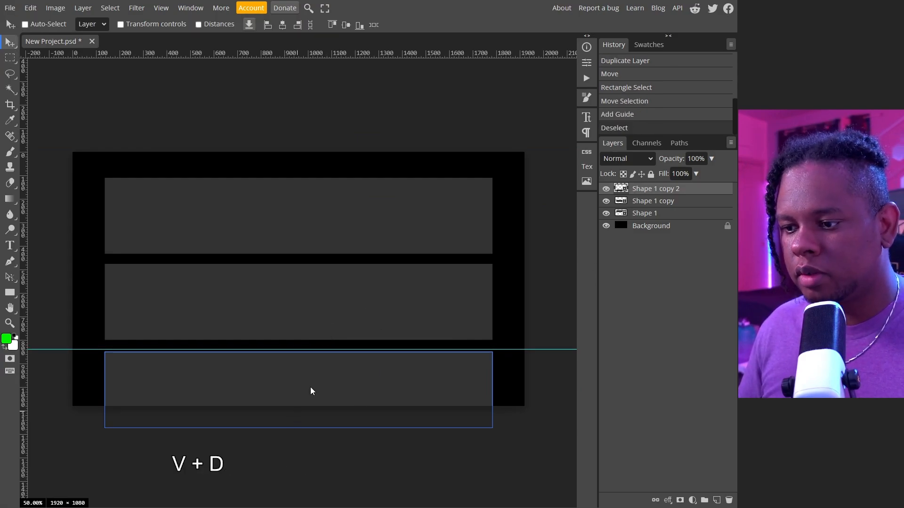
pyautogui.moveTo(310, 387); pyautogui.dragTo(310, 386)
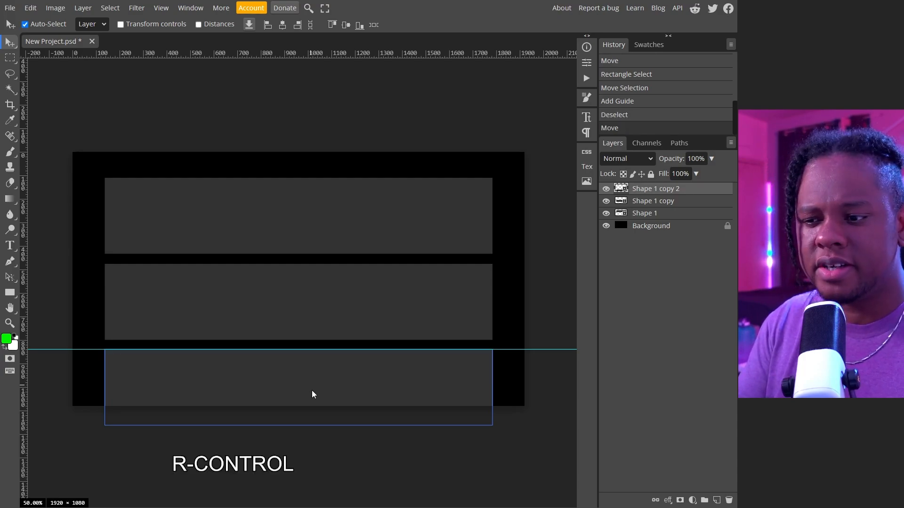
pyautogui.hotkey('ctrl', ',')
pyautogui.hotkey('ctrl', 'z')
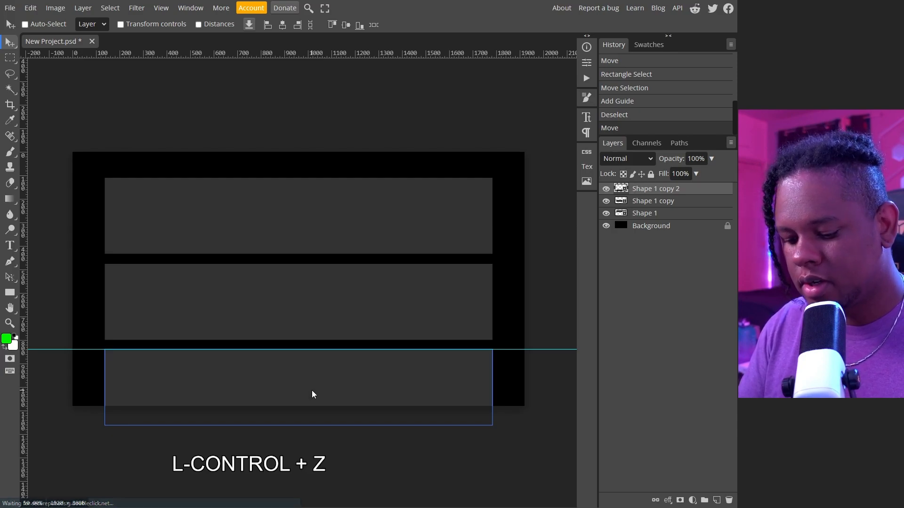
pyautogui.hotkey('ctrl', 'l')
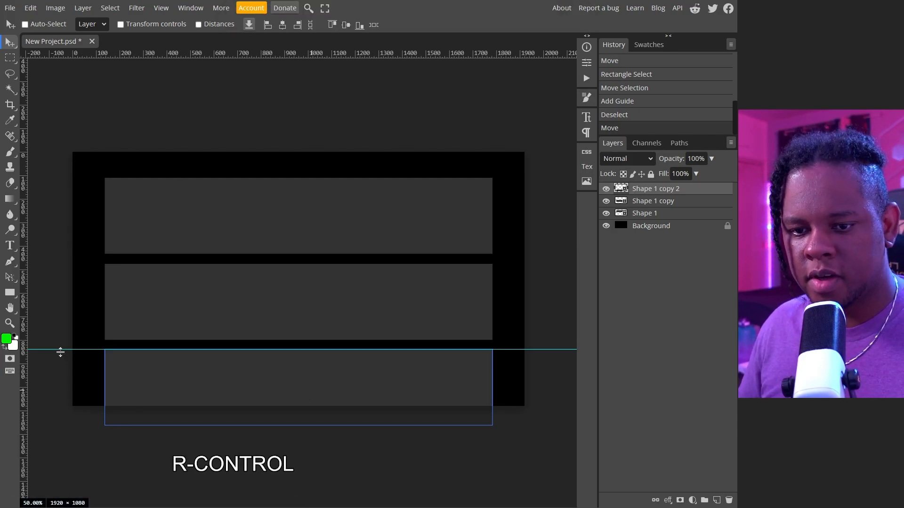
pyautogui.moveTo(63, 348); pyautogui.dragTo(161, 38)
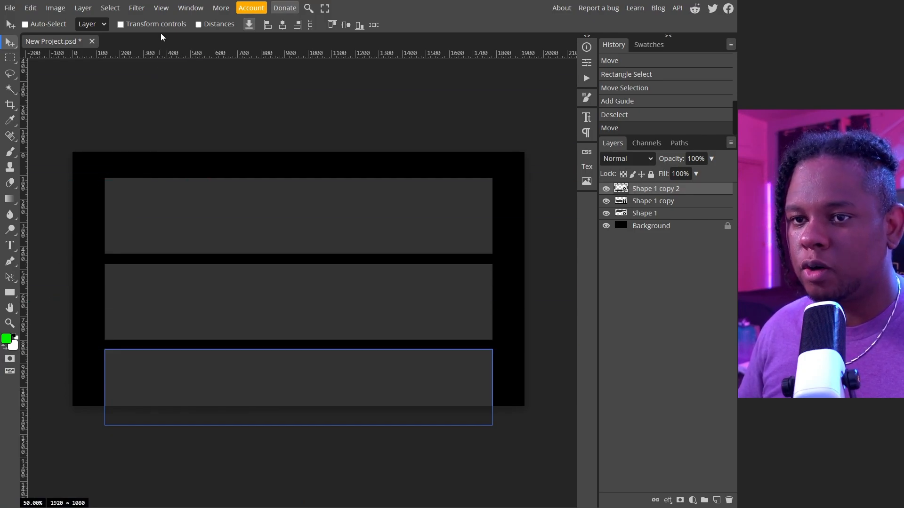
# Step: Center all three rectangles vertically on the canvas as a group and reduce their height to 75.29% about the center
pyautogui.keyDown('shift'); pyautogui.click(648, 214); pyautogui.keyUp('shift')
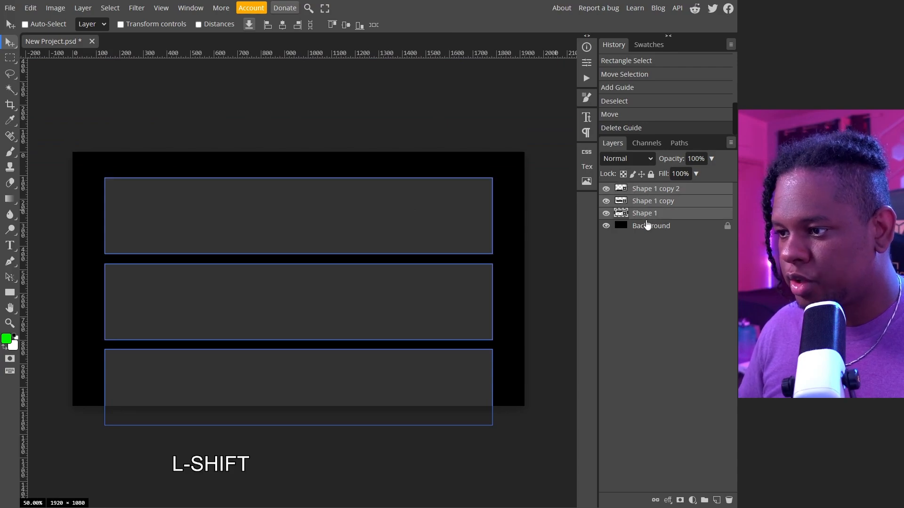
pyautogui.moveTo(325, 312); pyautogui.dragTo(322, 289)
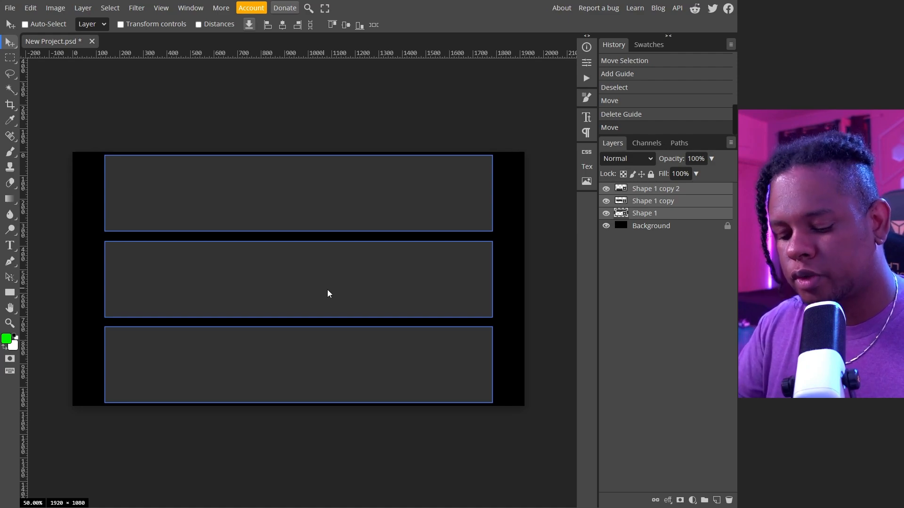
pyautogui.hotkey('ctrl', 'alt', 't')
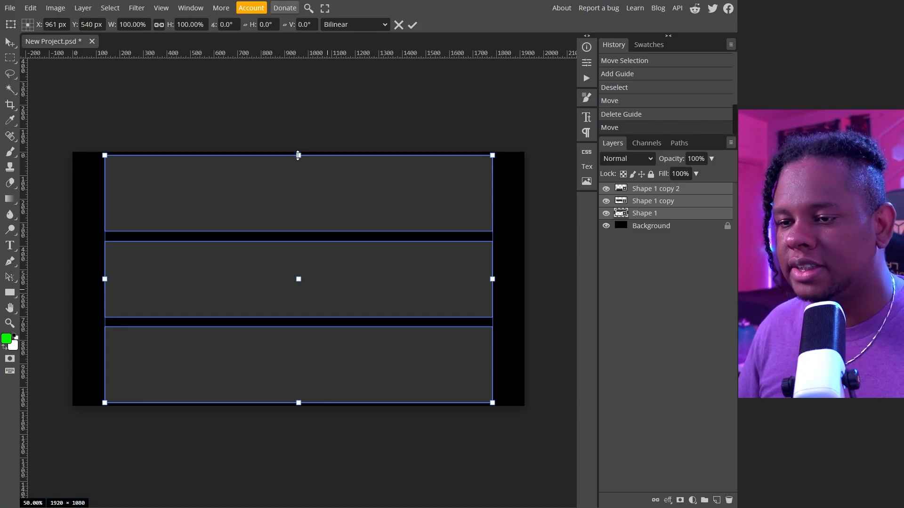
pyautogui.moveTo(298, 155); pyautogui.dragTo(313, 186)
pyautogui.press('alt')
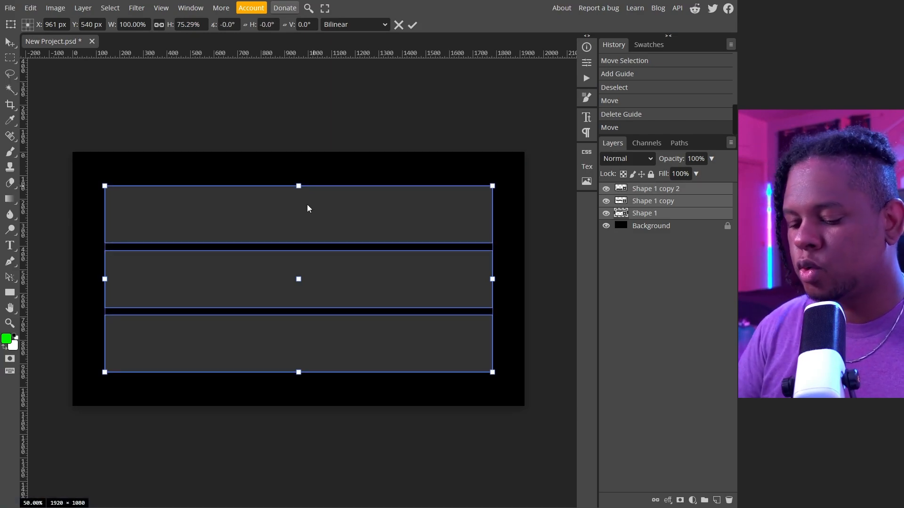
pyautogui.press('Return')
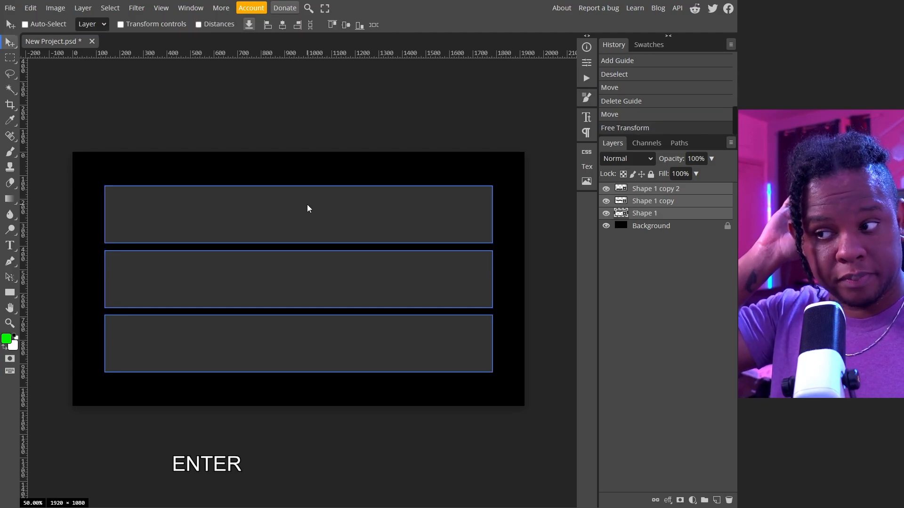
# Step: Select the Background layer, and switch to Google to show the image results for "valorant character png"
pyautogui.click(651, 227)
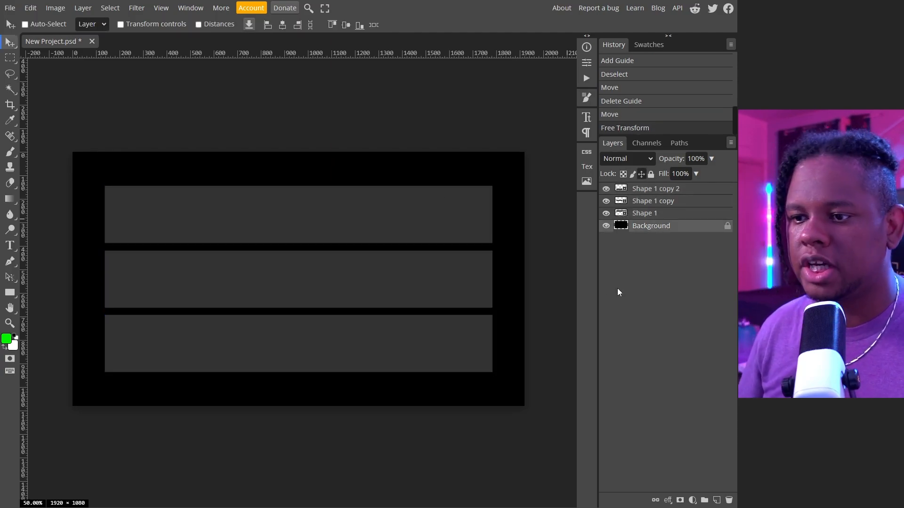
pyautogui.press('F11')
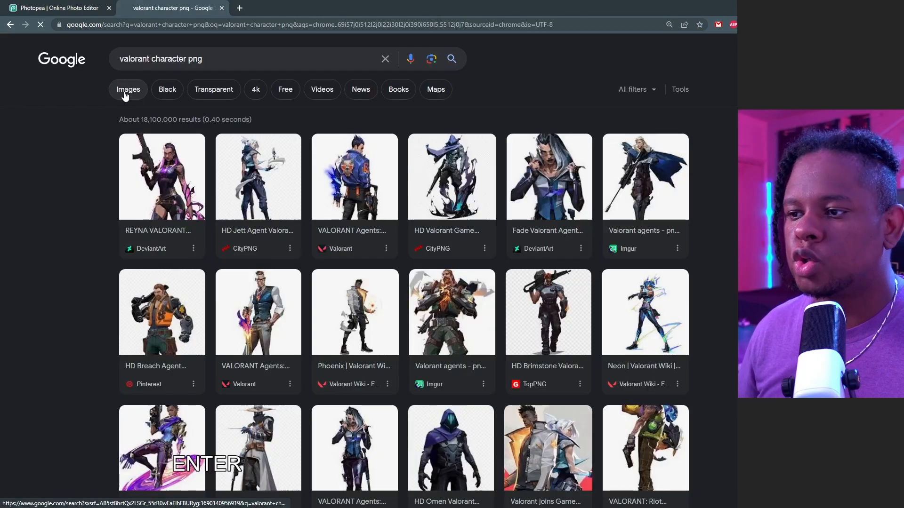
pyautogui.click(124, 91)
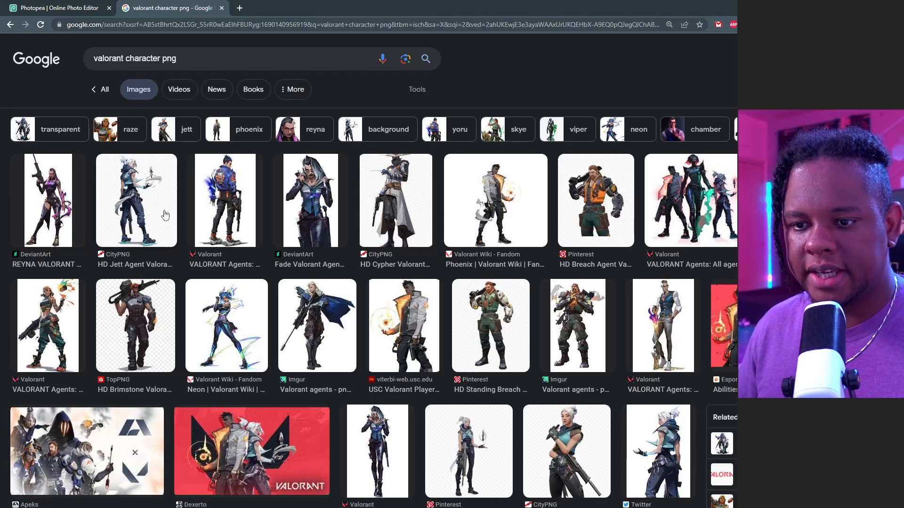
# Step: Browse the image results and copy the USC Valorant Player Form picture of the character holding a fiery orb
pyautogui.scroll(-2, 167, 214)
pyautogui.scroll(2, 165, 214)
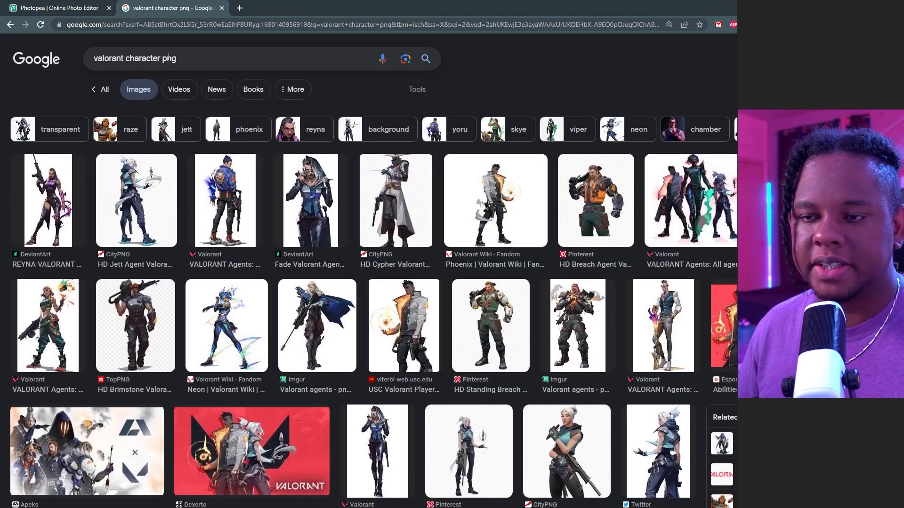
pyautogui.scroll(-2, 214, 172)
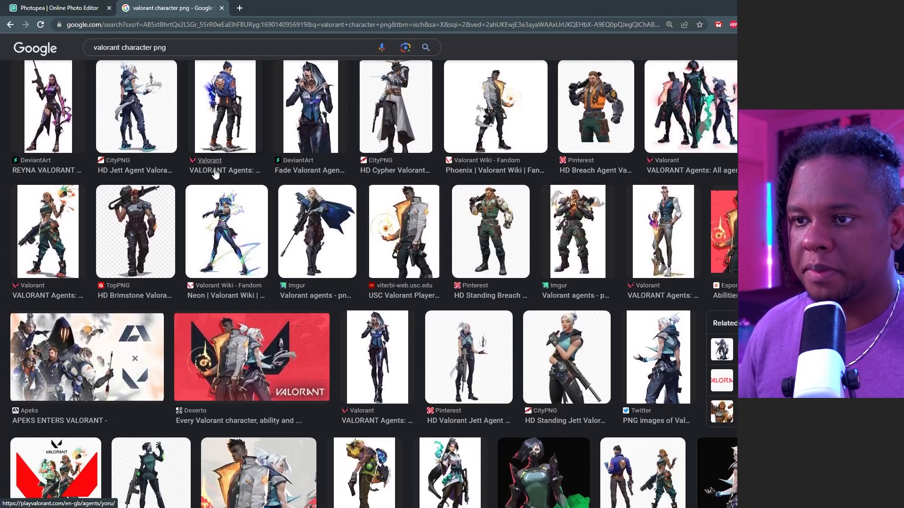
pyautogui.scroll(-3, 214, 188)
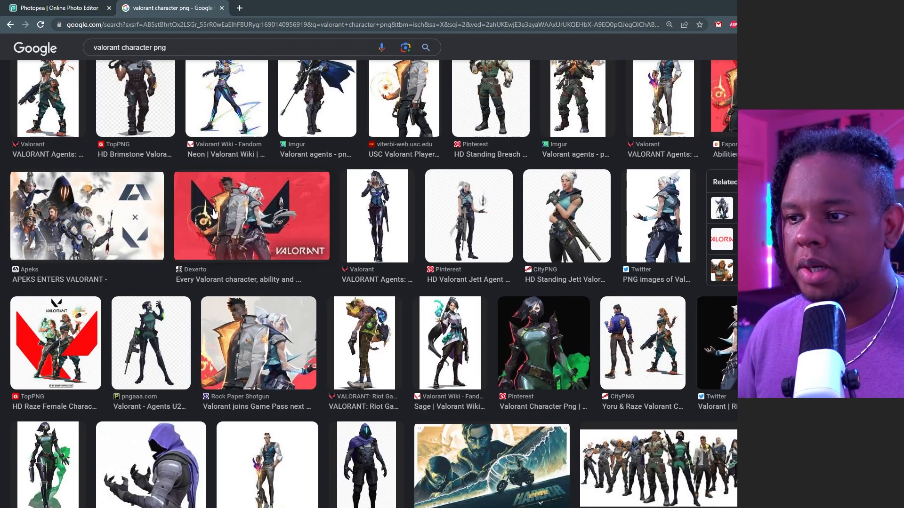
pyautogui.scroll(-1, 214, 213)
pyautogui.scroll(-2, 202, 226)
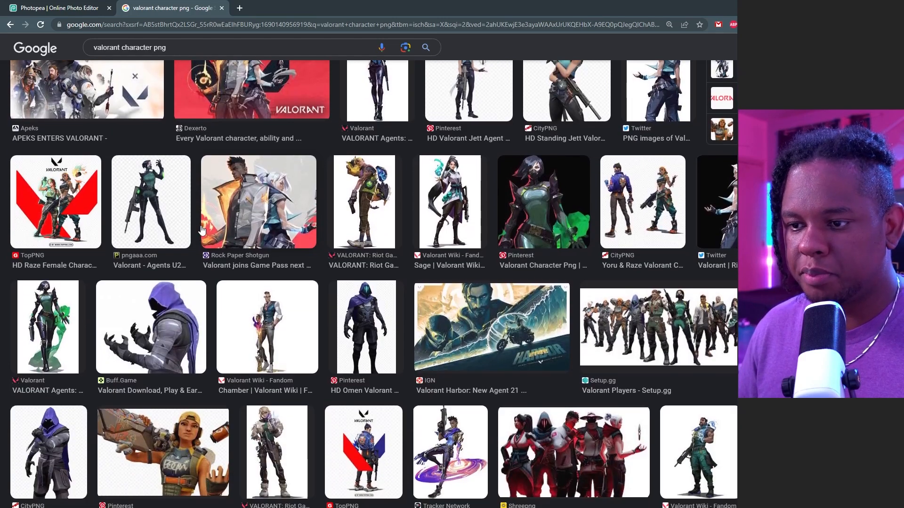
pyautogui.scroll(7, 401, 267)
pyautogui.click(401, 267)
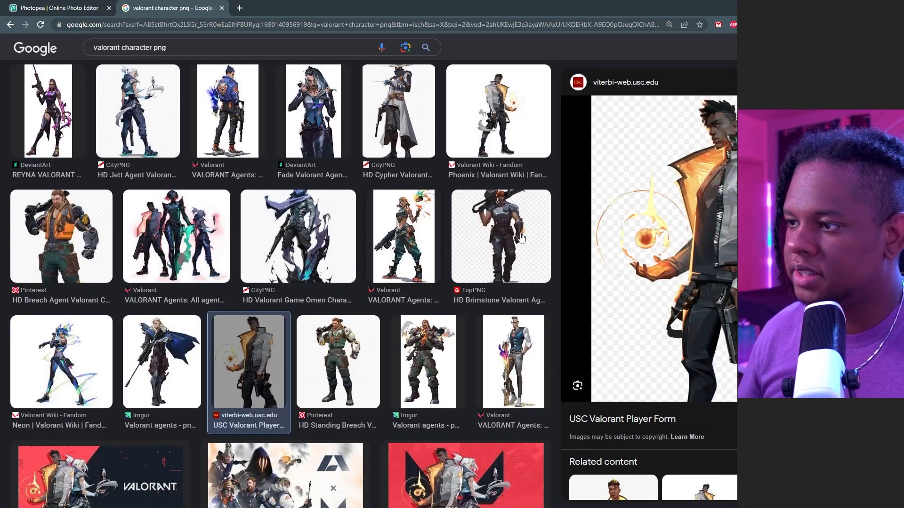
pyautogui.rightClick(696, 194)
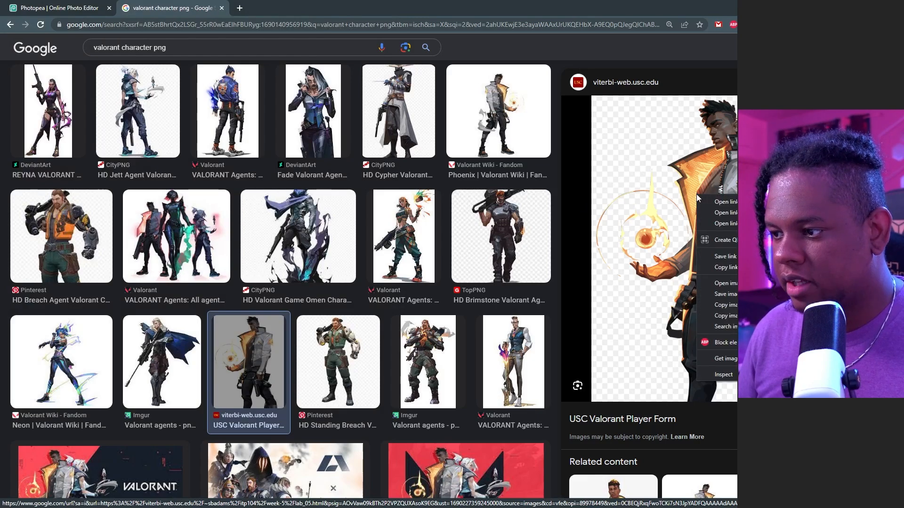
pyautogui.click(723, 306)
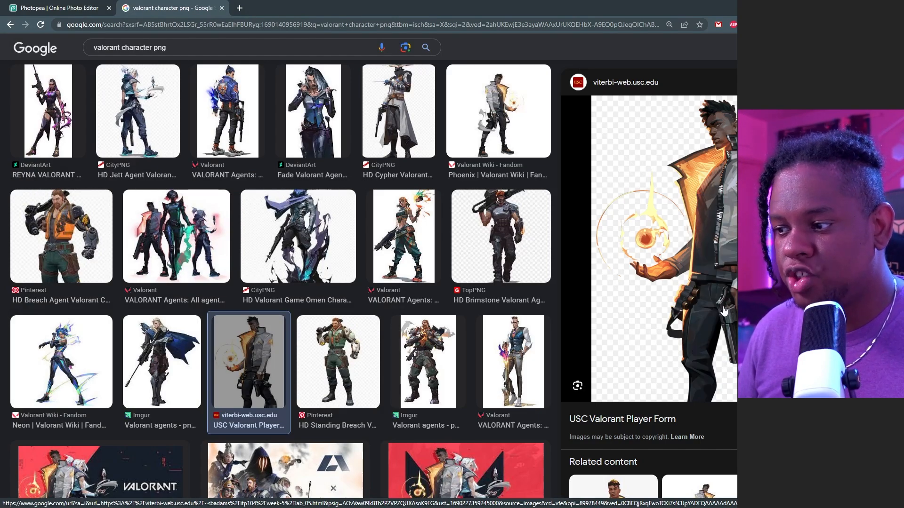
# Step: Switch to Photopea, paste the copied character image, and move its layer above the three rectangle layers
pyautogui.click(75, 11)
pyautogui.click(30, 41)
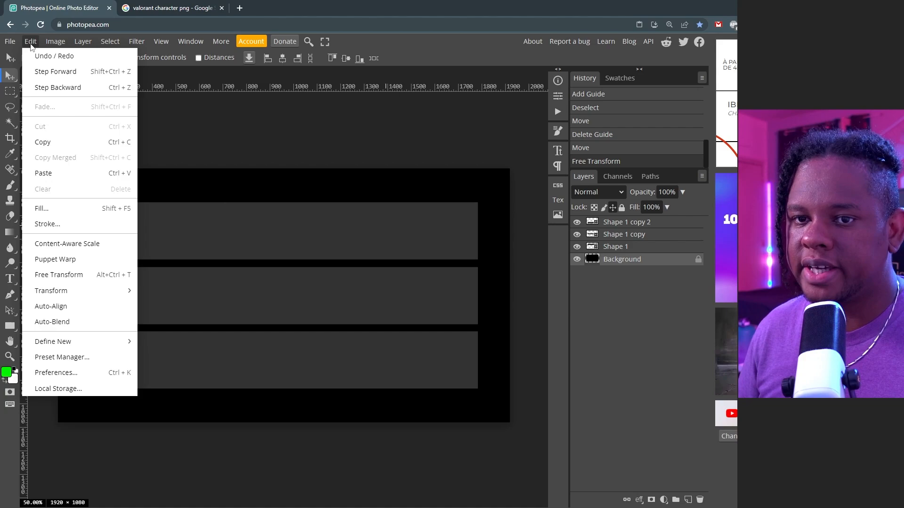
pyautogui.click(66, 172)
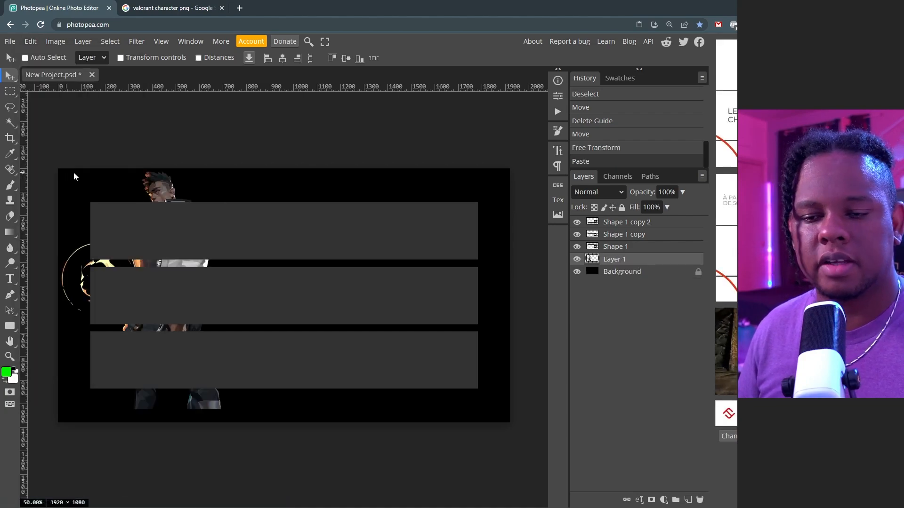
pyautogui.moveTo(617, 262); pyautogui.dragTo(612, 225)
# Step: Flip the character horizontally, enlarge it to 132.81%, and place it at the canvas's left side with the legs running past the bottom edge
pyautogui.hotkey('ctrl', 'alt', 't')
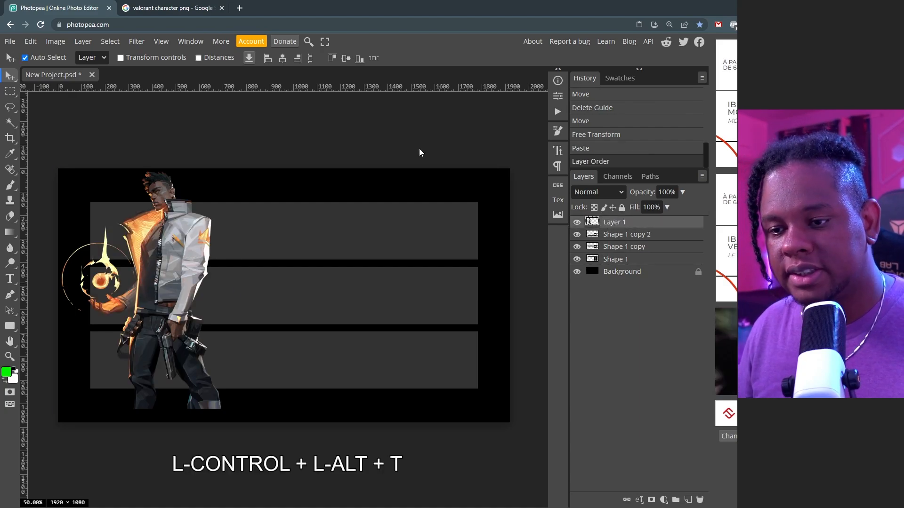
pyautogui.rightClick(158, 248)
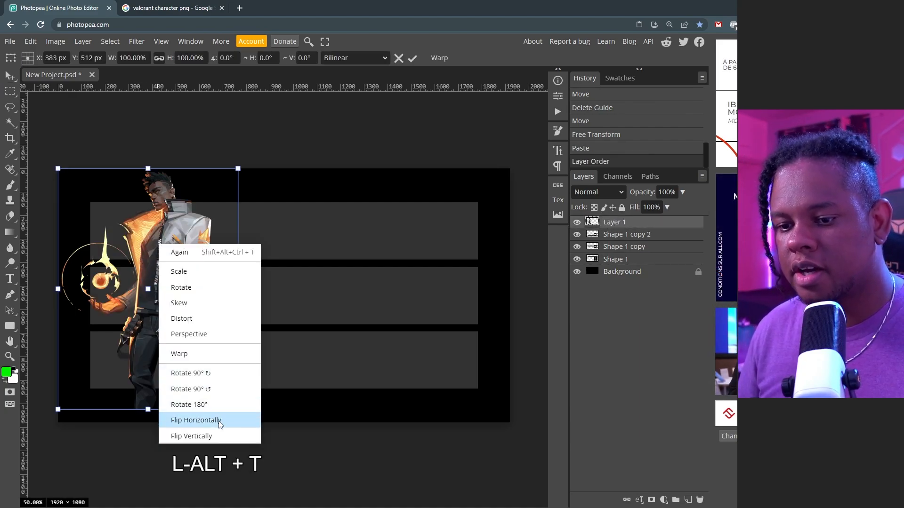
pyautogui.click(181, 420)
pyautogui.moveTo(131, 248); pyautogui.dragTo(126, 281)
pyautogui.moveTo(231, 439); pyautogui.dragTo(289, 458)
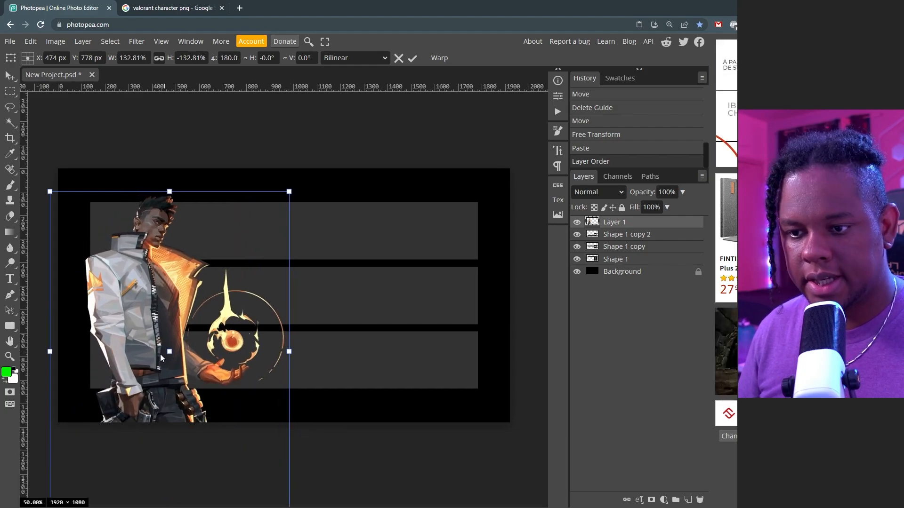
pyautogui.moveTo(161, 355); pyautogui.dragTo(145, 344)
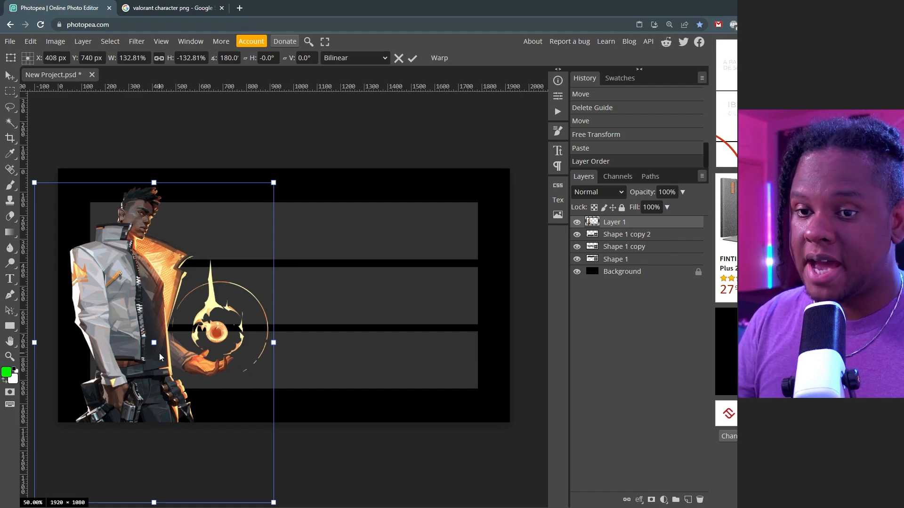
pyautogui.press('Return')
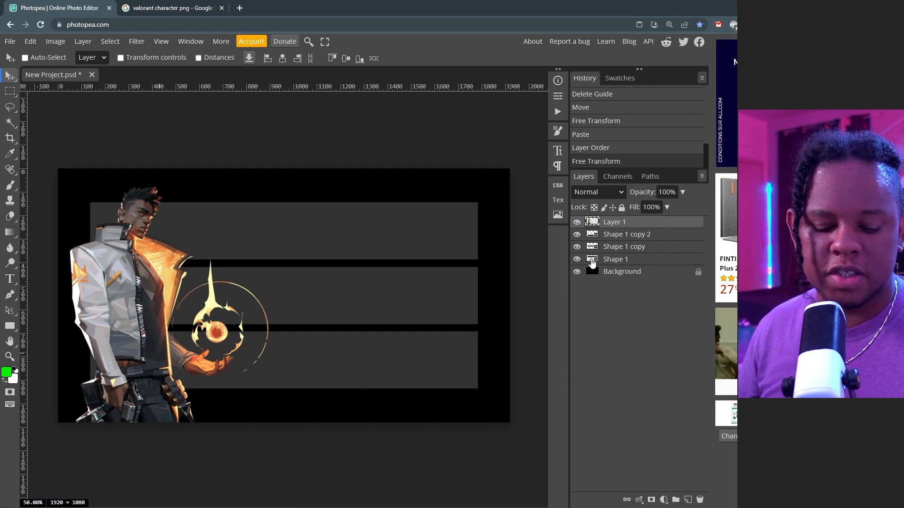
# Step: Load the outlines of all three rectangle layers as one combined selection while keeping the character layer active
pyautogui.press('ctrl')
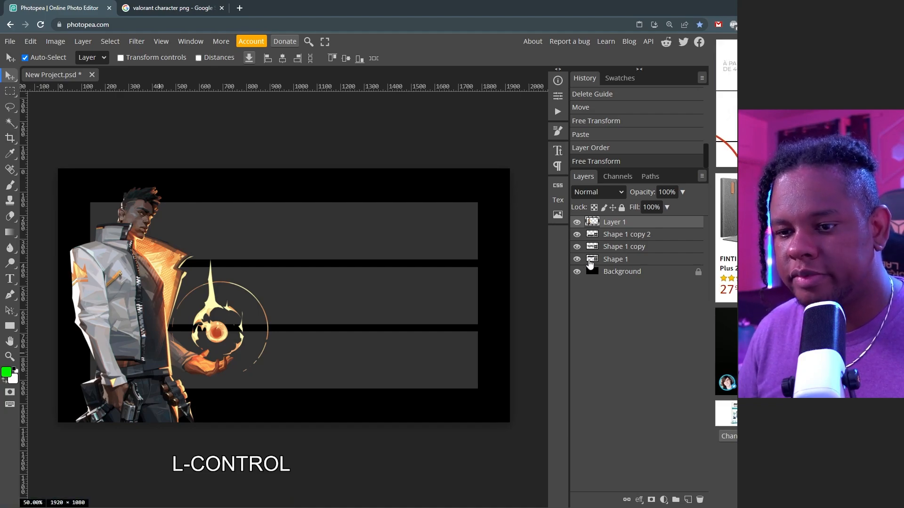
pyautogui.keyDown('ctrl'); pyautogui.click(590, 263); pyautogui.keyUp('ctrl')
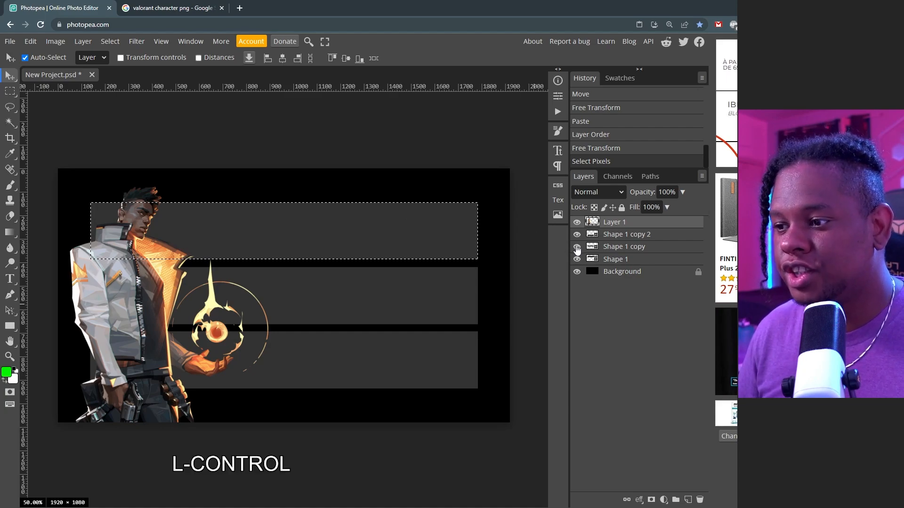
pyautogui.press('shift')
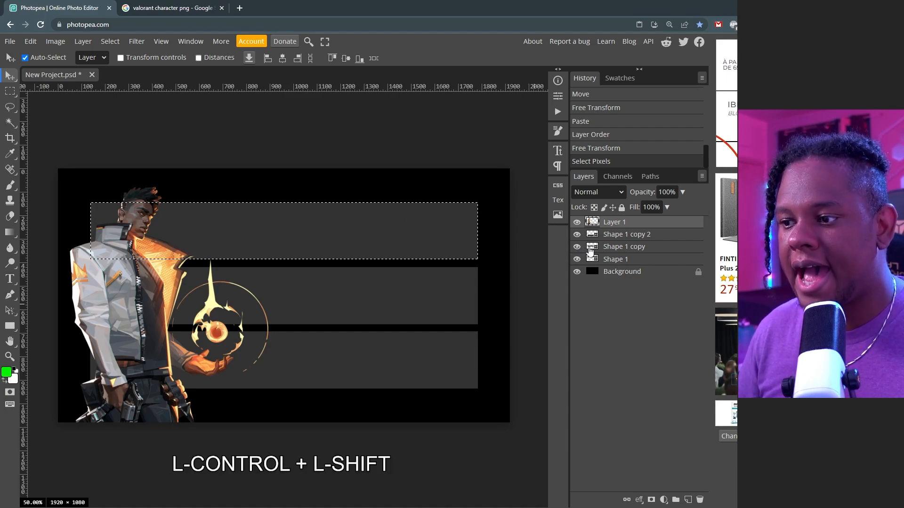
pyautogui.keyDown('ctrl'); pyautogui.keyDown('shift'); pyautogui.click(591, 250); pyautogui.keyUp('shift'); pyautogui.keyUp('ctrl')
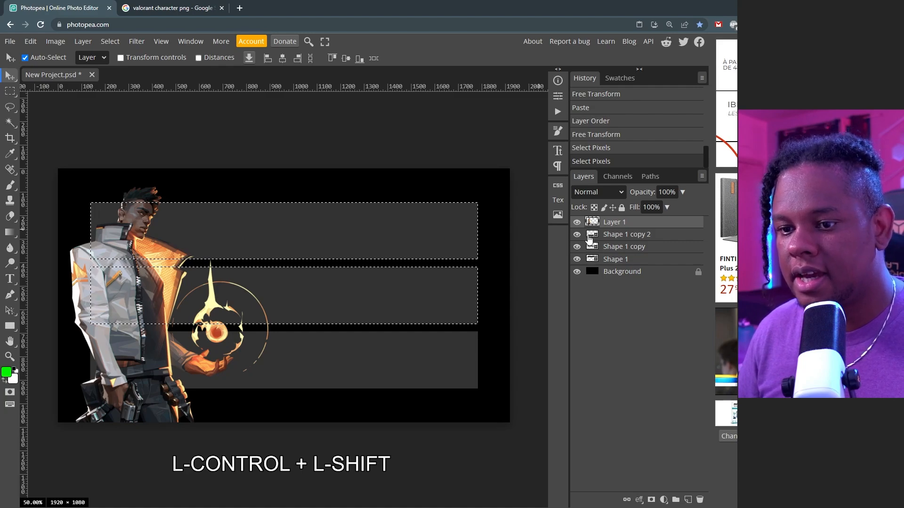
pyautogui.keyDown('ctrl'); pyautogui.keyDown('shift'); pyautogui.click(590, 237); pyautogui.keyUp('shift'); pyautogui.keyUp('ctrl')
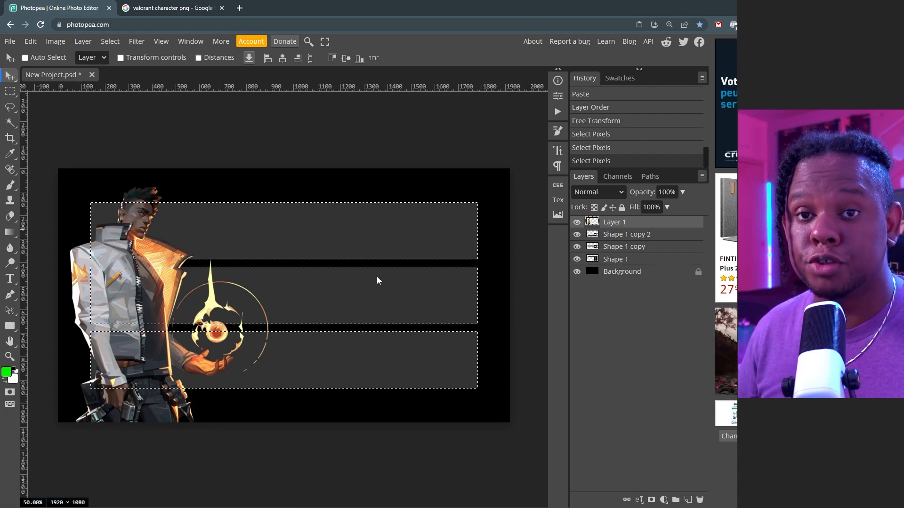
# Step: Add a raster mask to the character layer from the three-rectangle selection, and check the mask on its own
pyautogui.click(653, 501)
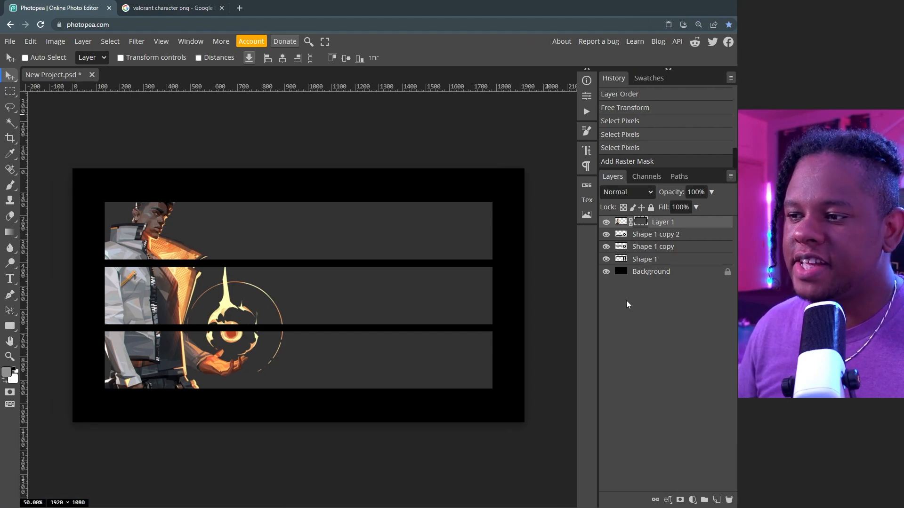
pyautogui.keyDown('alt'); pyautogui.click(641, 224); pyautogui.keyUp('alt')
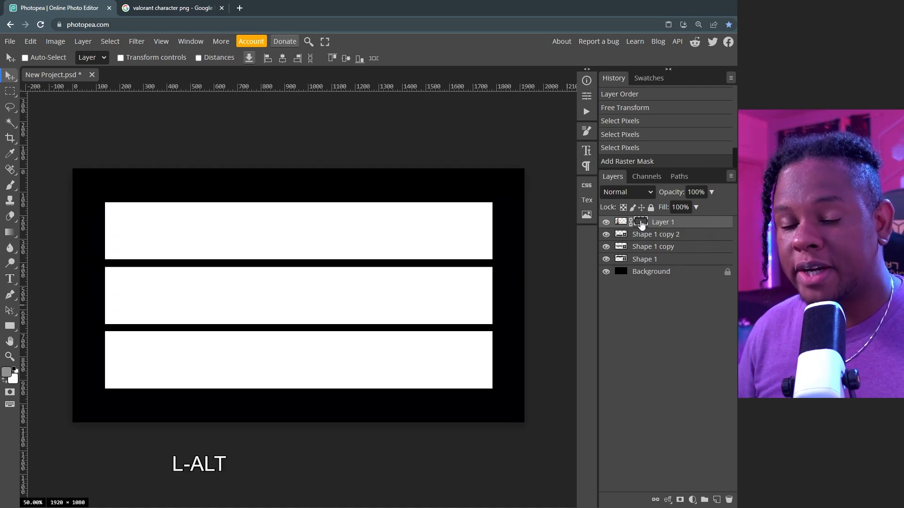
pyautogui.keyDown('alt'); pyautogui.click(641, 223); pyautogui.keyUp('alt')
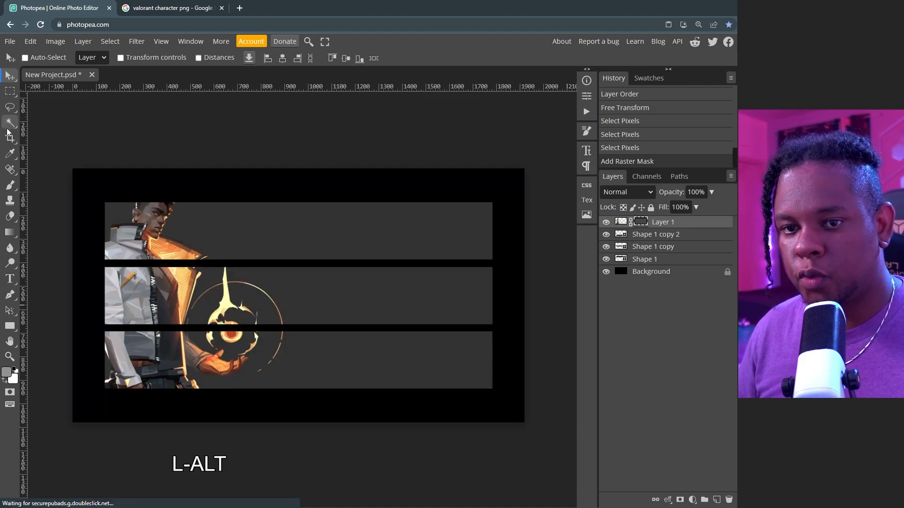
# Step: Paint white on the character's mask with a 165 px brush at 100% hardness to reveal the hair above the upper rectangle
pyautogui.rightClick(10, 188)
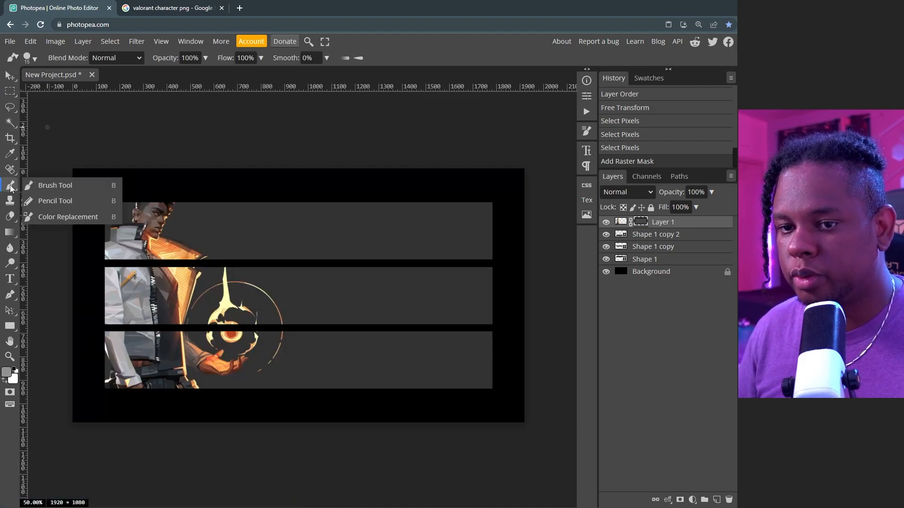
pyautogui.click(76, 187)
pyautogui.rightClick(249, 234)
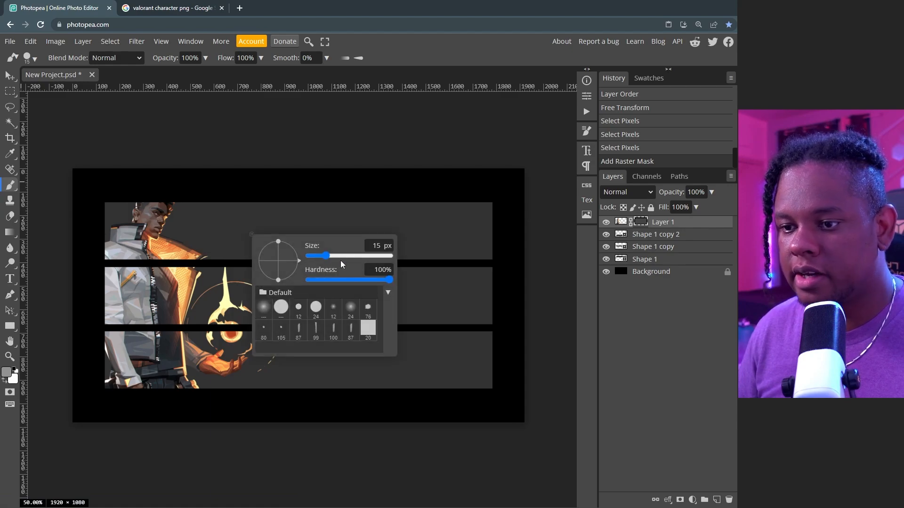
pyautogui.moveTo(344, 256); pyautogui.dragTo(350, 257)
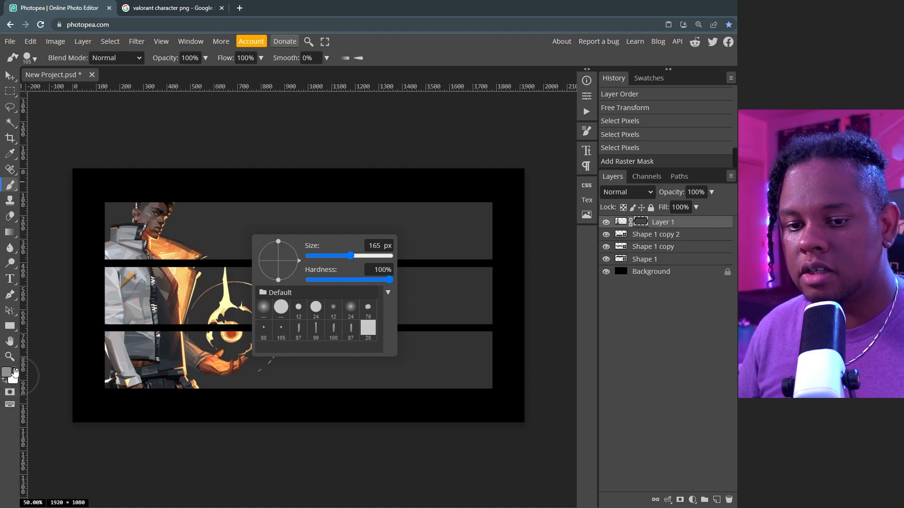
pyautogui.click(4, 382)
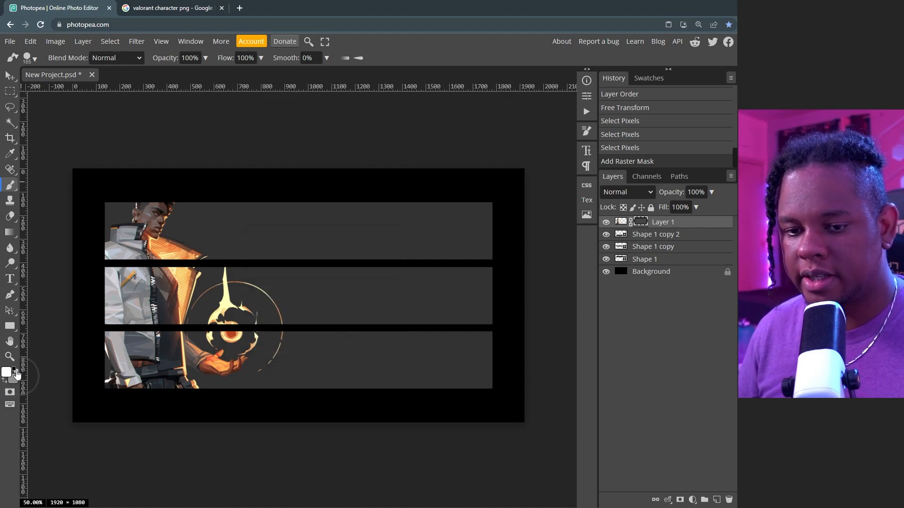
pyautogui.click(15, 371)
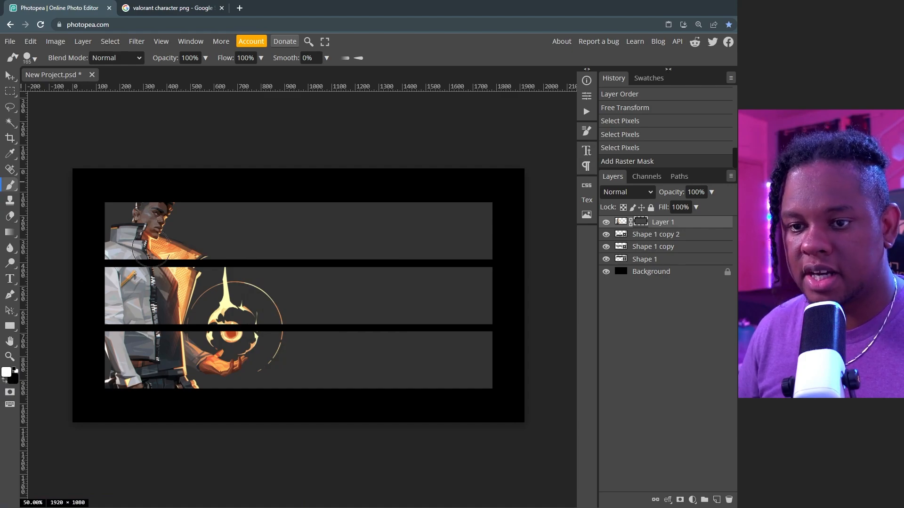
pyautogui.moveTo(135, 196)
pyautogui.mouseDown()
pyautogui.moveTo(175, 194)
pyautogui.moveTo(158, 193)
pyautogui.mouseUp()
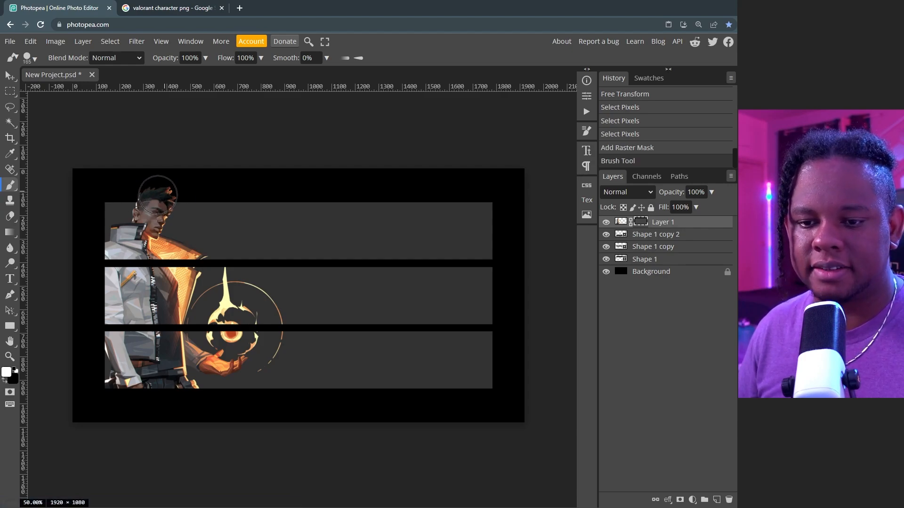
# Step: Switch to Google and run an image search for "valorant game play"
pyautogui.click(161, 10)
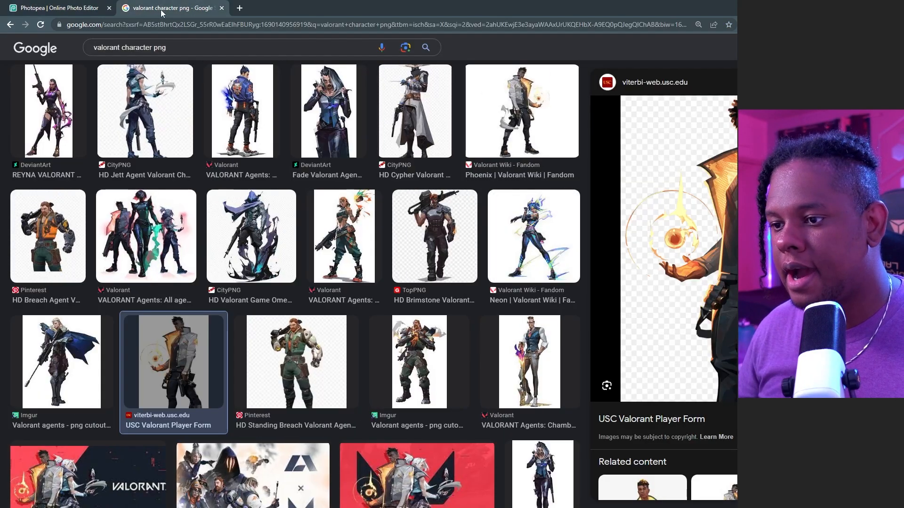
pyautogui.scroll(-7, 216, 241)
pyautogui.scroll(9, 147, 62)
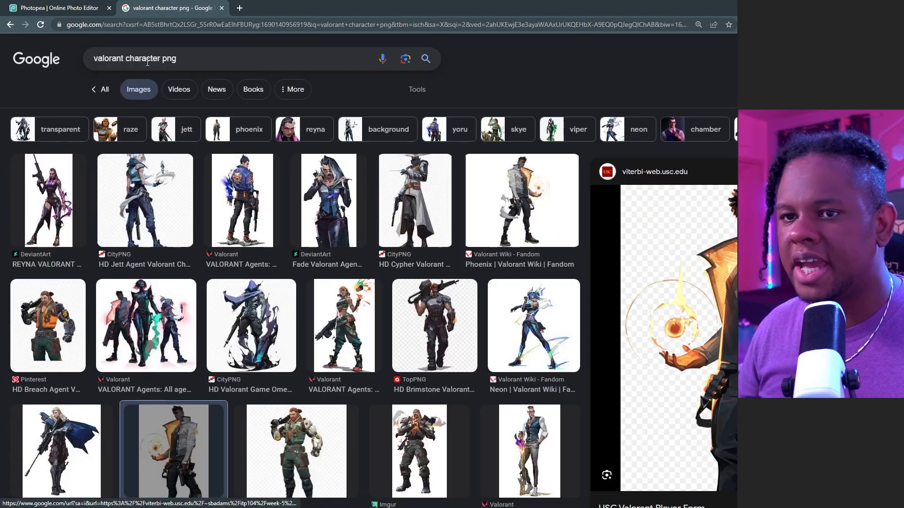
pyautogui.moveTo(125, 58); pyautogui.dragTo(197, 57)
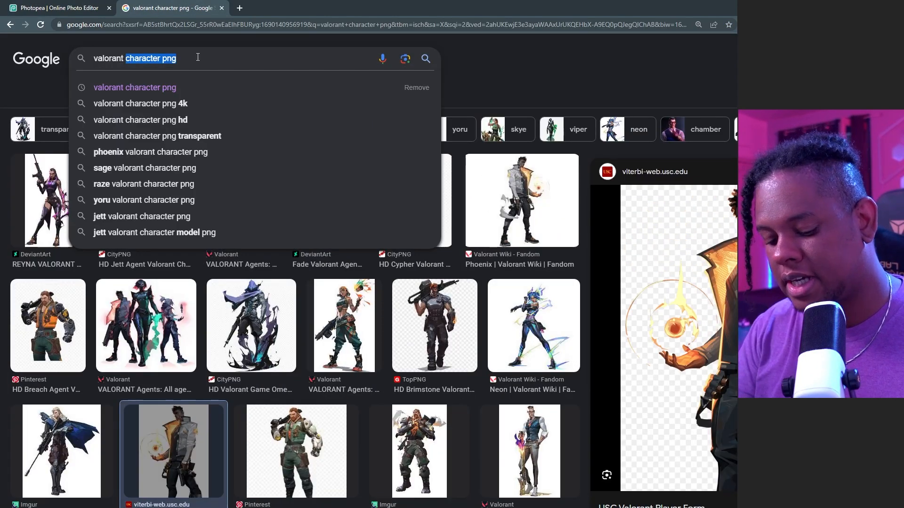
pyautogui.write('game play')
pyautogui.press('Return')
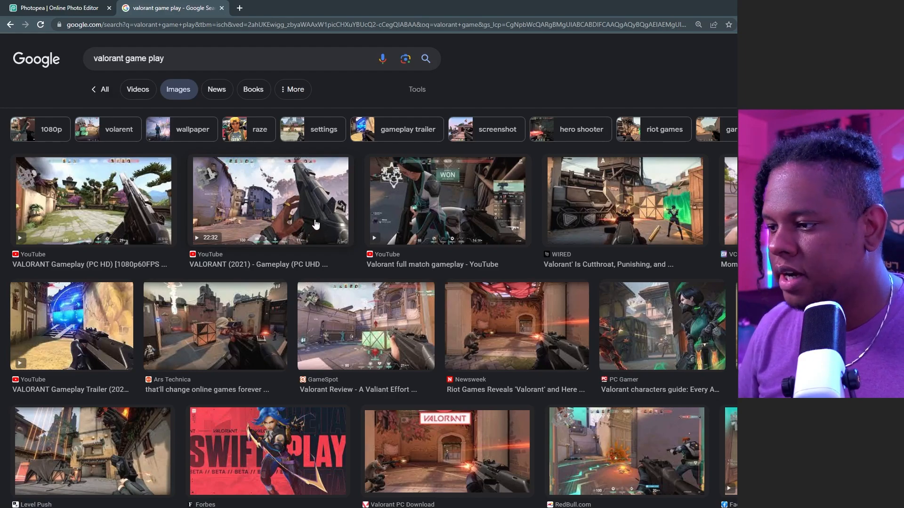
# Step: Limit the image results to the Large size and copy the PC Gamer picture from the Valorant characters guide
pyautogui.scroll(-9, 315, 225)
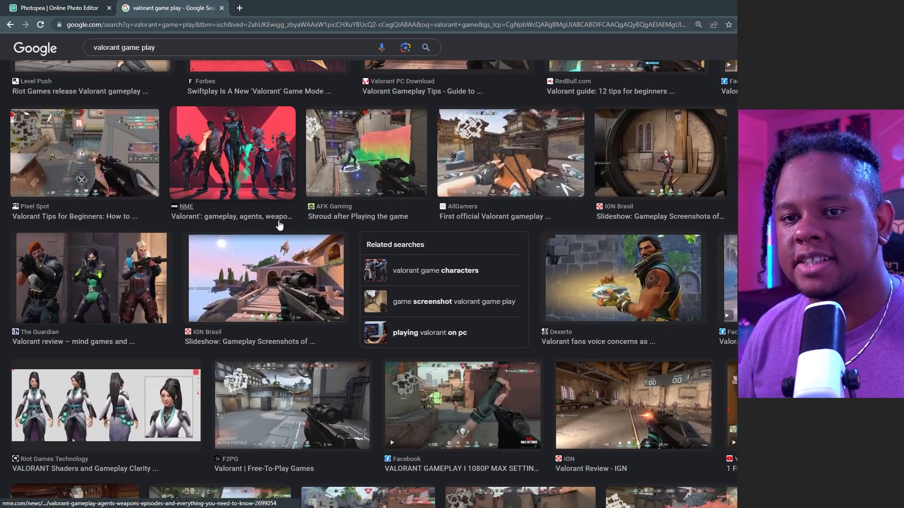
pyautogui.scroll(9, 291, 168)
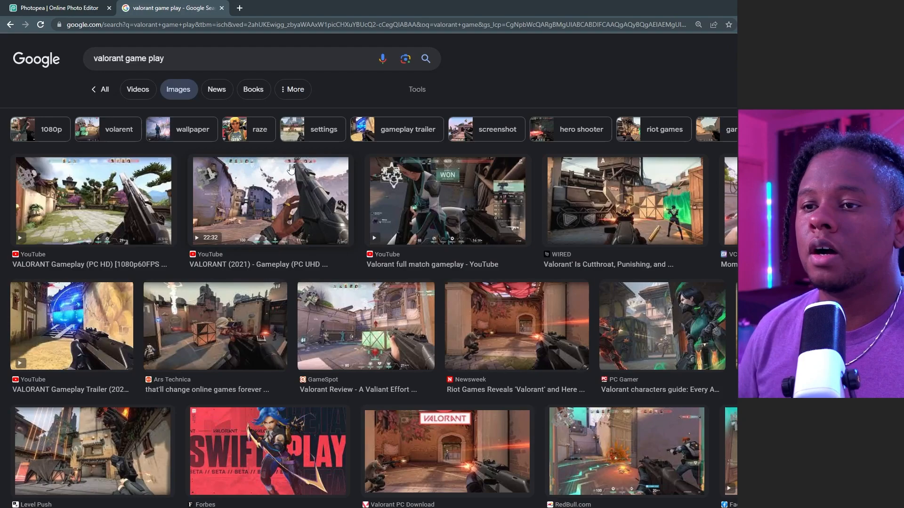
pyautogui.click(415, 94)
pyautogui.click(257, 117)
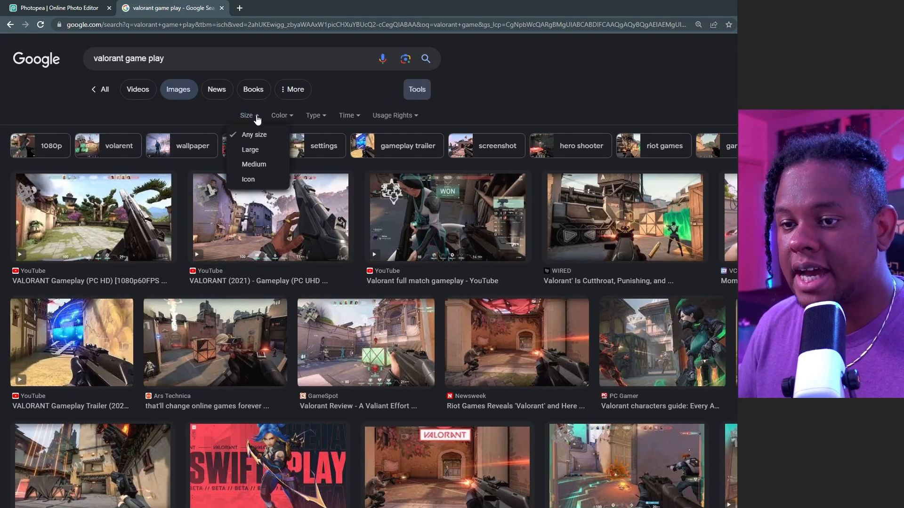
pyautogui.click(245, 150)
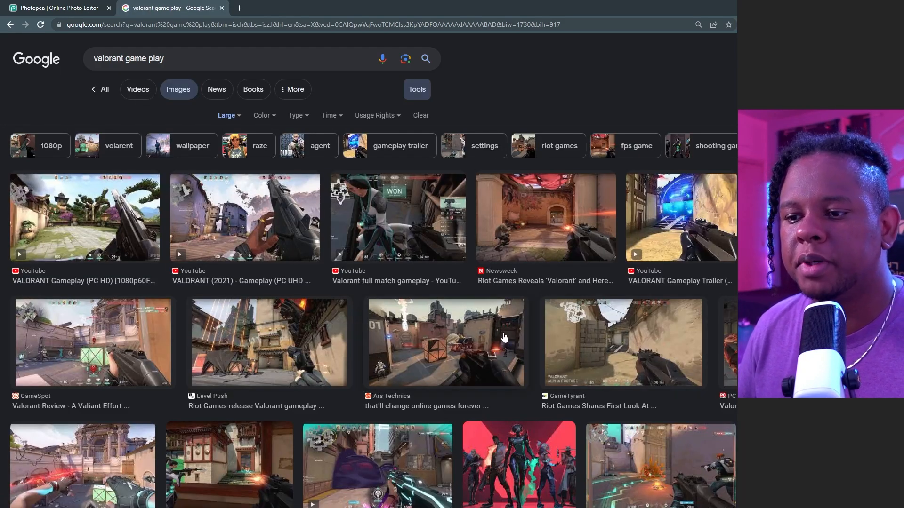
pyautogui.click(729, 342)
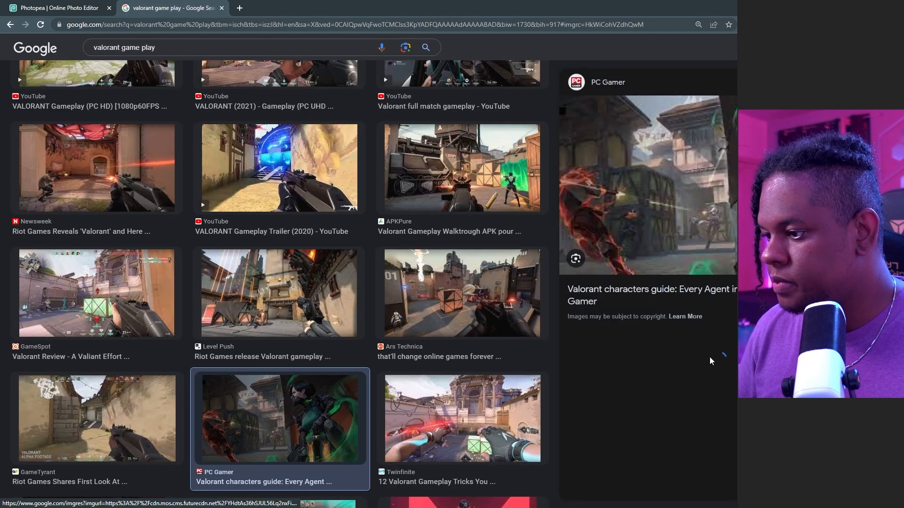
pyautogui.rightClick(686, 206)
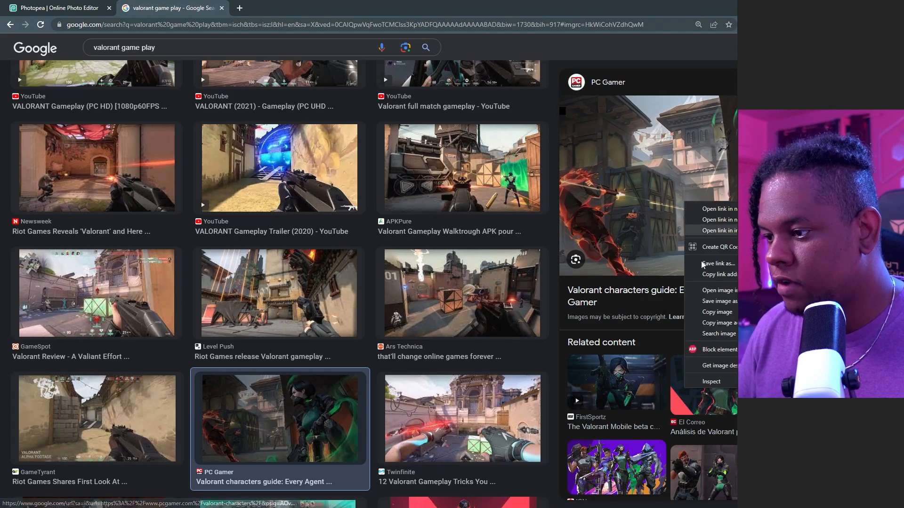
pyautogui.click(724, 321)
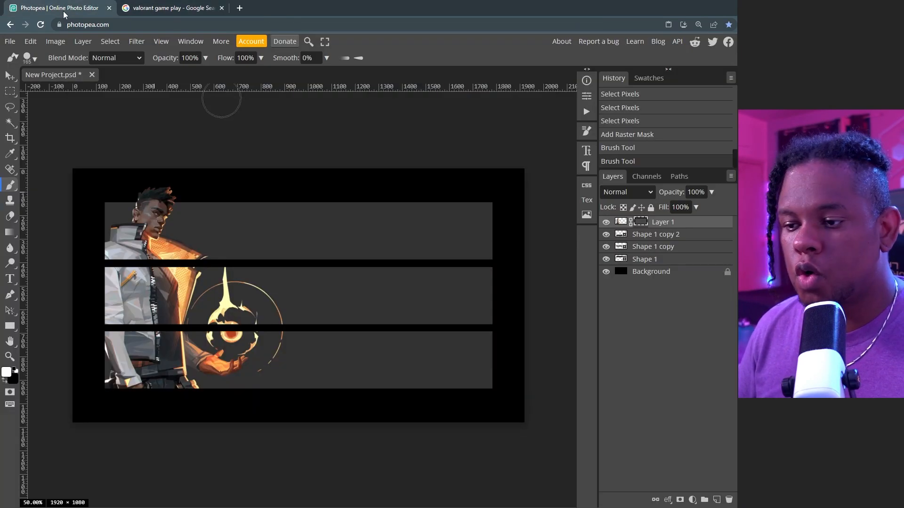
# Step: Switch to Photopea and paste the copied picture directly above the middle rectangle's layer, Shape 1 copy
pyautogui.hotkey('ctrl', 'Tab')
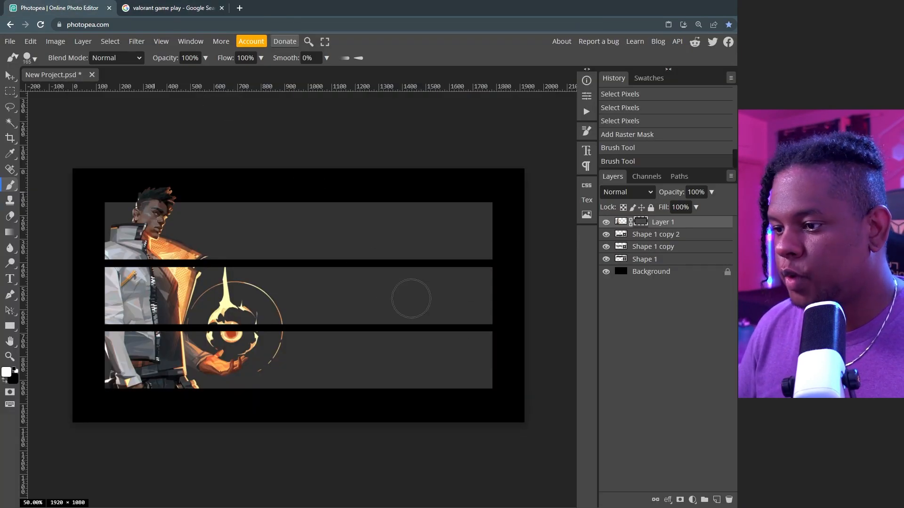
pyautogui.click(661, 250)
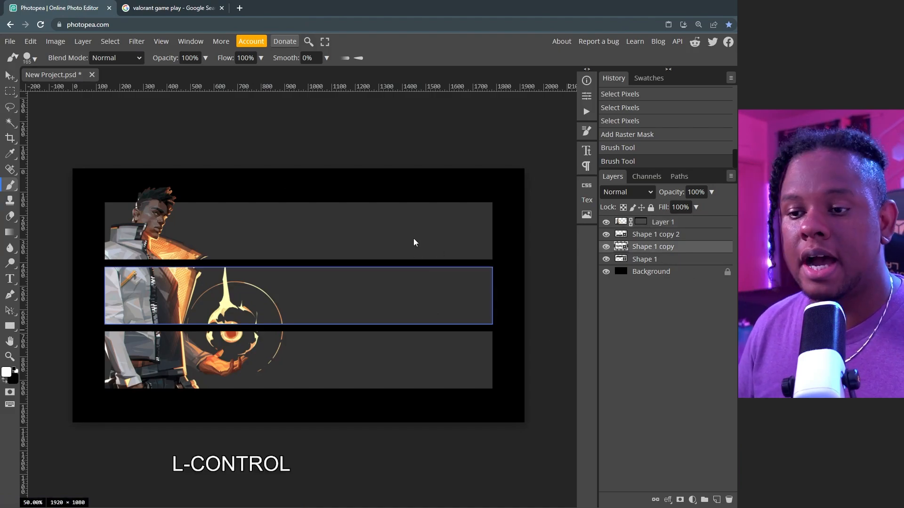
pyautogui.hotkey('ctrl', 'v')
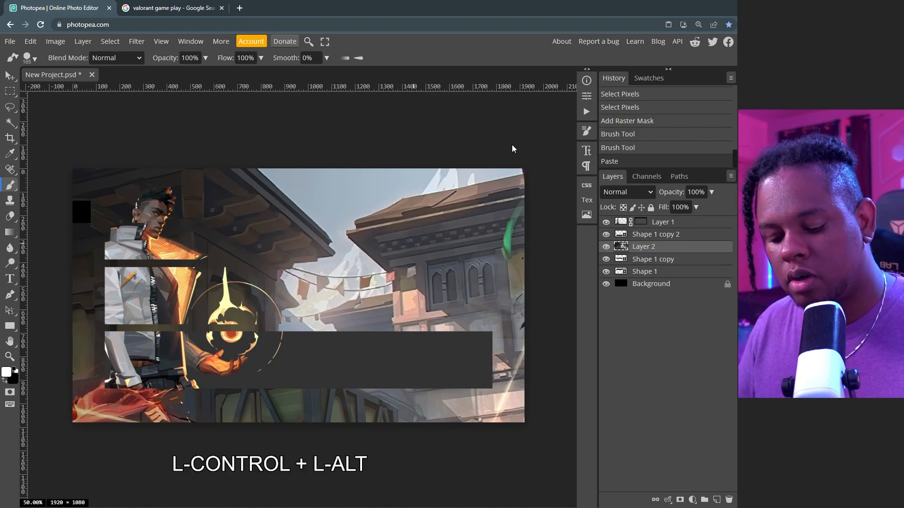
# Step: Scale the pasted picture to 56.22% and place it over the middle rectangle, with the masked woman toward the canvas's right side
pyautogui.hotkey('ctrl', 'alt', 't')
pyautogui.moveTo(72, 169); pyautogui.dragTo(351, 307)
pyautogui.moveTo(443, 395); pyautogui.dragTo(210, 304)
pyautogui.moveTo(487, 222); pyautogui.dragTo(606, 155)
pyautogui.moveTo(369, 210); pyautogui.dragTo(373, 308)
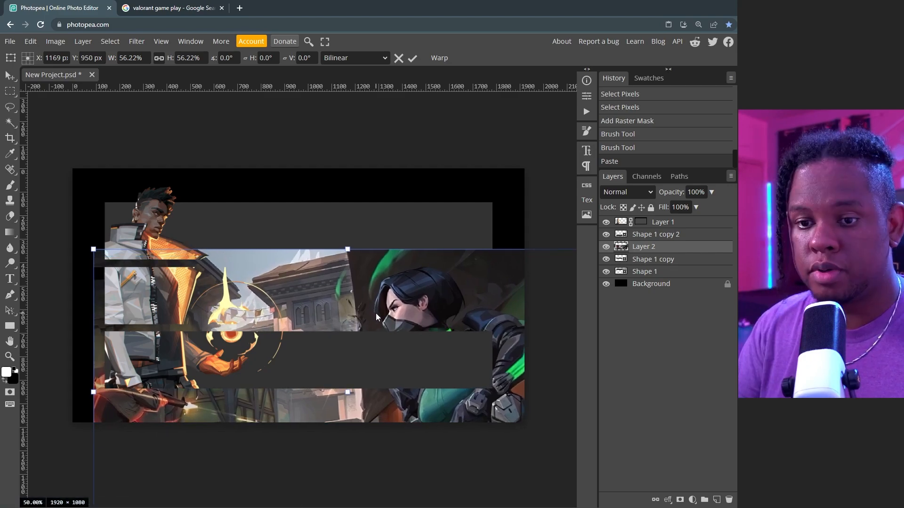
pyautogui.press('Return')
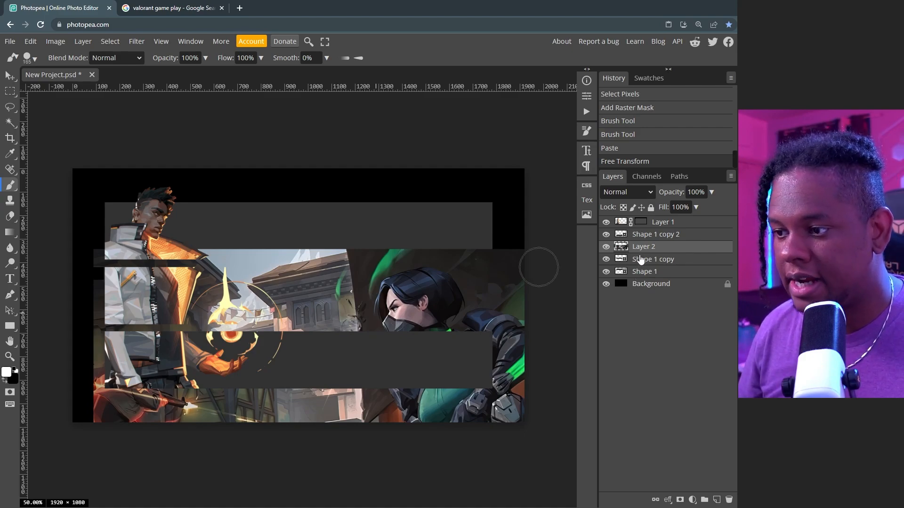
# Step: Clip the pasted picture to the middle rectangle and shift it so the woman's masked face fits inside the strip
pyautogui.press('alt')
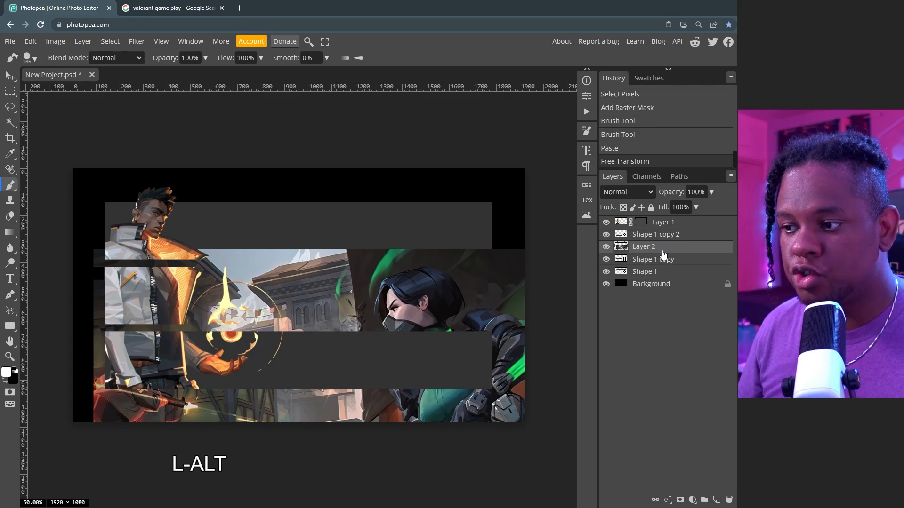
pyautogui.keyDown('alt'); pyautogui.click(664, 254); pyautogui.keyUp('alt')
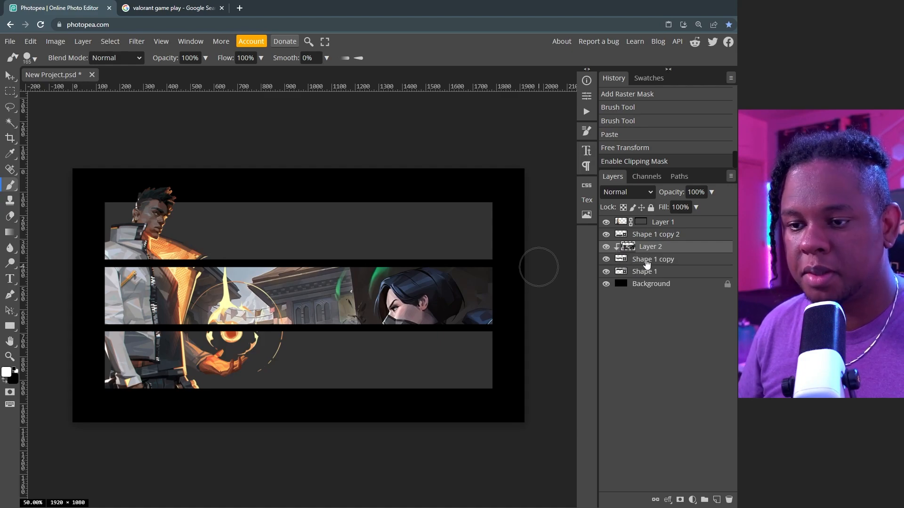
pyautogui.press('v')
pyautogui.moveTo(353, 295)
pyautogui.mouseDown()
pyautogui.moveTo(394, 286)
pyautogui.moveTo(369, 301)
pyautogui.mouseUp()
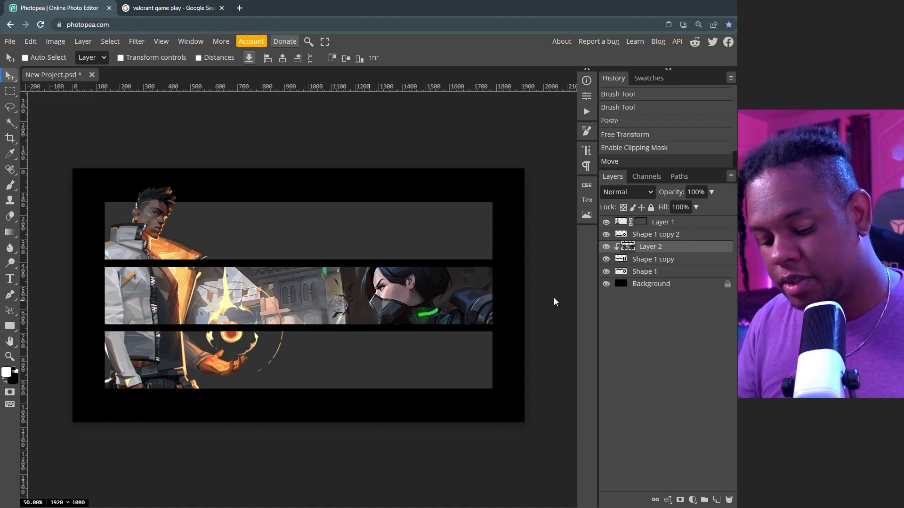
# Step: Desaturate the picture in the middle rectangle, and switch to the Google image results for "valorant game play"
pyautogui.hotkey('ctrl', 'shift', 'u')
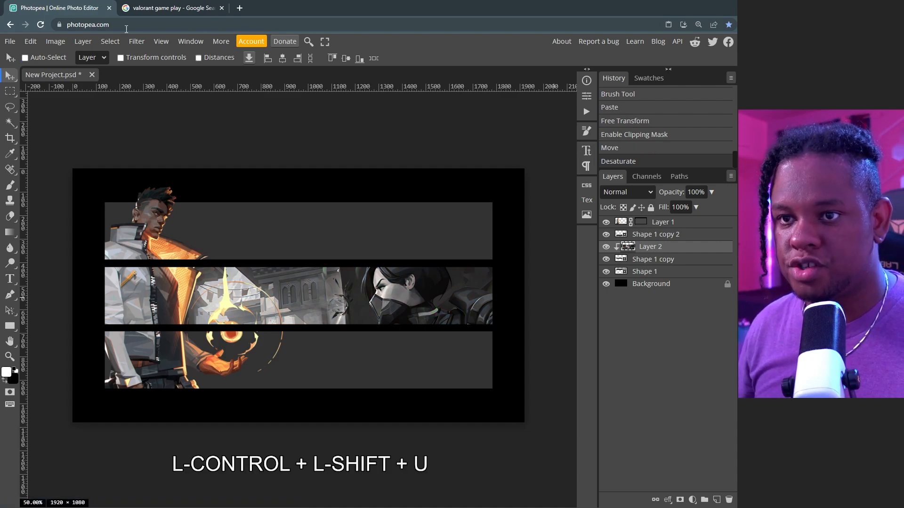
pyautogui.click(167, 7)
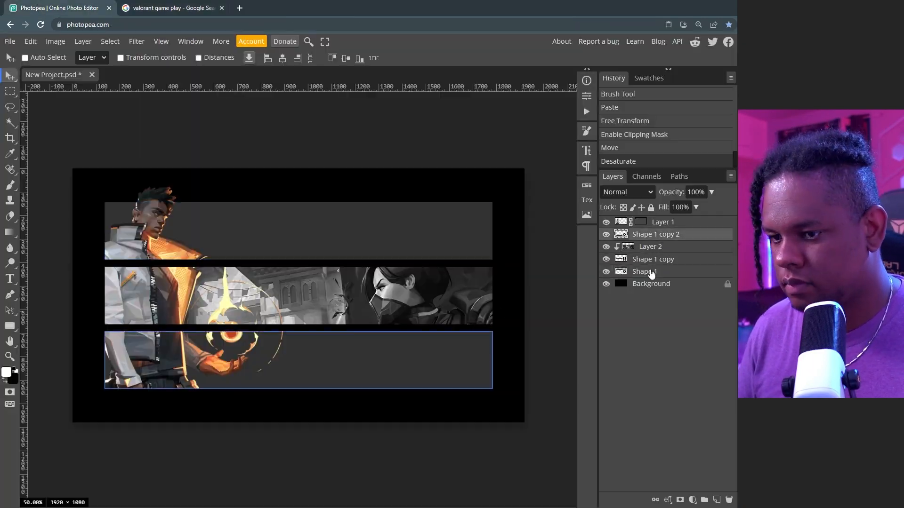
# Step: Fit the pasted gameplay picture to the bottom rectangle, enlarged to about 155% and clipped to Shape 1 copy 2, and desaturate it
pyautogui.hotkey('alt', 't')
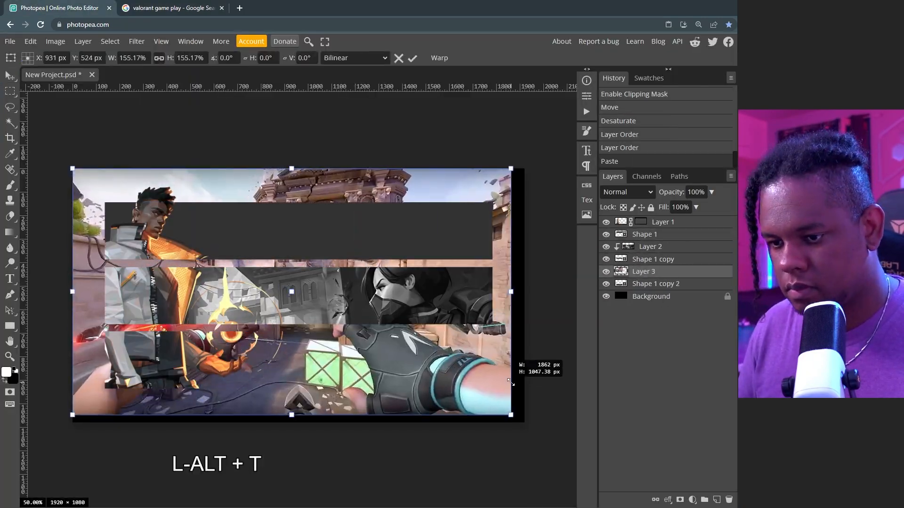
pyautogui.press('v')
pyautogui.hotkey('ctrl', 'shift', 'u')
# Step: Paste the Reactor A gameplay picture above Shape 1, clip and scale it to fit the top rectangle, and desaturate it
pyautogui.hotkey('ctrl', 'v')
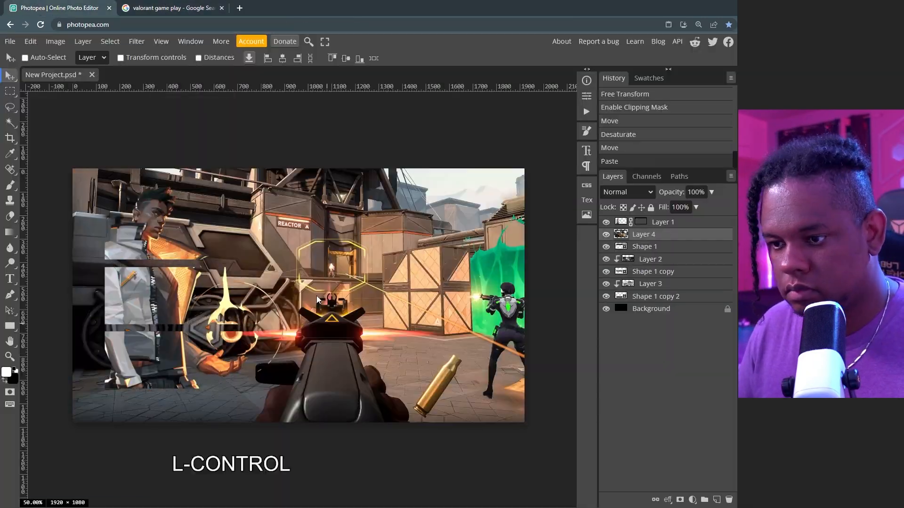
pyautogui.hotkey('alt', 't')
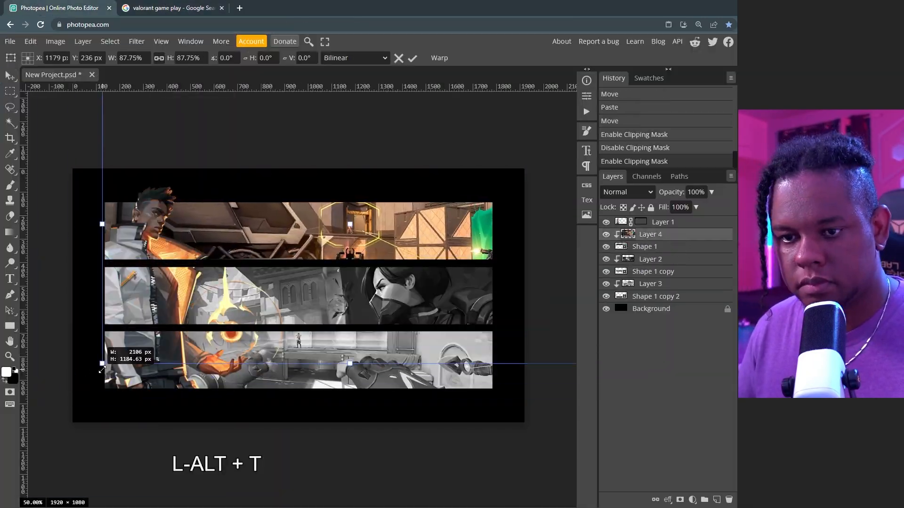
pyautogui.press('Return')
pyautogui.hotkey('ctrl', 'shift', 'u')
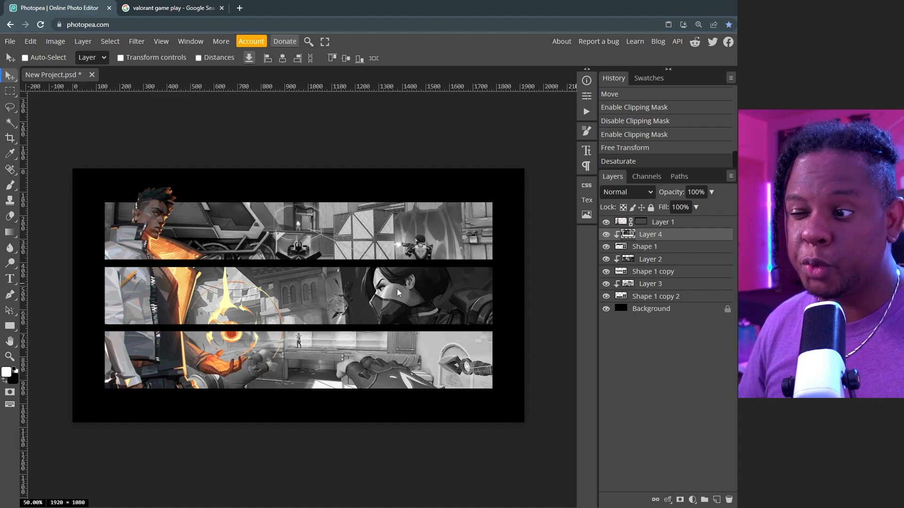
# Step: Lower the opacity of the three clipped pictures, setting Layer 2 to 55% and Layer 3 to about 30%
pyautogui.click(648, 236)
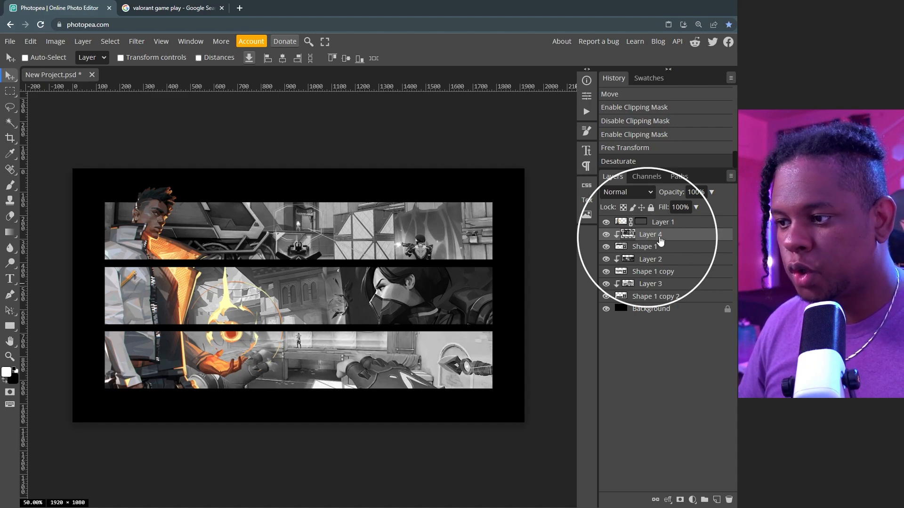
pyautogui.click(712, 192)
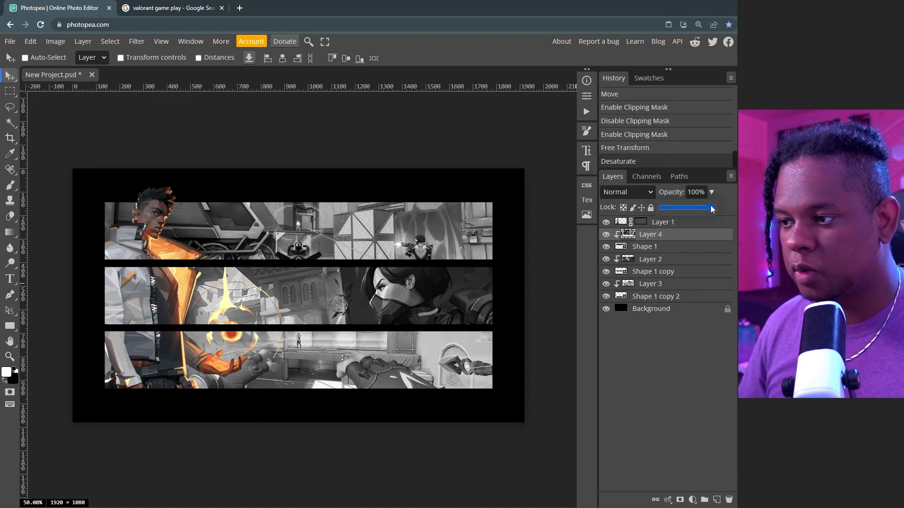
pyautogui.moveTo(708, 210); pyautogui.dragTo(678, 208)
pyautogui.click(671, 261)
pyautogui.click(712, 192)
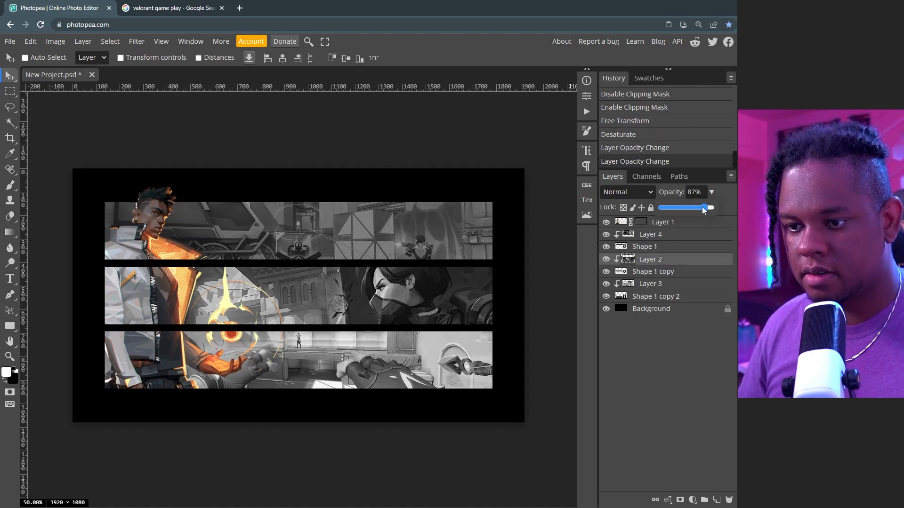
pyautogui.click(653, 285)
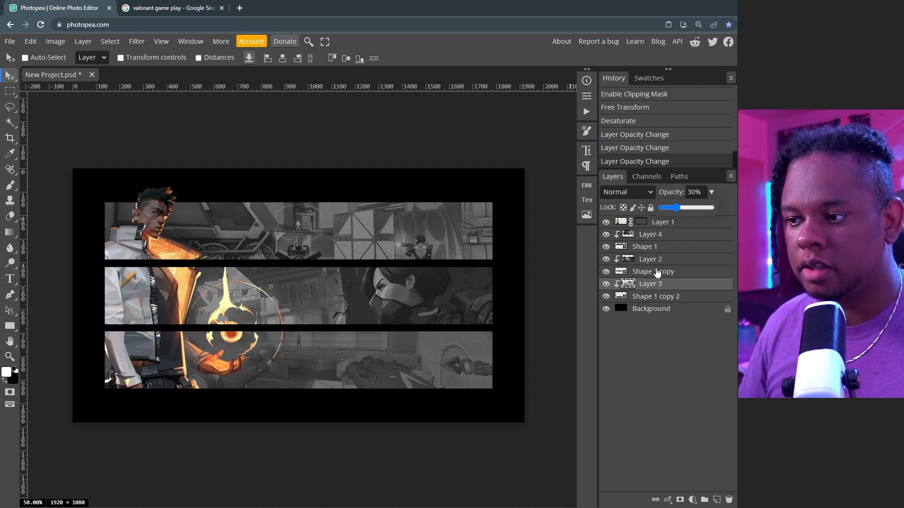
# Step: Change the fill color of the middle rectangle, Shape 1 copy, to black
pyautogui.click(620, 275)
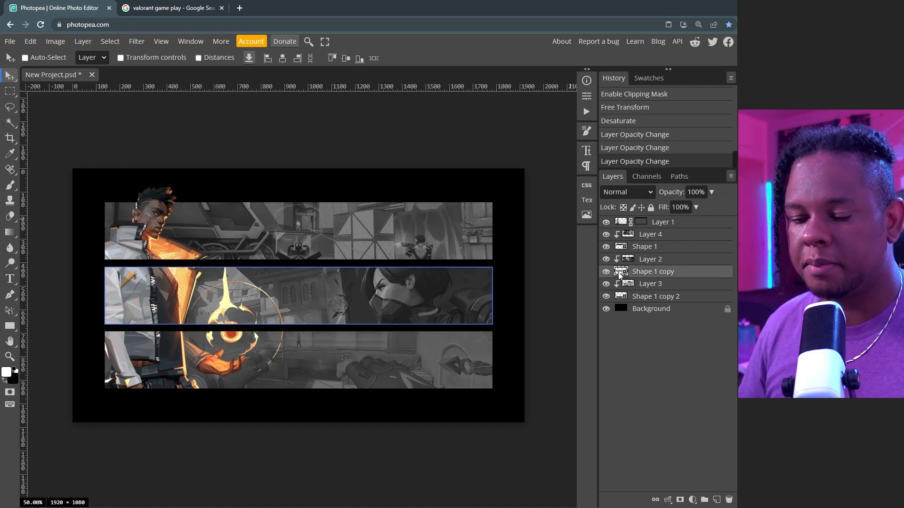
pyautogui.doubleClick(620, 273)
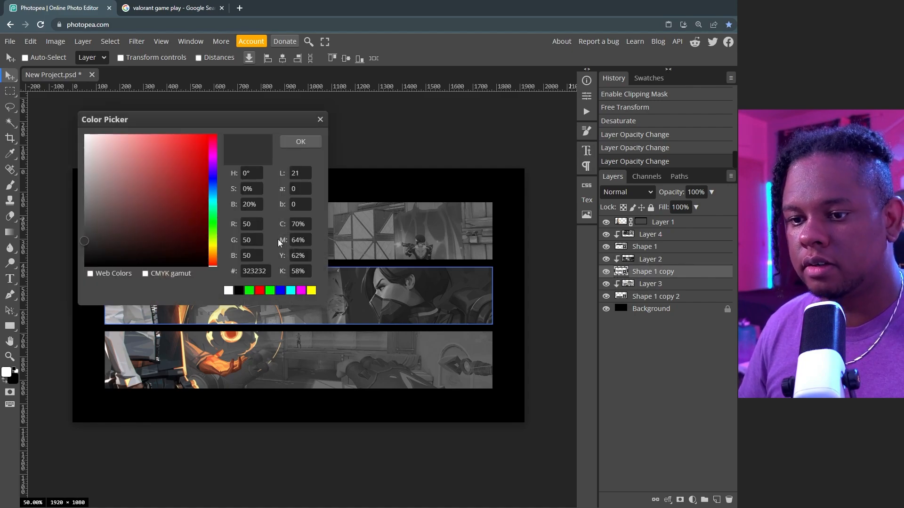
pyautogui.moveTo(85, 243); pyautogui.dragTo(77, 267)
pyautogui.moveTo(146, 120); pyautogui.dragTo(632, 154)
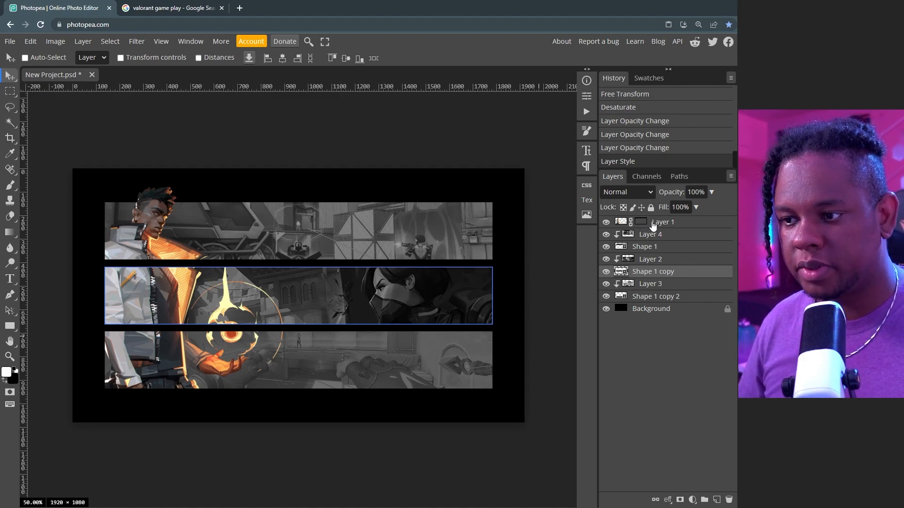
# Step: Add a raster mask to the middle rectangle's picture, Layer 2, and briefly display the mask by itself
pyautogui.click(649, 260)
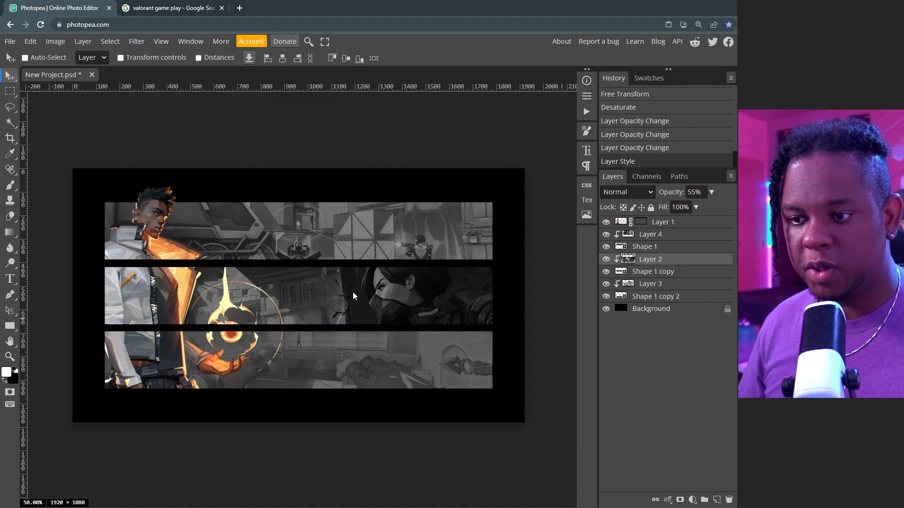
pyautogui.click(680, 500)
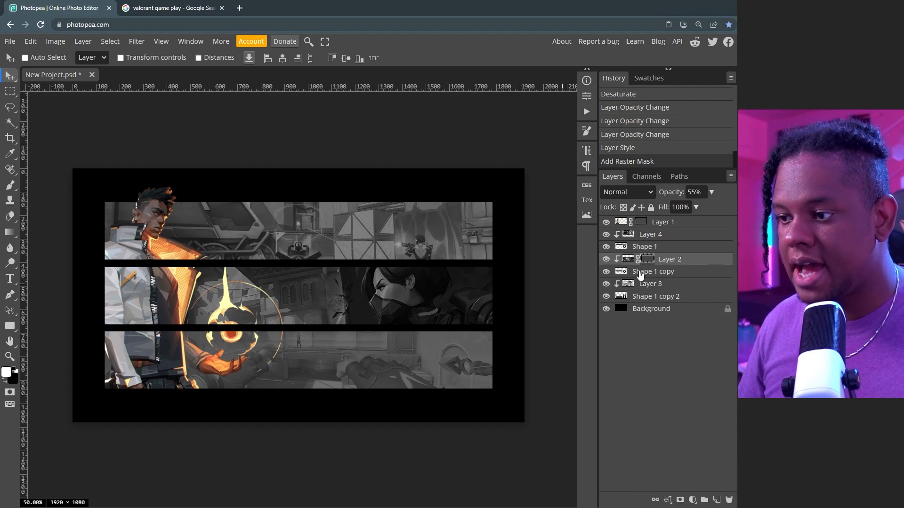
pyautogui.keyDown('alt'); pyautogui.click(647, 260); pyautogui.keyUp('alt')
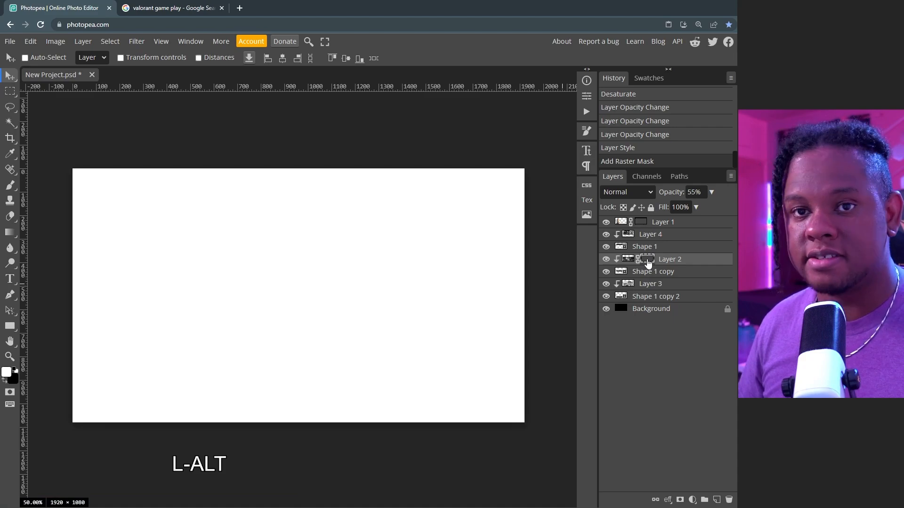
pyautogui.keyDown('alt'); pyautogui.click(648, 260); pyautogui.keyUp('alt')
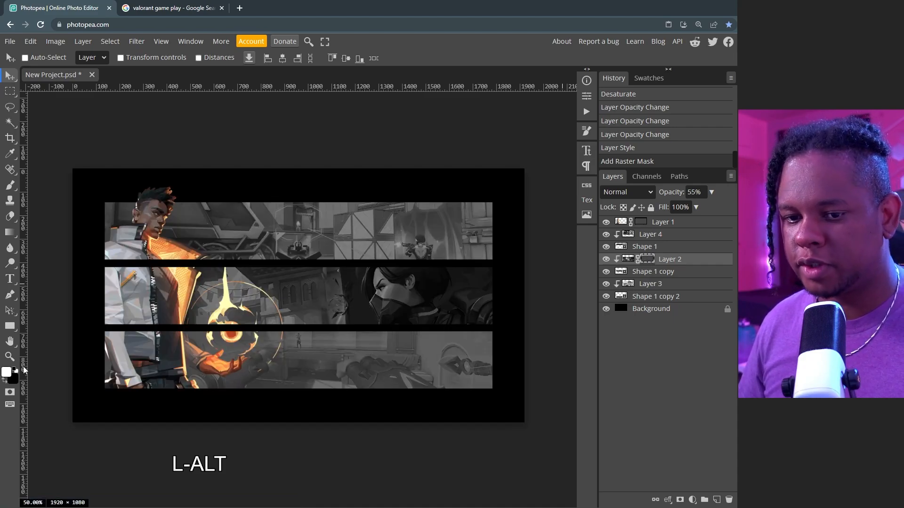
# Step: Set up a soft black brush with 640 px size, 0% hardness and 24% opacity
pyautogui.press('b')
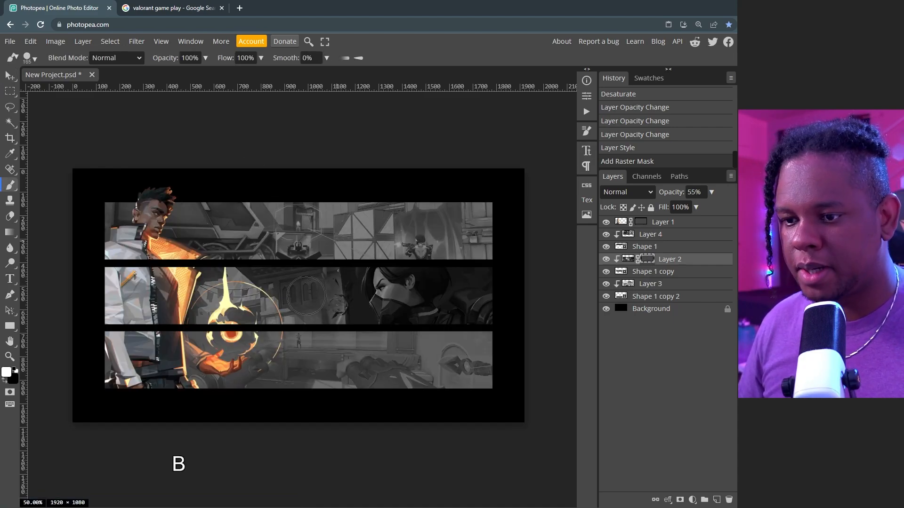
pyautogui.rightClick(308, 295)
pyautogui.moveTo(422, 319)
pyautogui.mouseDown()
pyautogui.moveTo(438, 340)
pyautogui.moveTo(358, 343)
pyautogui.moveTo(433, 316)
pyautogui.moveTo(423, 317)
pyautogui.mouseUp()
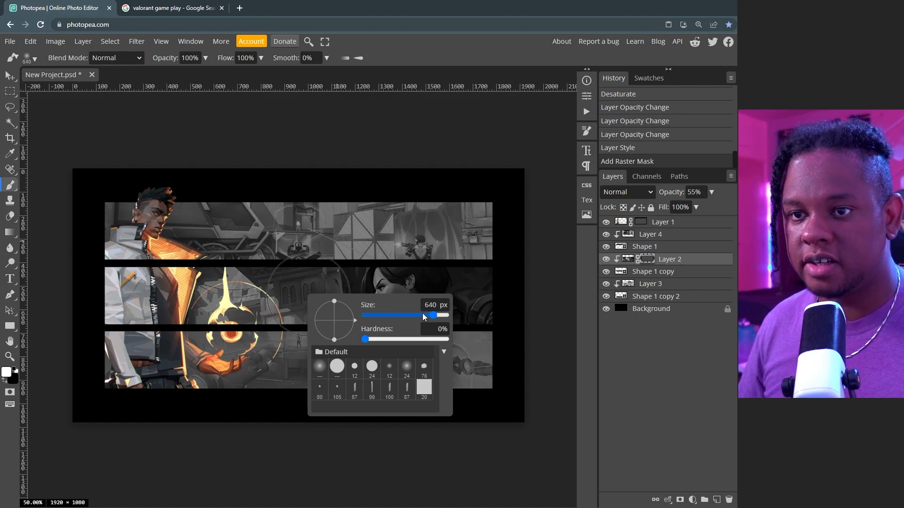
pyautogui.click(205, 58)
pyautogui.moveTo(207, 73); pyautogui.dragTo(168, 74)
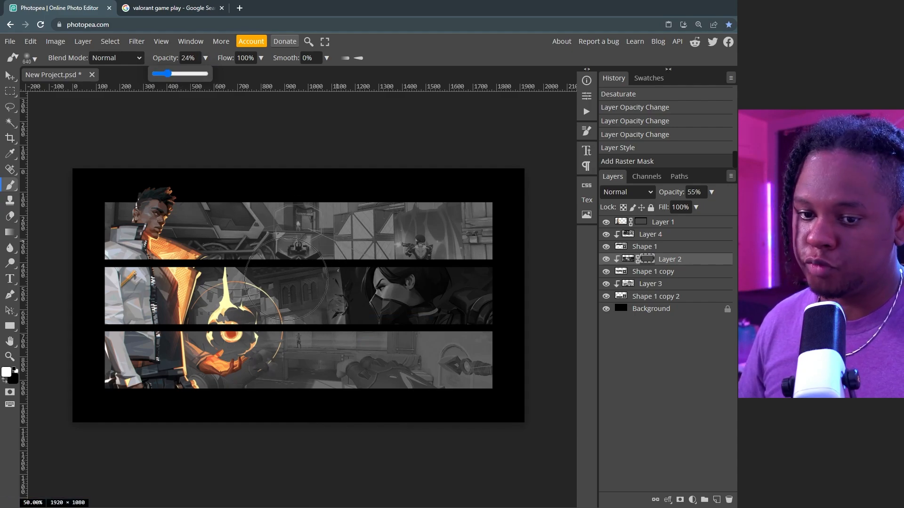
pyautogui.click(4, 383)
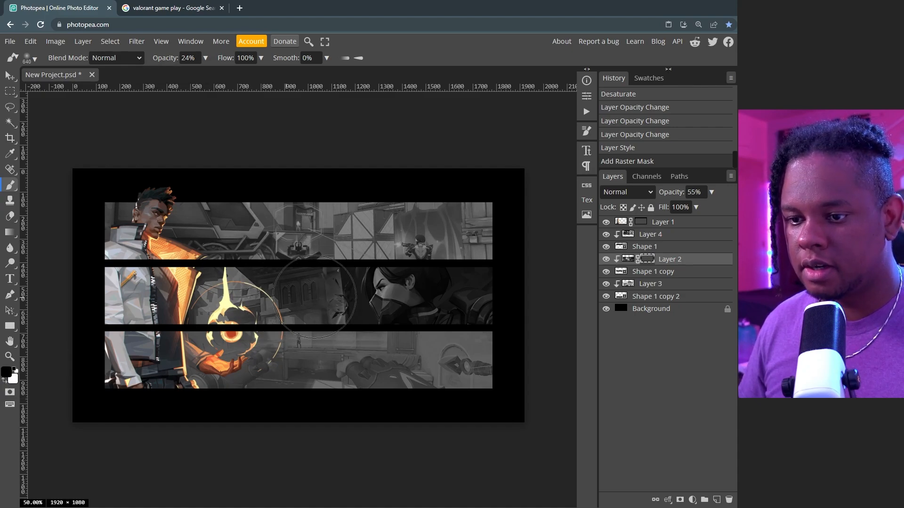
# Step: Paint over Layer 2's mask with repeated strokes across the middle strip to fade the picture behind the character's glowing orb and the masked woman
pyautogui.moveTo(275, 295)
pyautogui.mouseDown()
pyautogui.moveTo(226, 292)
pyautogui.moveTo(306, 295)
pyautogui.moveTo(278, 294)
pyautogui.moveTo(302, 295)
pyautogui.moveTo(292, 297)
pyautogui.mouseUp()
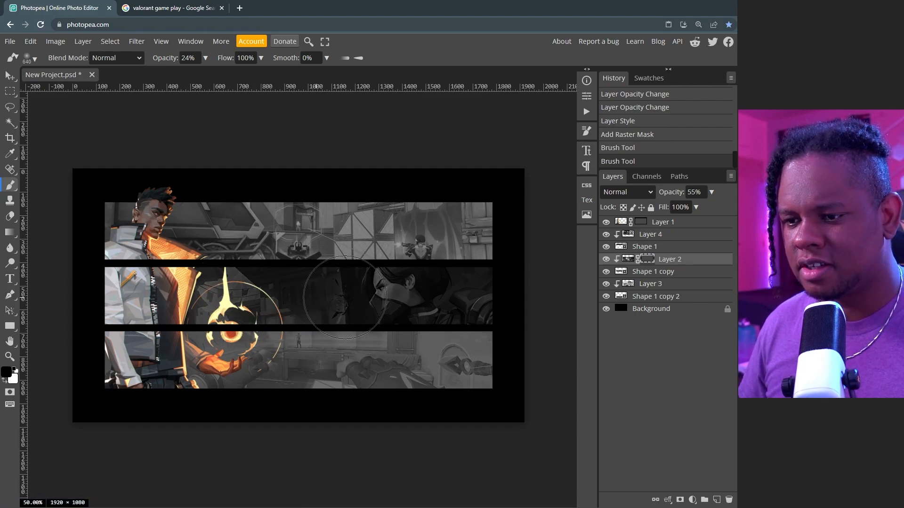
pyautogui.moveTo(382, 298); pyautogui.dragTo(236, 298)
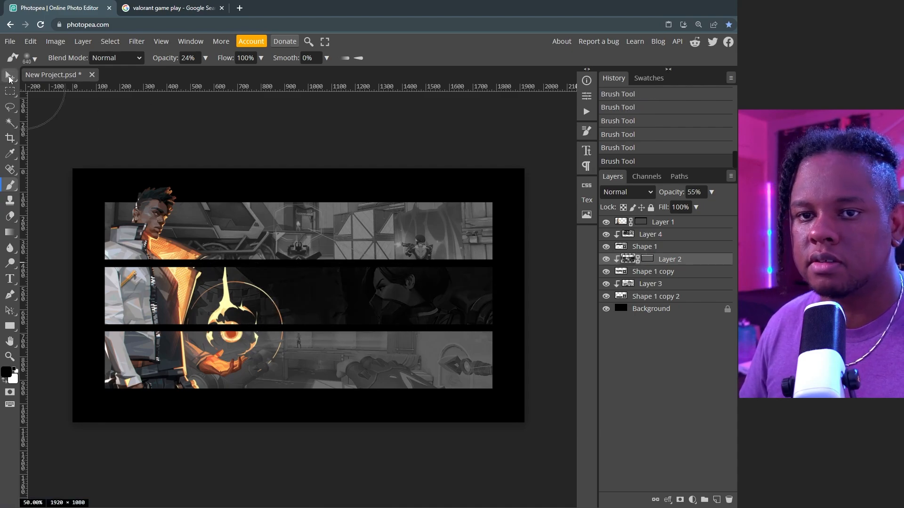
pyautogui.click(10, 75)
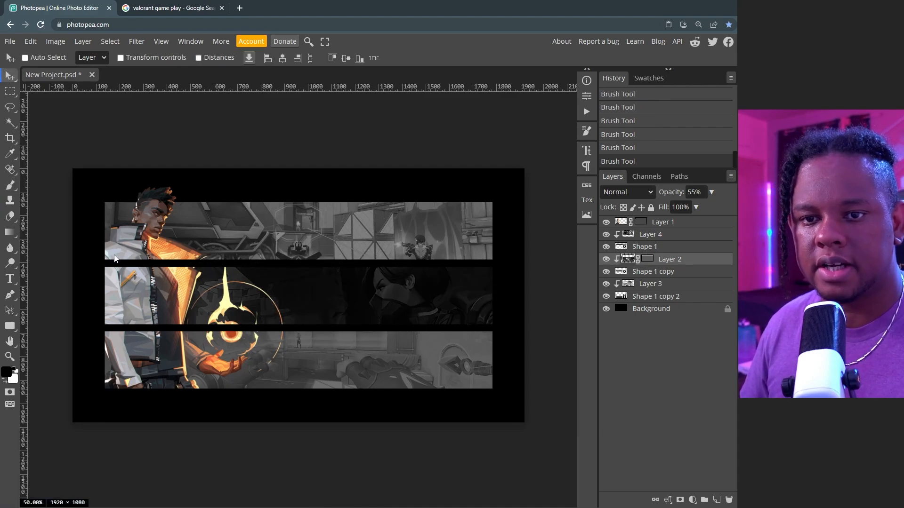
# Step: Add the text "STARTING SOON" in the middle rectangle, beginning beside the character's glowing orb
pyautogui.click(10, 279)
pyautogui.click(275, 307)
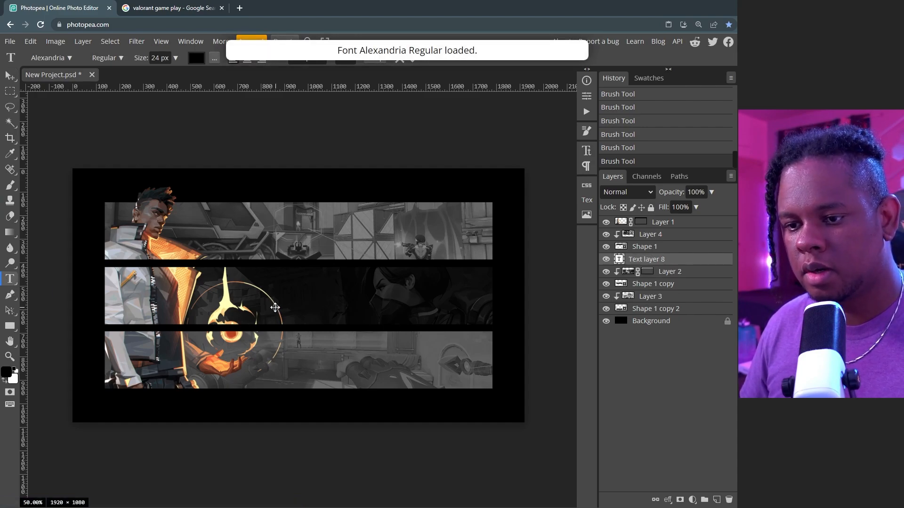
pyautogui.press('shift')
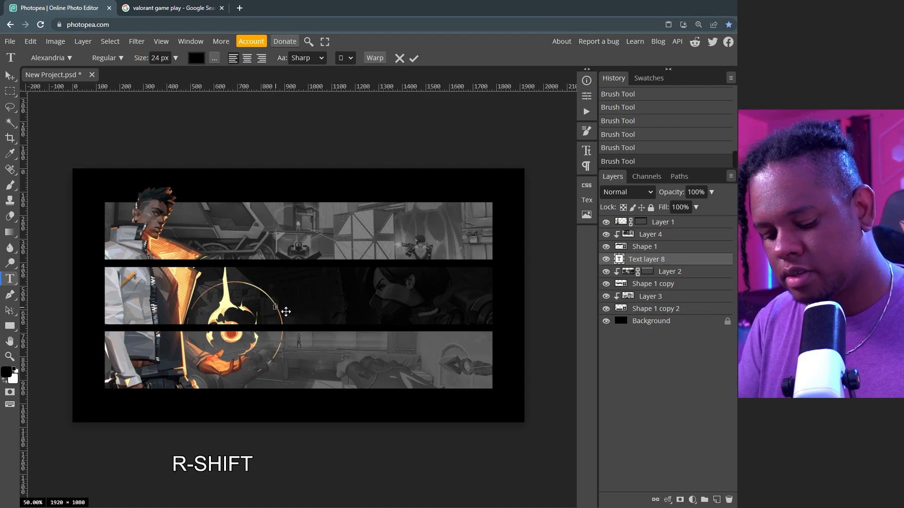
pyautogui.write('STARTING SOON')
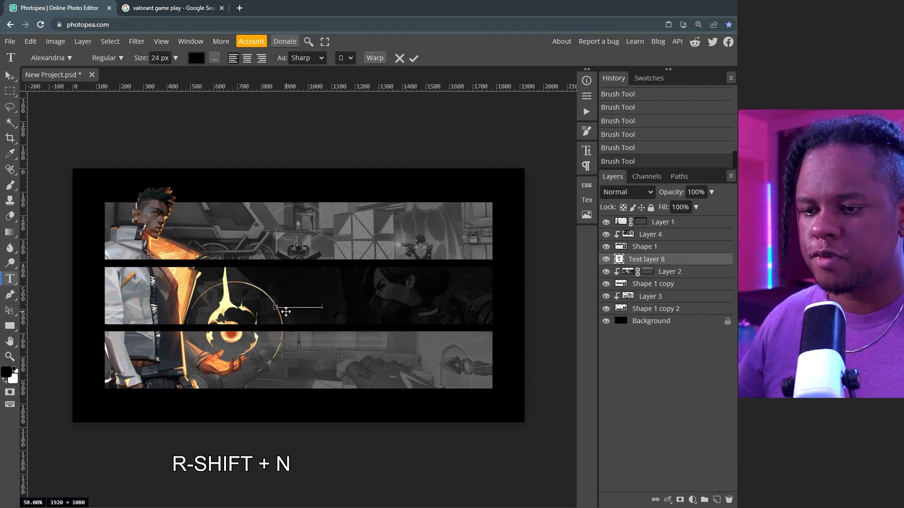
# Step: Enlarge the whole STARTING SOON text to 87 px and color it white
pyautogui.press('ctrl')
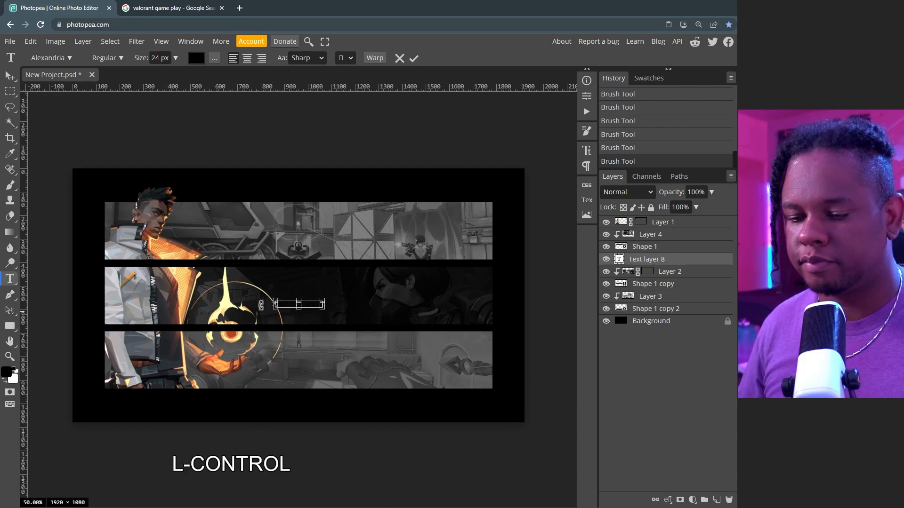
pyautogui.hotkey('ctrl', 'a')
pyautogui.moveTo(357, 275)
pyautogui.mouseDown()
pyautogui.moveTo(341, 275)
pyautogui.moveTo(373, 275)
pyautogui.moveTo(342, 276)
pyautogui.mouseUp()
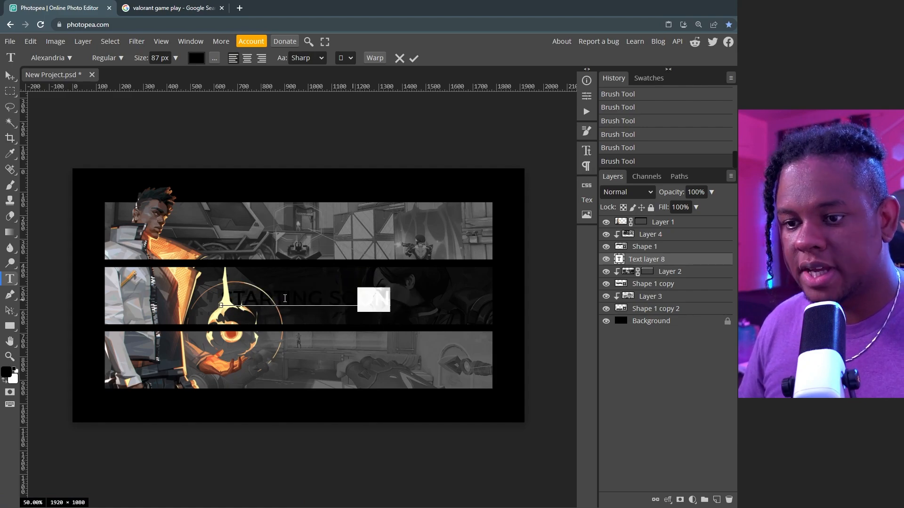
pyautogui.click(195, 59)
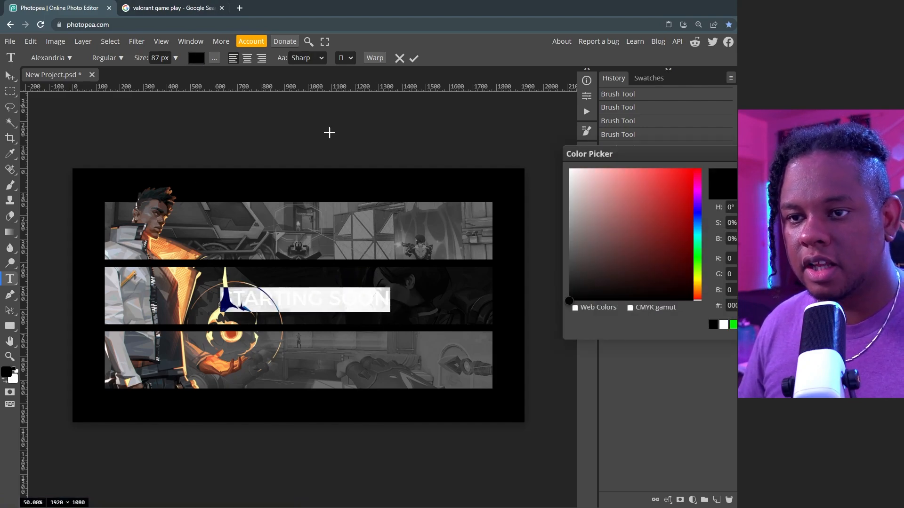
pyautogui.click(569, 168)
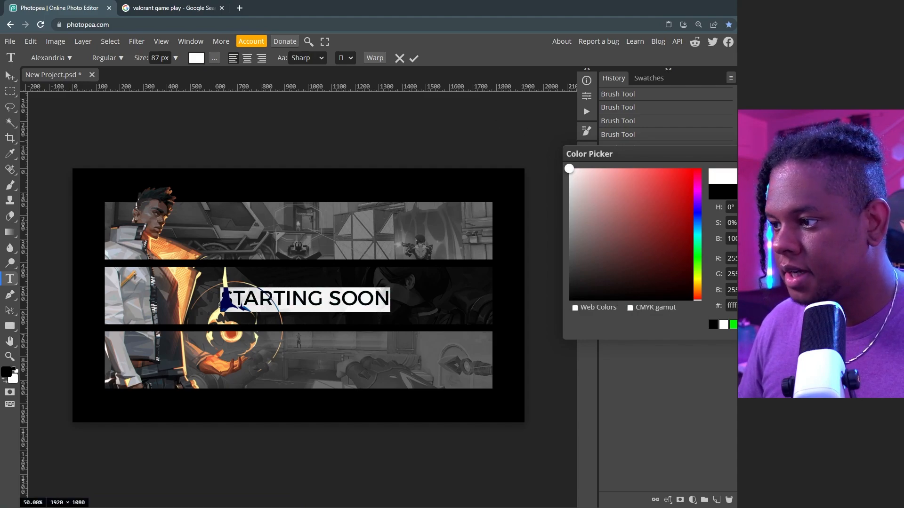
pyautogui.press('Return')
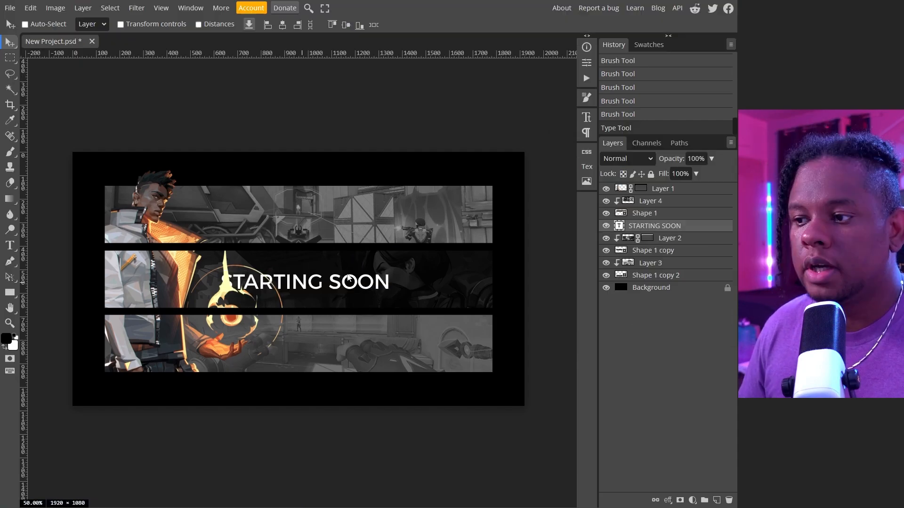
# Step: Set the STARTING SOON text's tracking to 458% and its size to 53 px
pyautogui.click(189, 8)
pyautogui.click(204, 125)
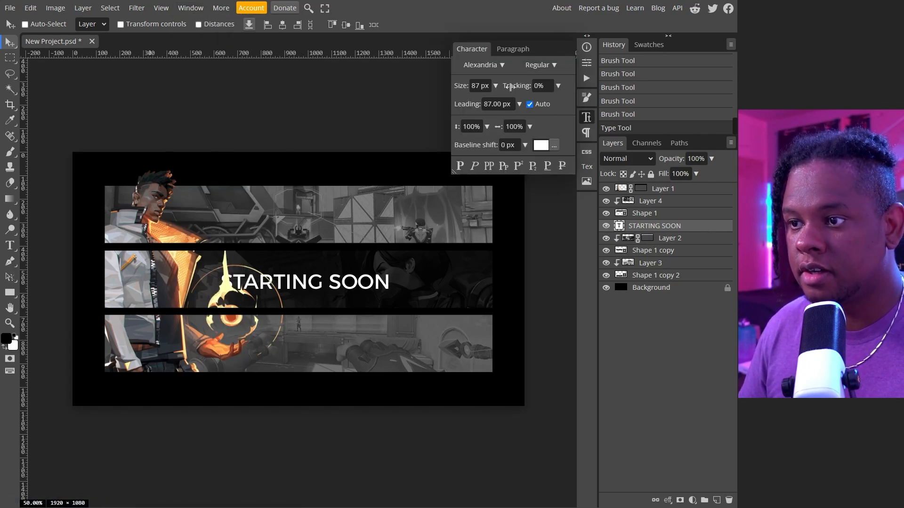
pyautogui.moveTo(514, 87); pyautogui.dragTo(520, 90)
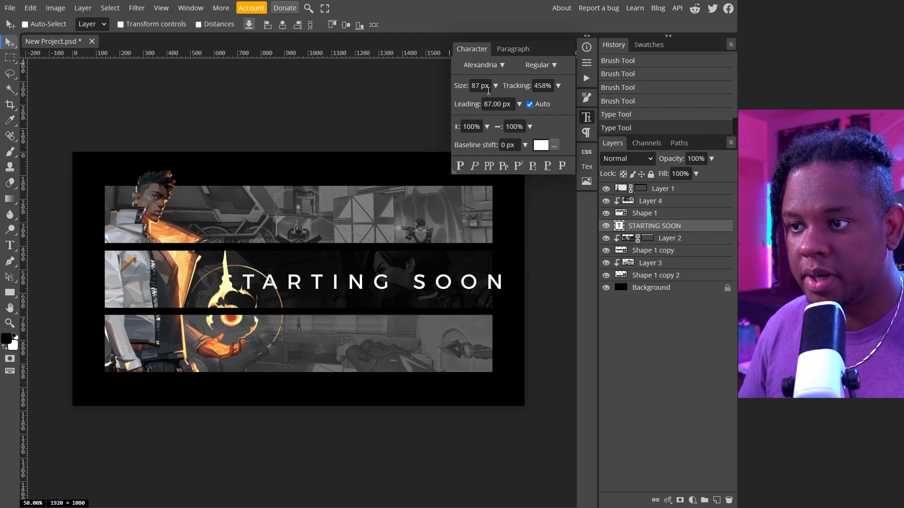
pyautogui.moveTo(460, 87); pyautogui.dragTo(447, 91)
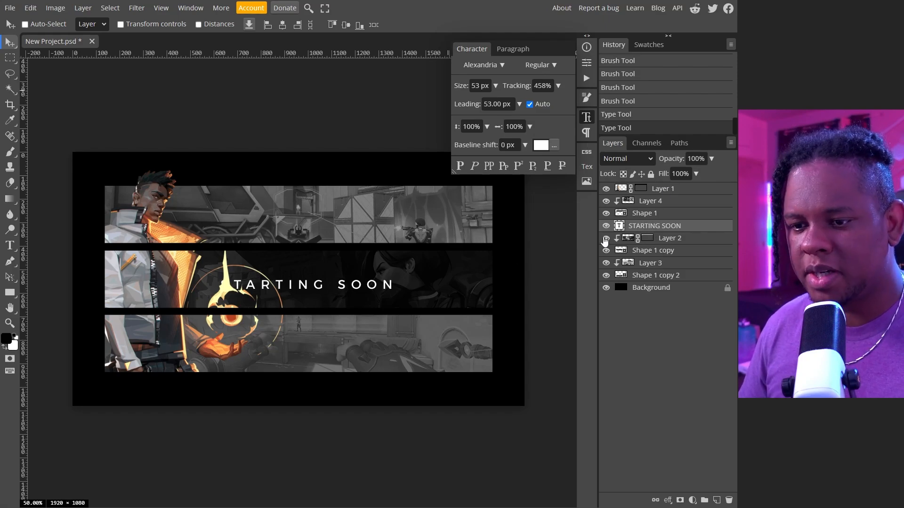
# Step: Move the STARTING SOON layer to the top of the layer stack and select the entire canvas
pyautogui.moveTo(654, 224); pyautogui.dragTo(659, 184)
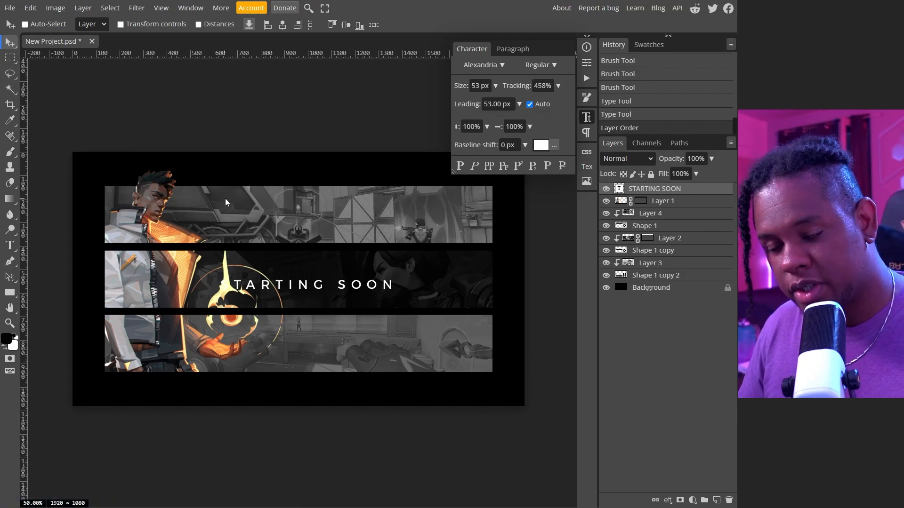
pyautogui.press('ctrl')
pyautogui.hotkey('ctrl', 'a')
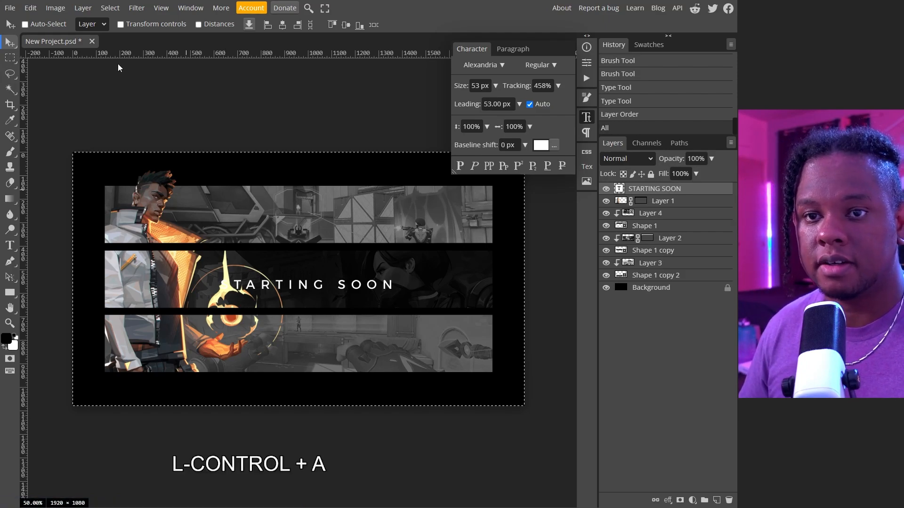
# Step: Center the STARTING SOON text horizontally and vertically on the canvas, and clear the selection
pyautogui.press('v')
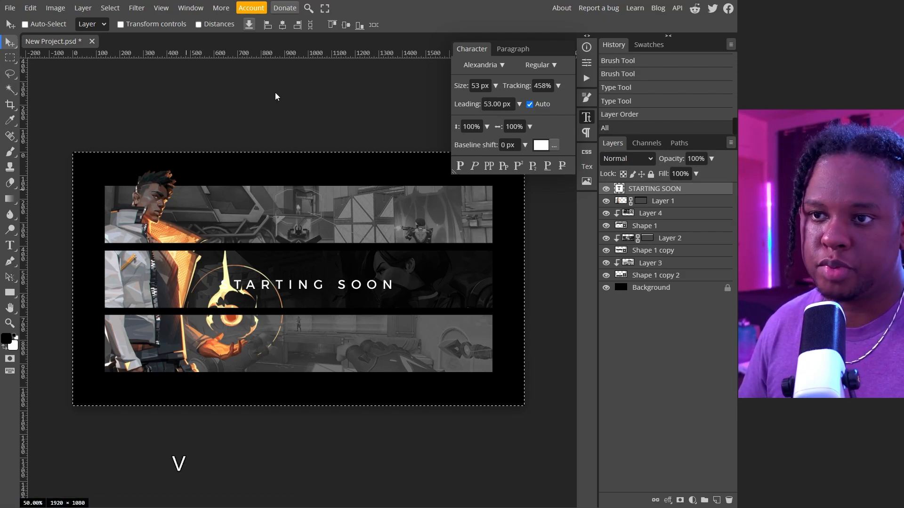
pyautogui.click(281, 27)
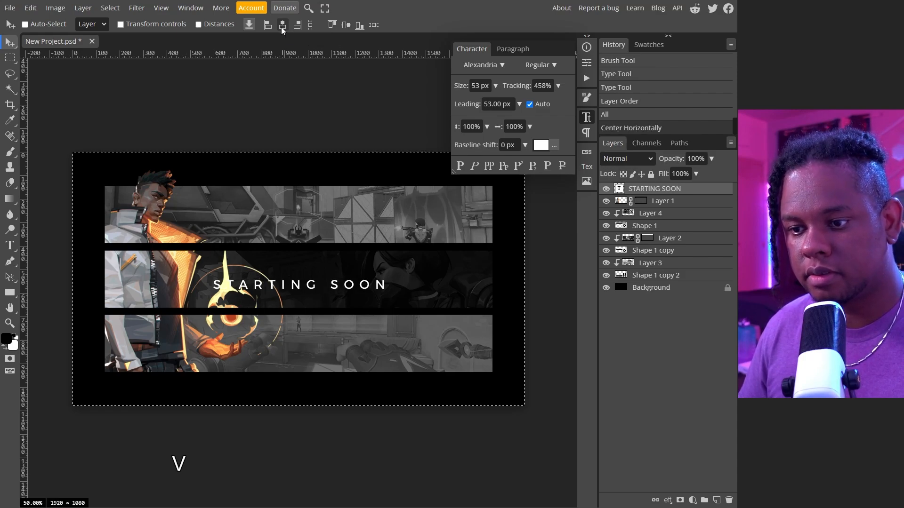
pyautogui.click(347, 26)
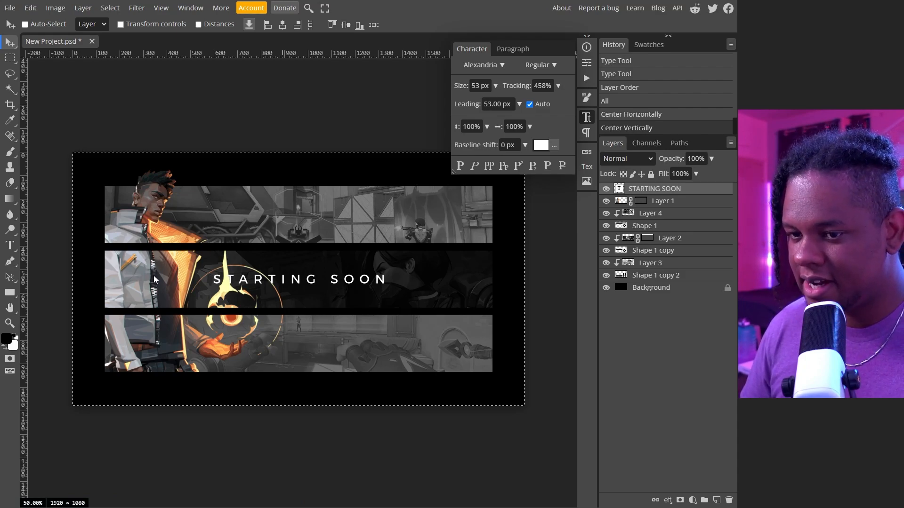
pyautogui.hotkey('ctrl', 'd')
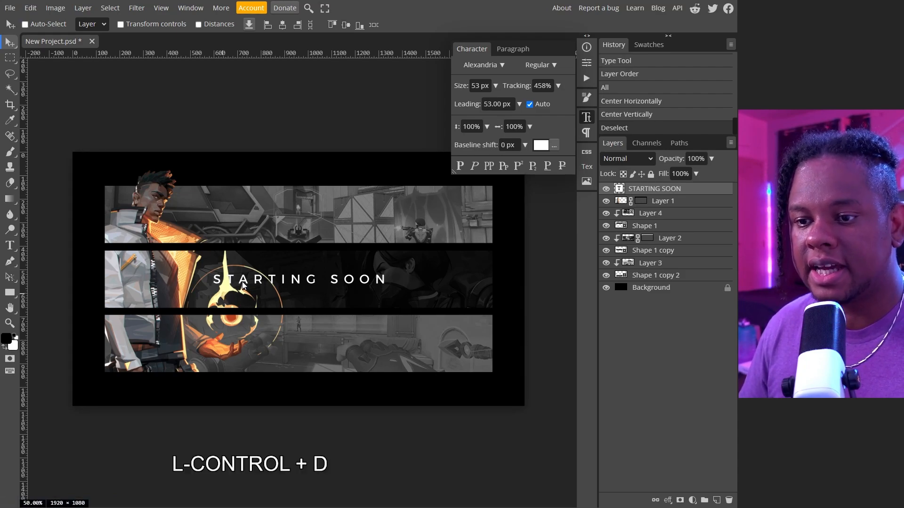
# Step: Shift the STARTING SOON text slightly to the right within the middle strip so it begins near the center of the glowing orb
pyautogui.moveTo(251, 281); pyautogui.dragTo(272, 281)
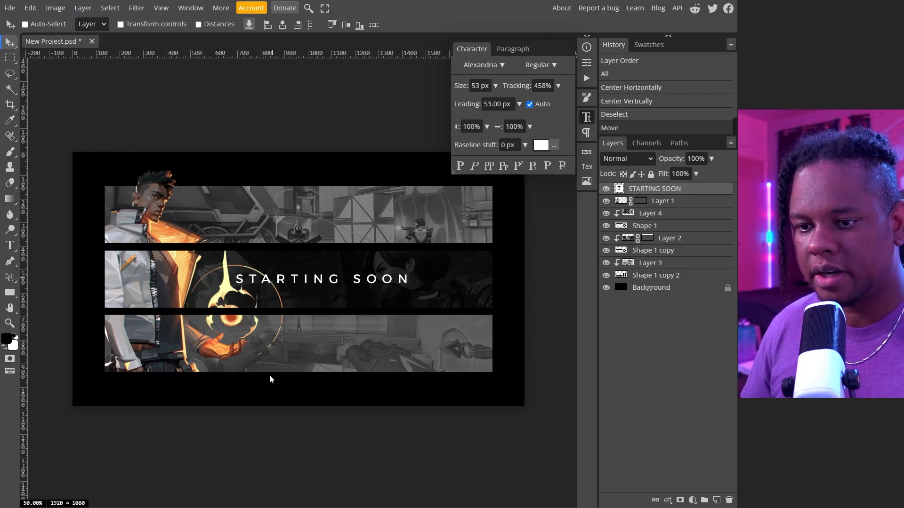
pyautogui.press('Right')
pyautogui.press('Left')
pyautogui.press('Left')
pyautogui.press('Left')
pyautogui.press('Left')
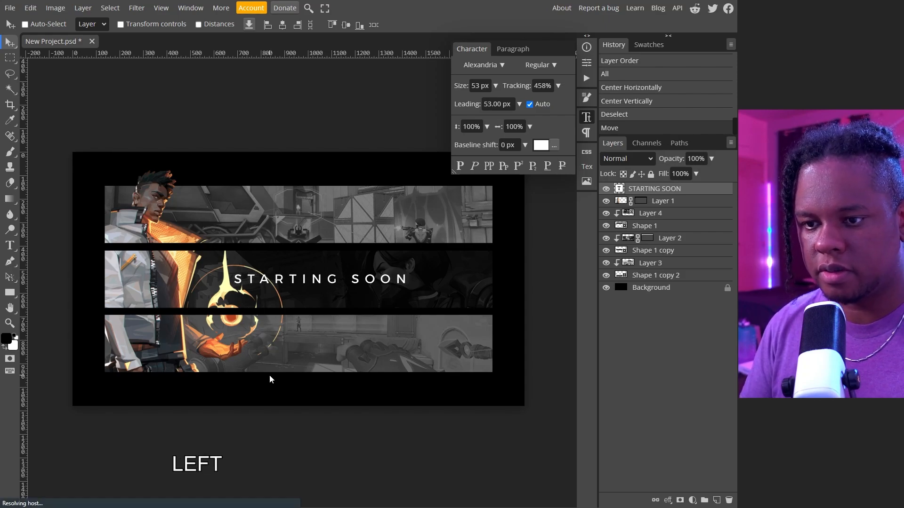
pyautogui.press('Right')
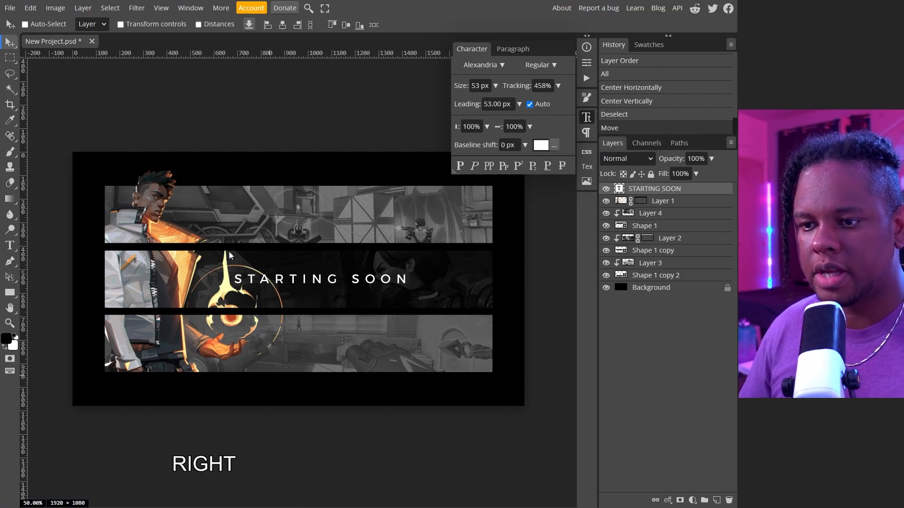
pyautogui.doubleClick(620, 191)
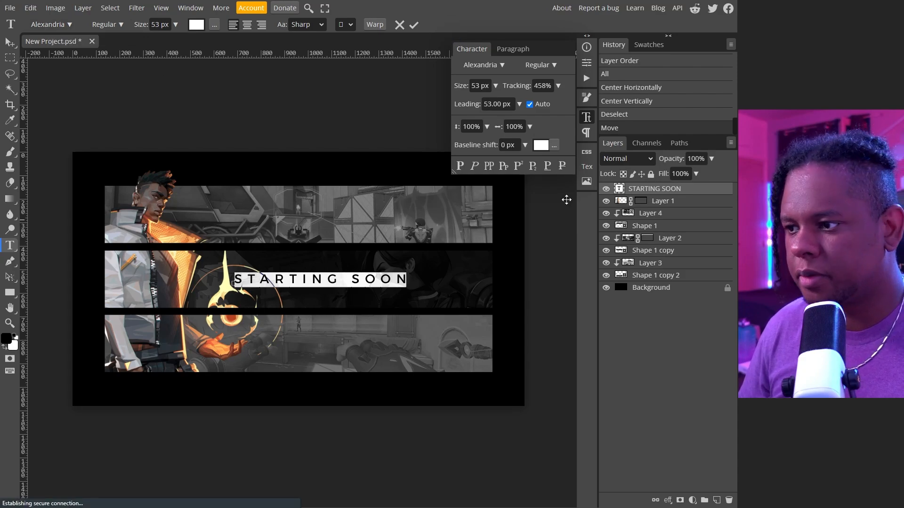
pyautogui.click(657, 200)
pyautogui.click(645, 189)
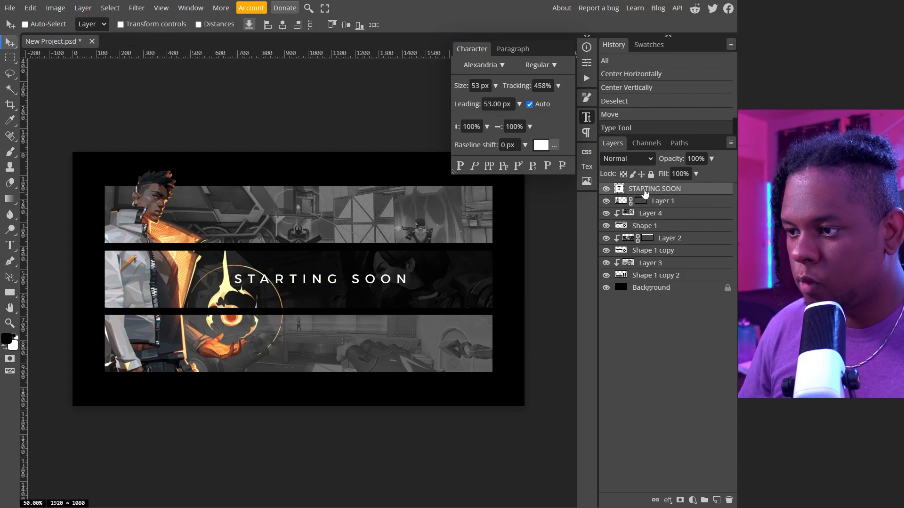
# Step: Add a Linear Burn drop shadow to the STARTING SOON text with 11% opacity, a 174° angle and 8 px distance
pyautogui.click(671, 501)
pyautogui.click(666, 468)
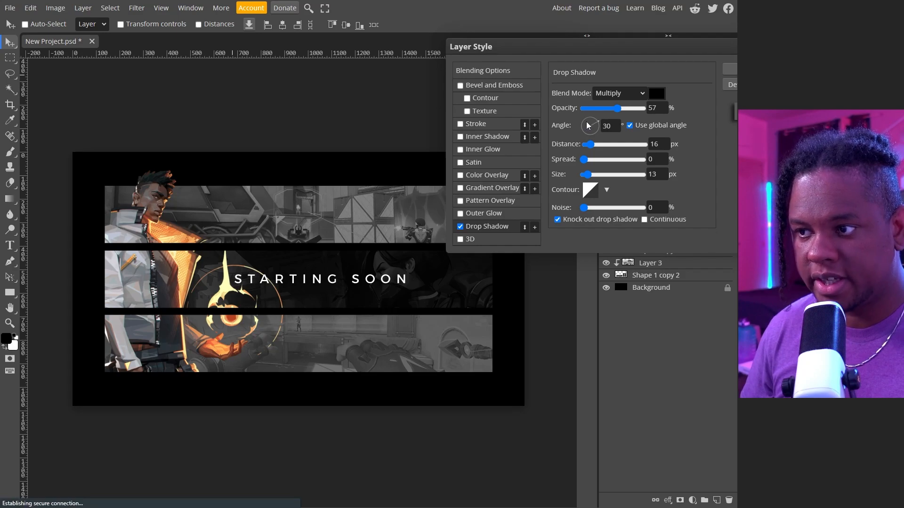
pyautogui.moveTo(583, 125); pyautogui.dragTo(580, 127)
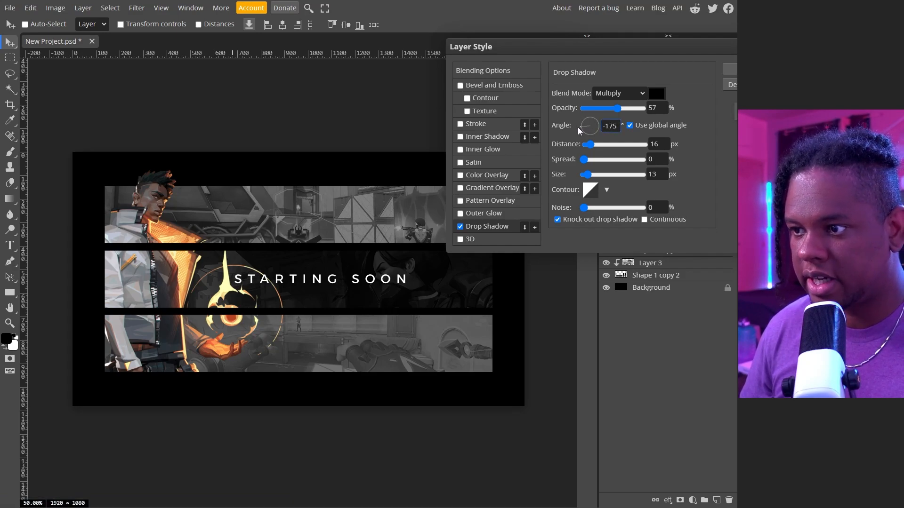
pyautogui.moveTo(617, 109); pyautogui.dragTo(666, 108)
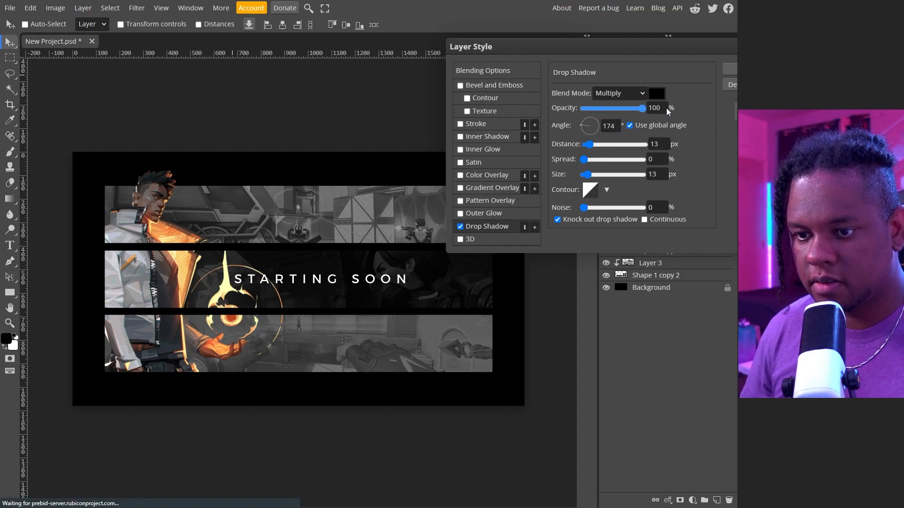
pyautogui.click(623, 93)
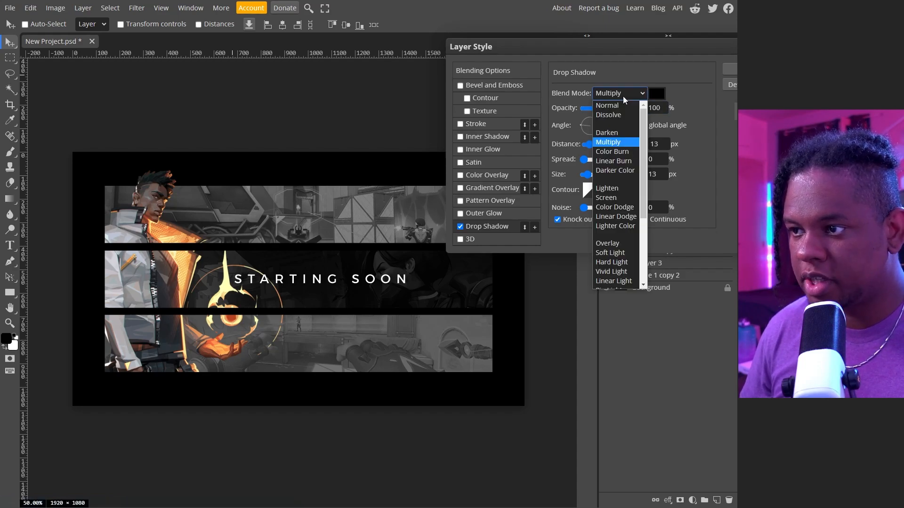
pyautogui.click(620, 163)
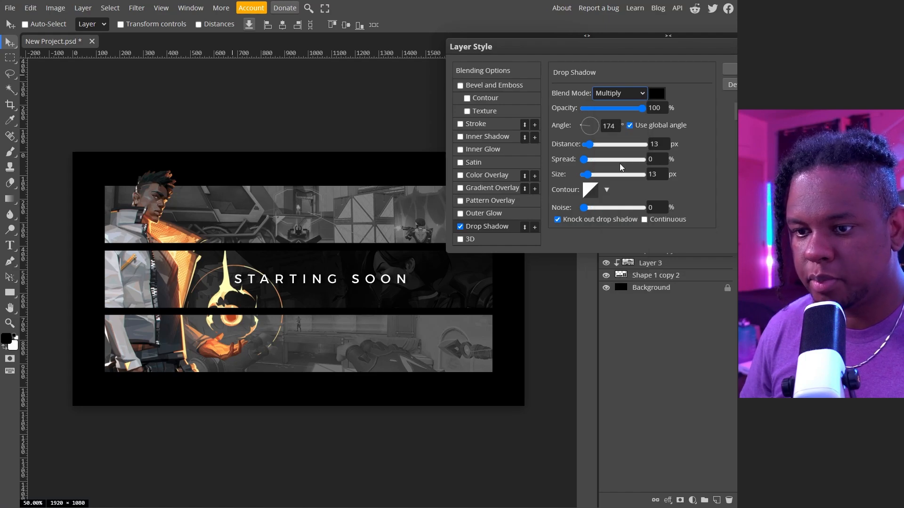
pyautogui.moveTo(644, 108); pyautogui.dragTo(589, 111)
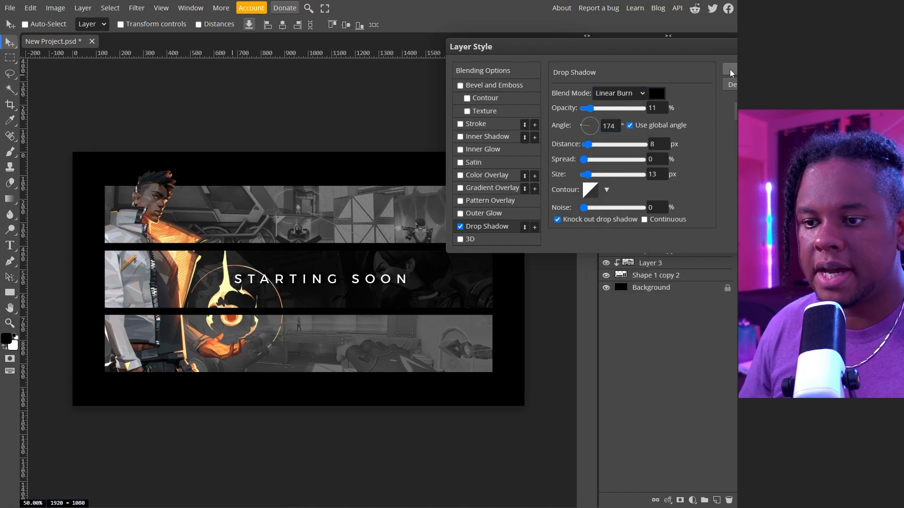
pyautogui.click(731, 72)
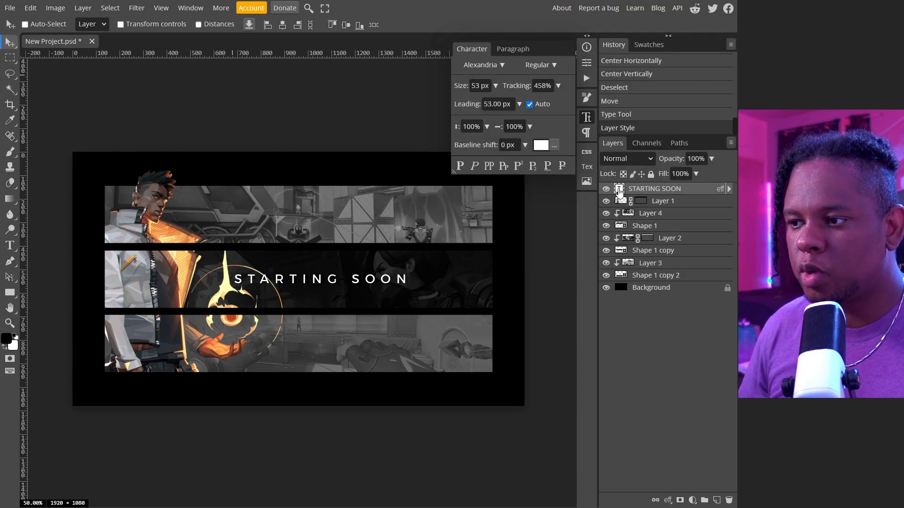
# Step: Color only the word SOON light orange, sampled from the lining of the character's jacket
pyautogui.doubleClick(619, 191)
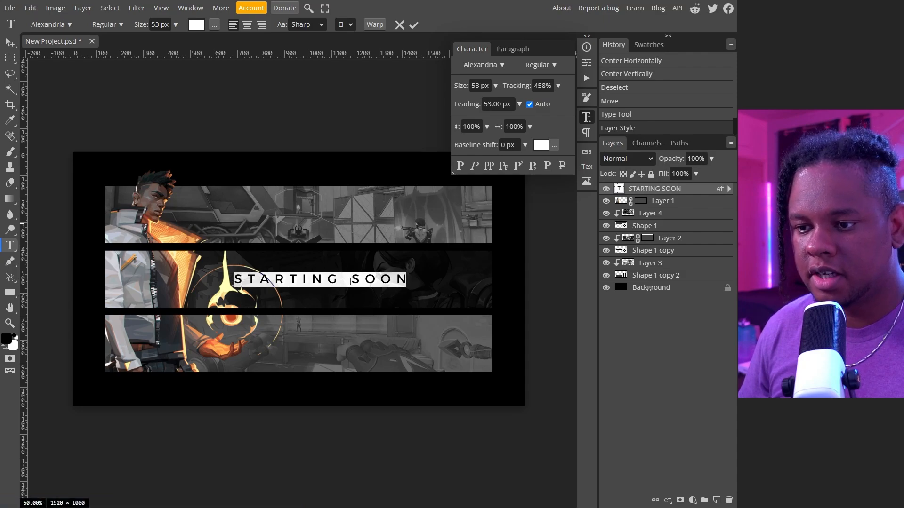
pyautogui.moveTo(351, 281); pyautogui.dragTo(414, 282)
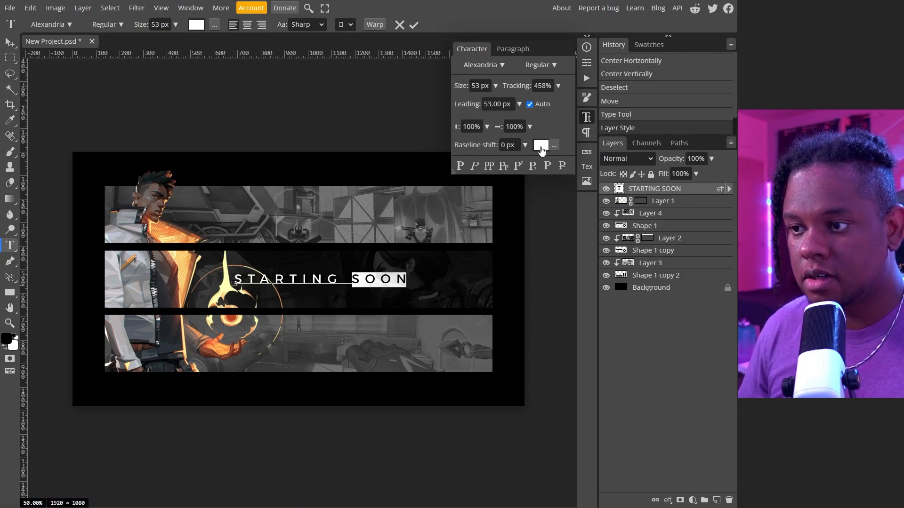
pyautogui.click(540, 146)
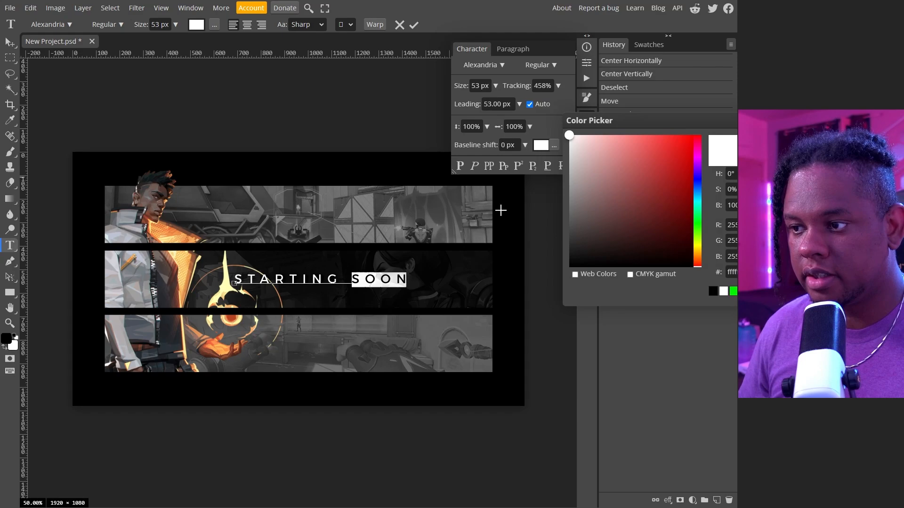
pyautogui.click(183, 261)
pyautogui.click(187, 269)
pyautogui.click(173, 233)
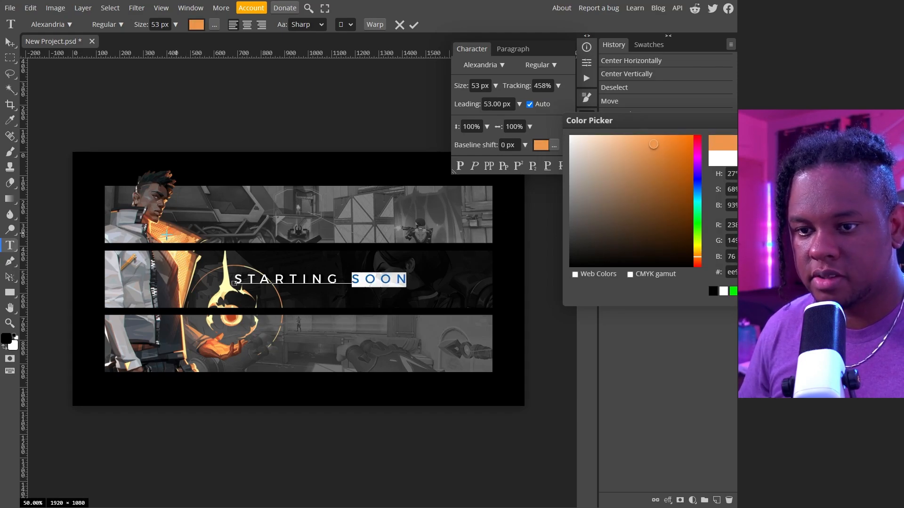
pyautogui.click(170, 237)
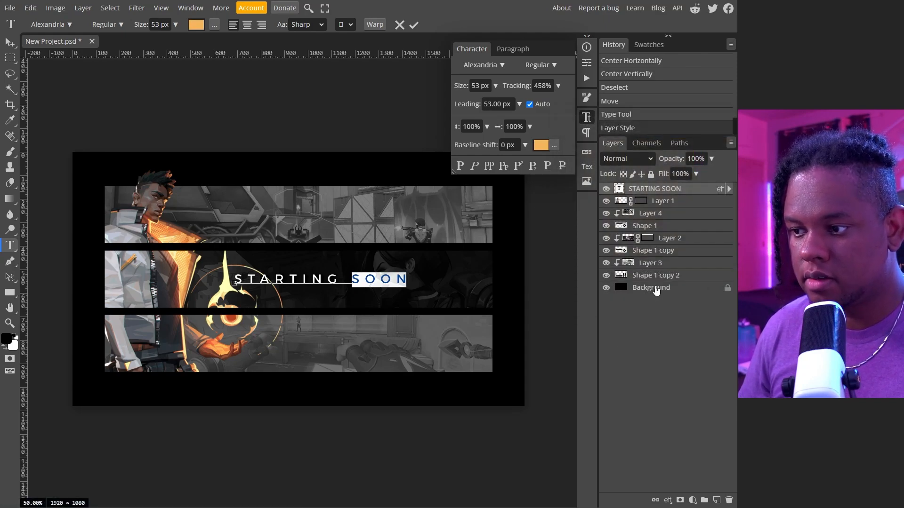
pyautogui.click(655, 288)
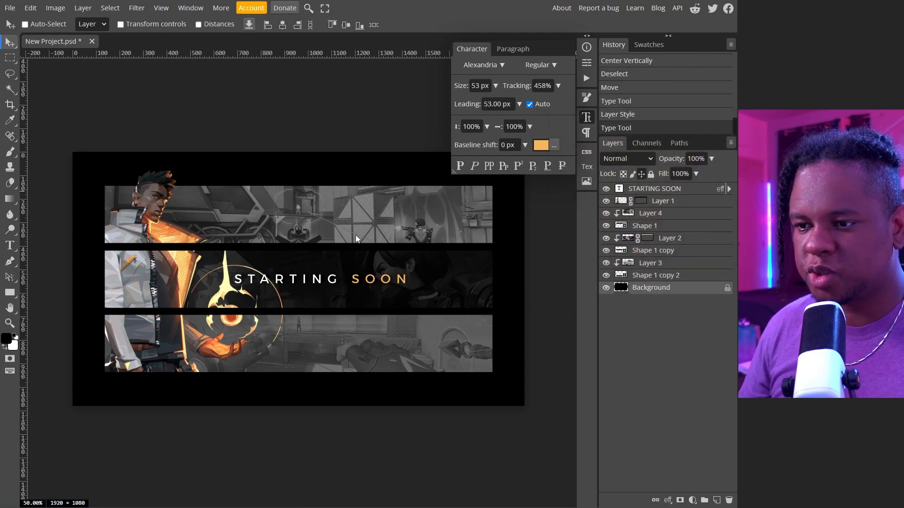
# Step: Select the Shape 1 and Shape 1 copy 2 rectangle layers together
pyautogui.click(653, 278)
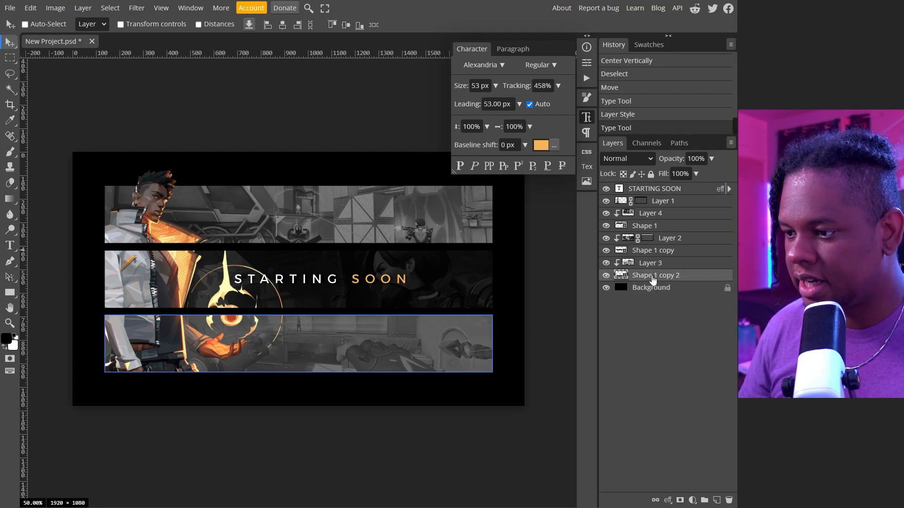
pyautogui.press('ctrl')
pyautogui.keyDown('ctrl'); pyautogui.click(663, 229); pyautogui.keyUp('ctrl')
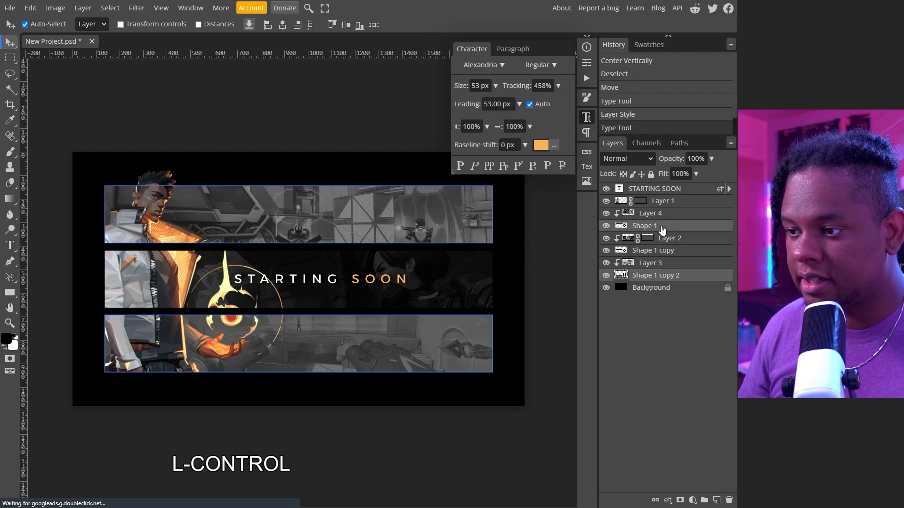
pyautogui.doubleClick(621, 228)
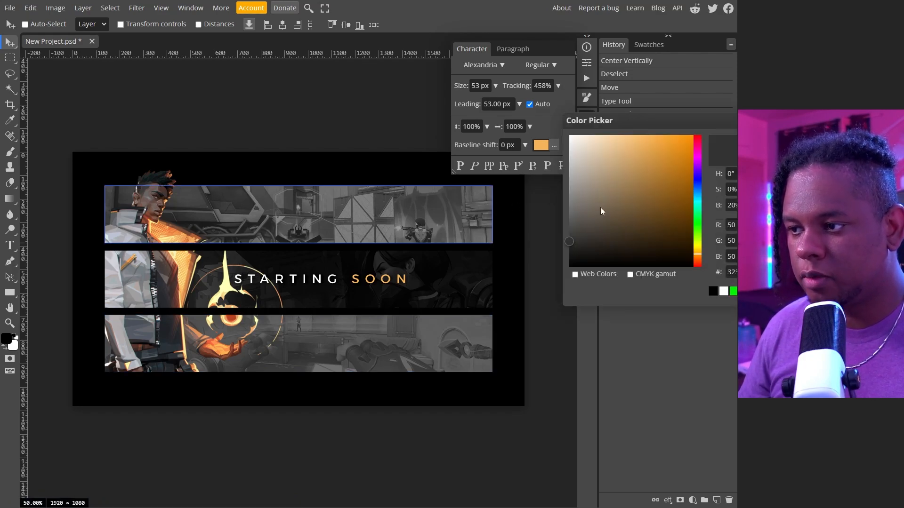
pyautogui.moveTo(630, 122); pyautogui.dragTo(608, 287)
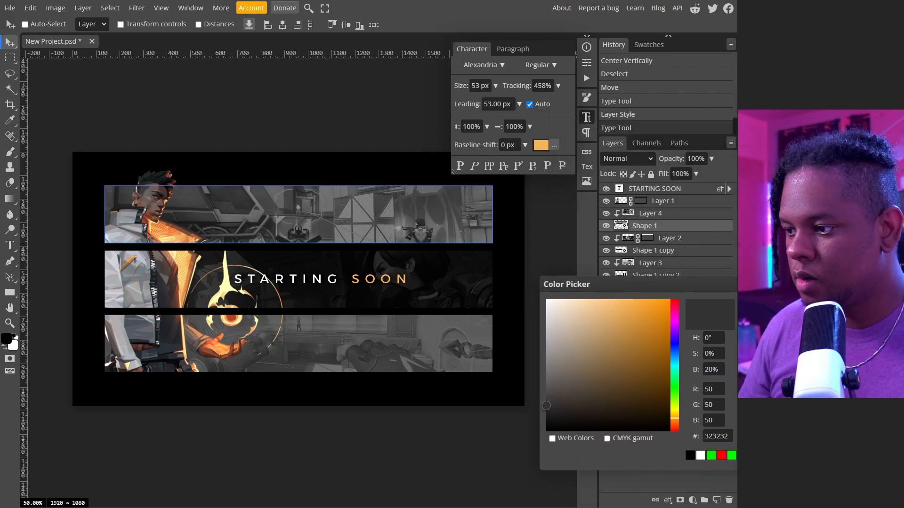
pyautogui.press('Escape')
pyautogui.keyDown('ctrl'); pyautogui.click(655, 277); pyautogui.keyUp('ctrl')
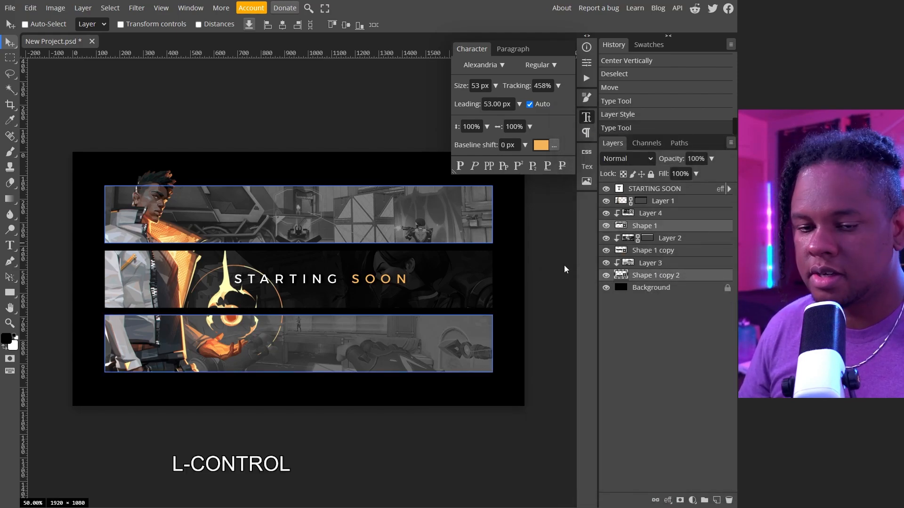
# Step: Set the fill of both selected rectangles to the darker gray #1b1b1b
pyautogui.click(10, 294)
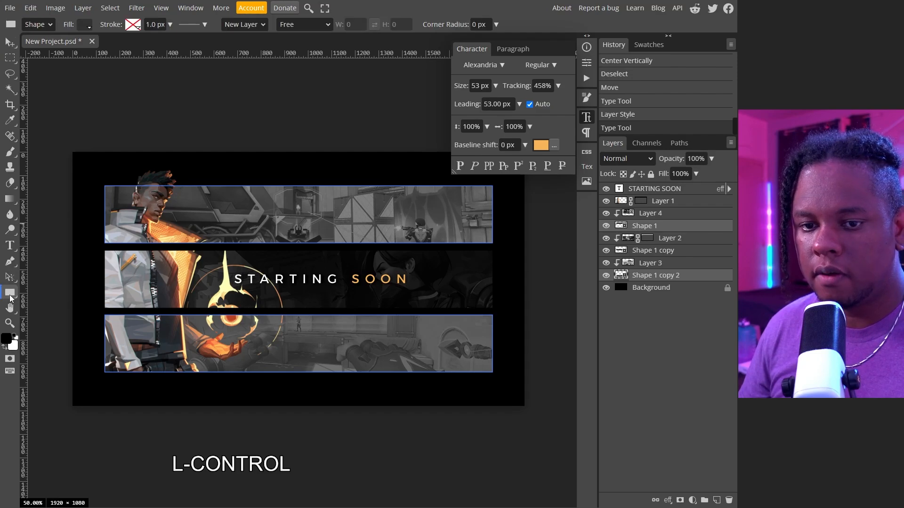
pyautogui.click(85, 25)
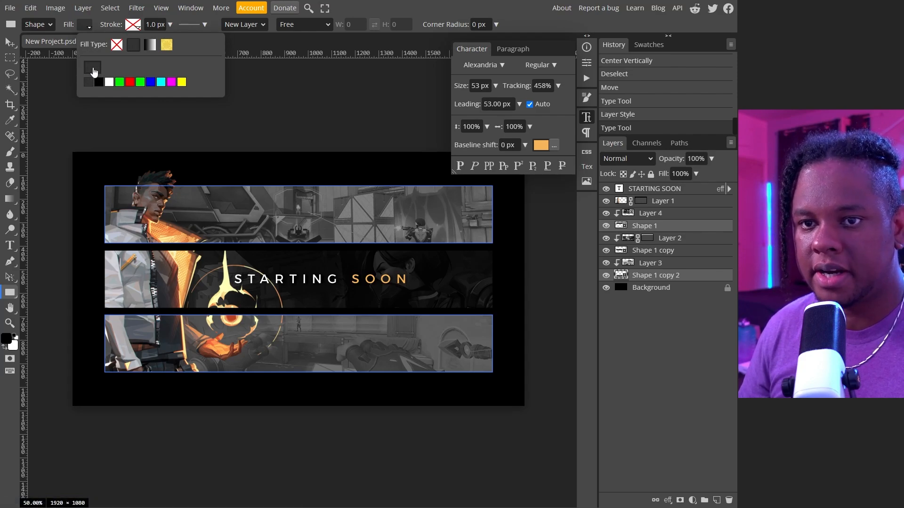
pyautogui.click(93, 67)
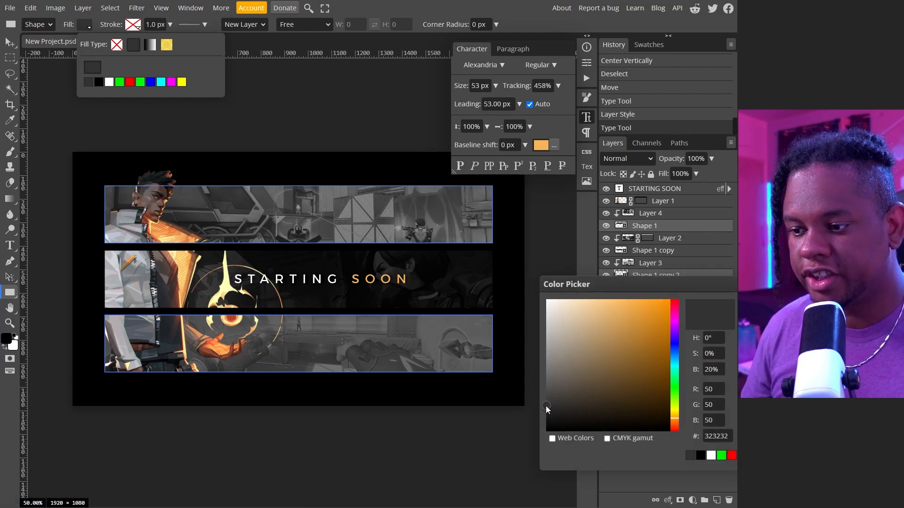
pyautogui.click(546, 408)
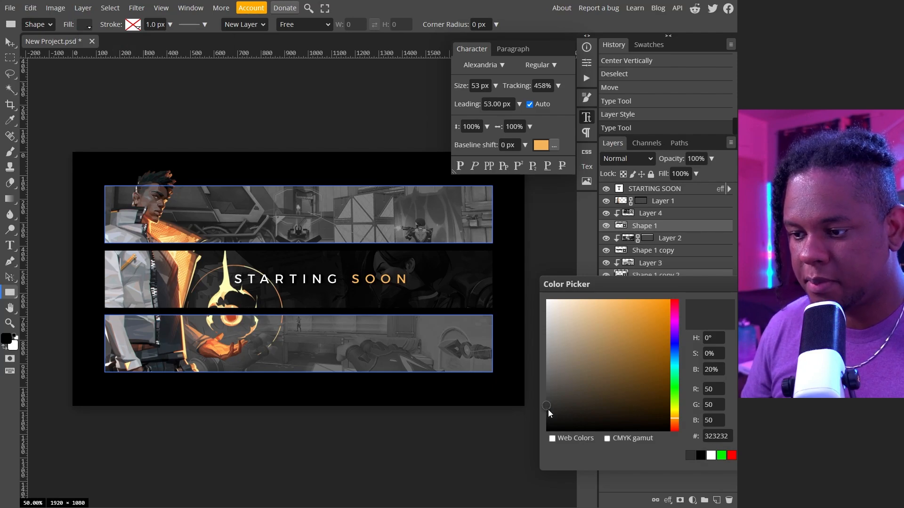
pyautogui.moveTo(548, 409); pyautogui.dragTo(550, 414)
pyautogui.click(549, 412)
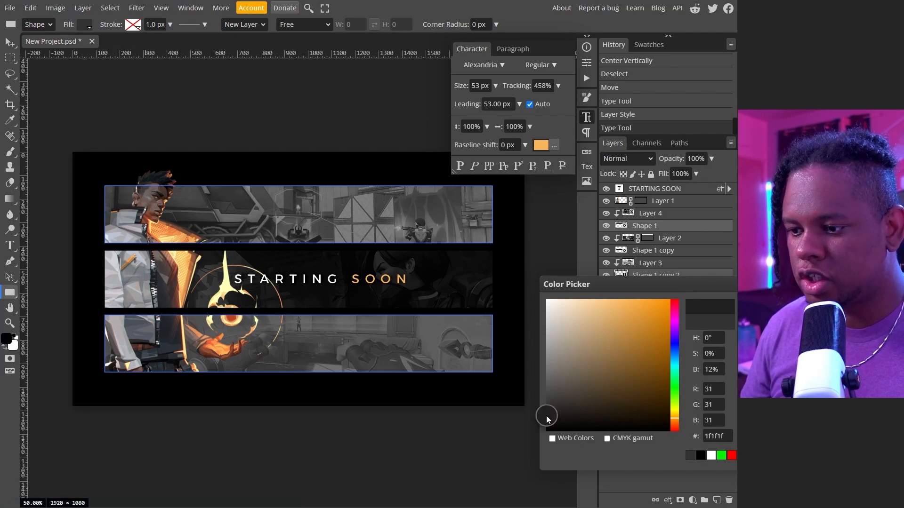
pyautogui.moveTo(547, 417); pyautogui.dragTo(547, 417)
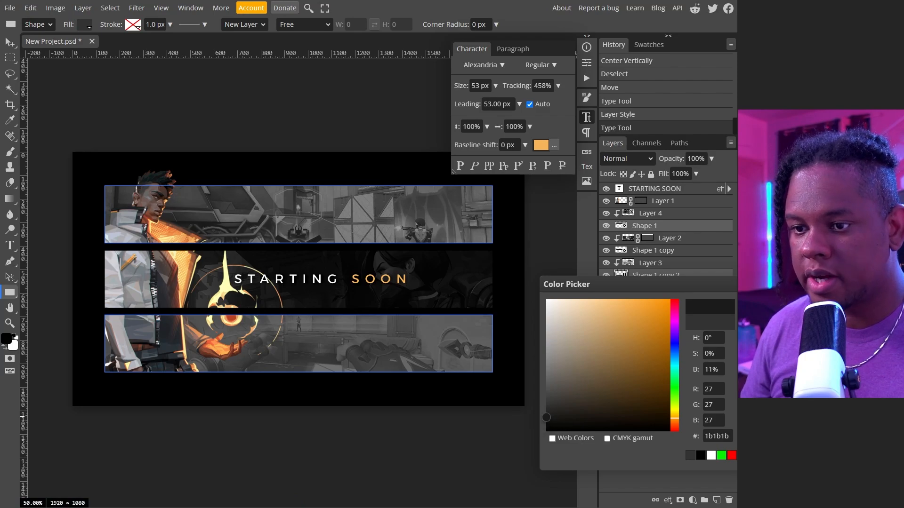
pyautogui.press('Return')
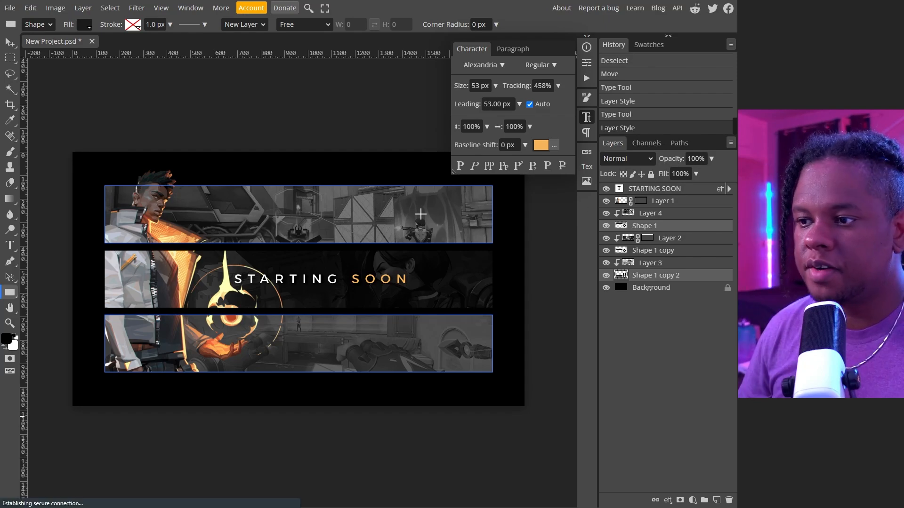
# Step: Rename Layer 1 to Character
pyautogui.doubleClick(666, 203)
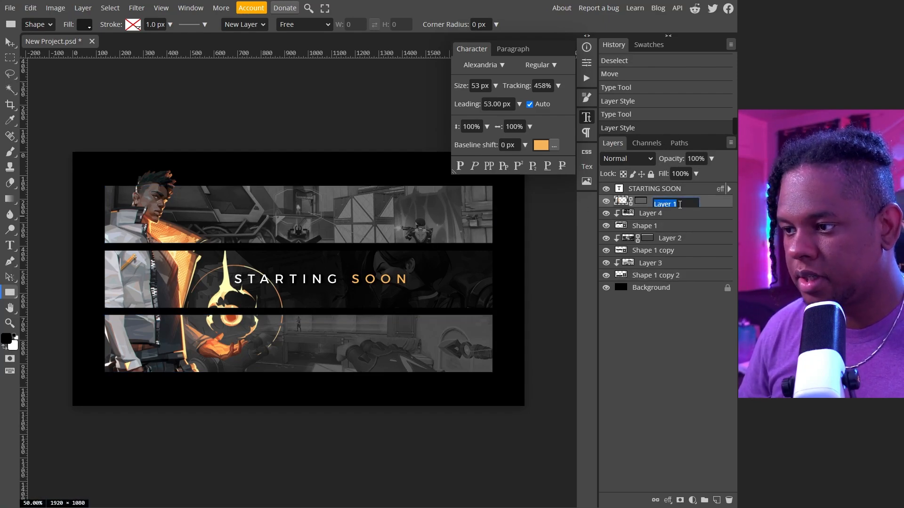
pyautogui.write('Ch')
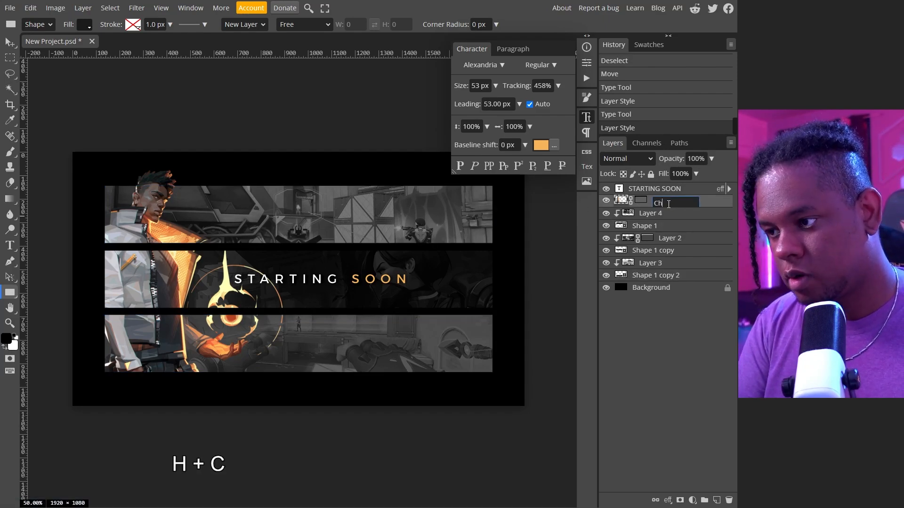
pyautogui.write('aracter')
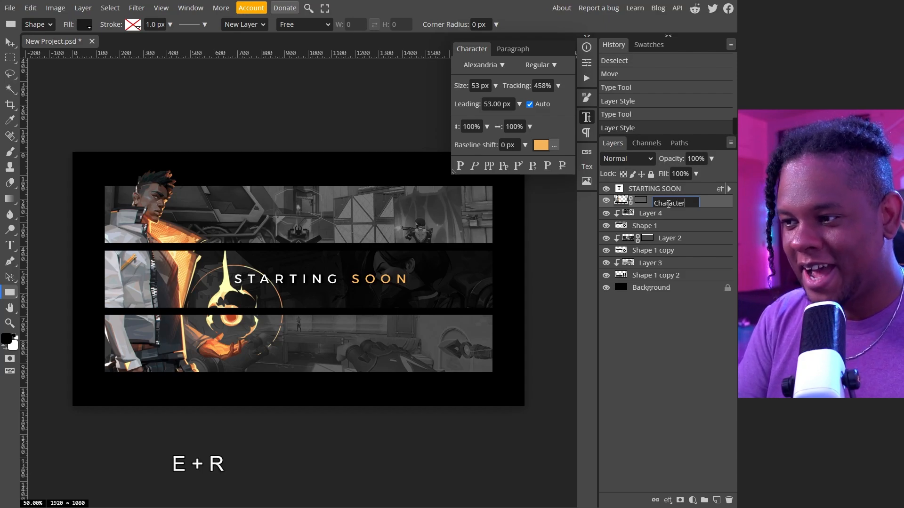
pyautogui.press('Return')
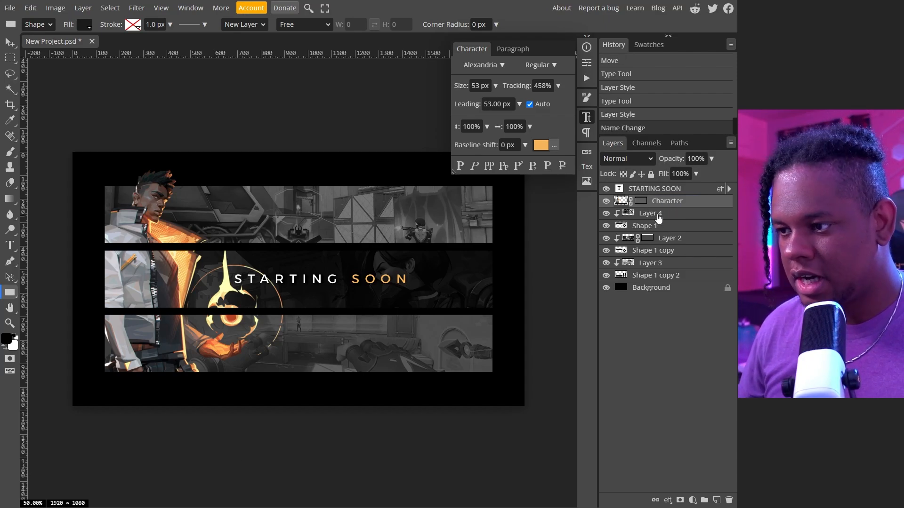
# Step: Add a new empty layer directly above Layer 4 and set the Brush tool's size to 1000 px
pyautogui.click(658, 217)
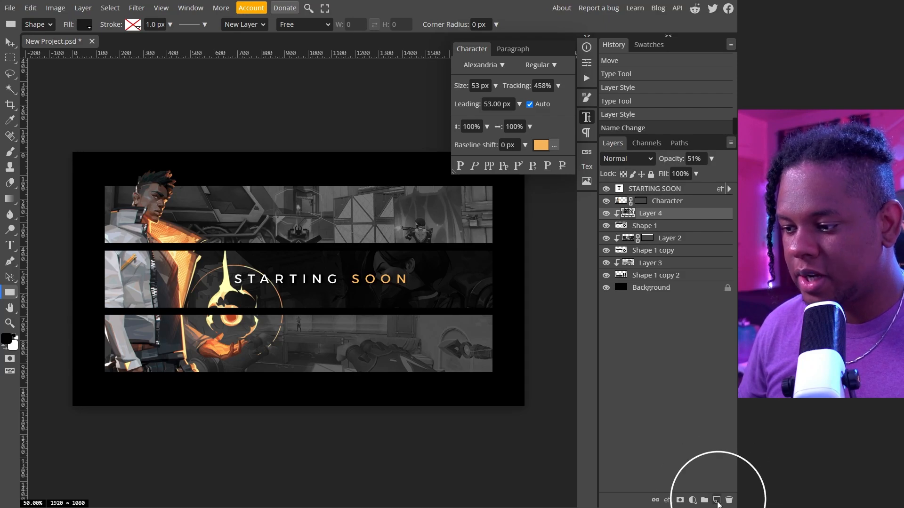
pyautogui.click(716, 500)
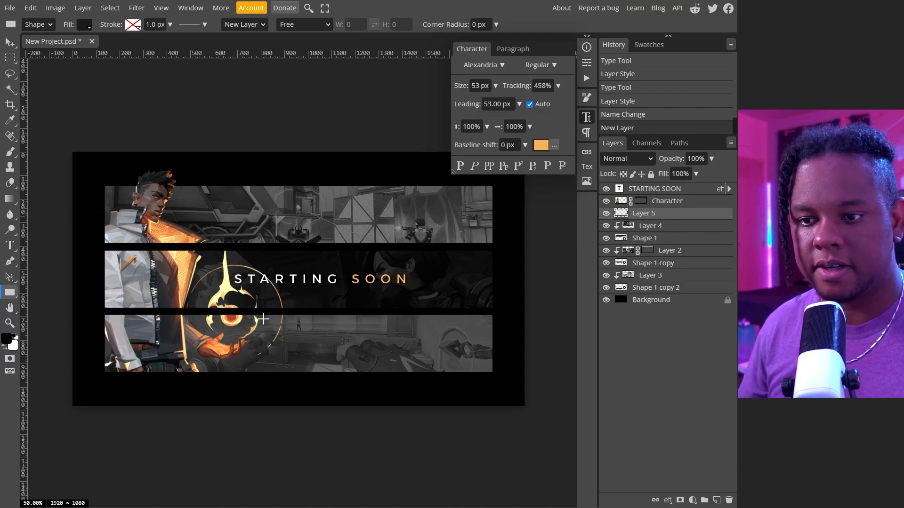
pyautogui.press('b')
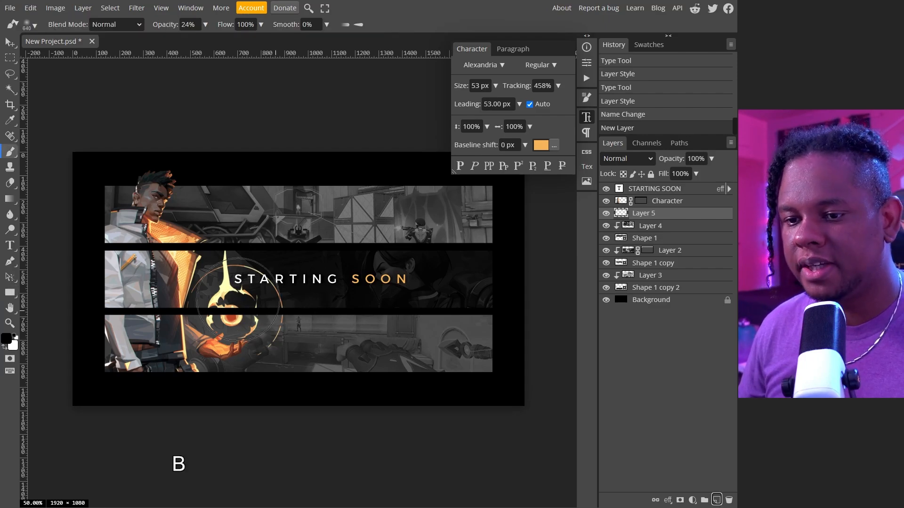
pyautogui.rightClick(397, 311)
pyautogui.moveTo(397, 312); pyautogui.dragTo(409, 312)
pyautogui.click(44, 165)
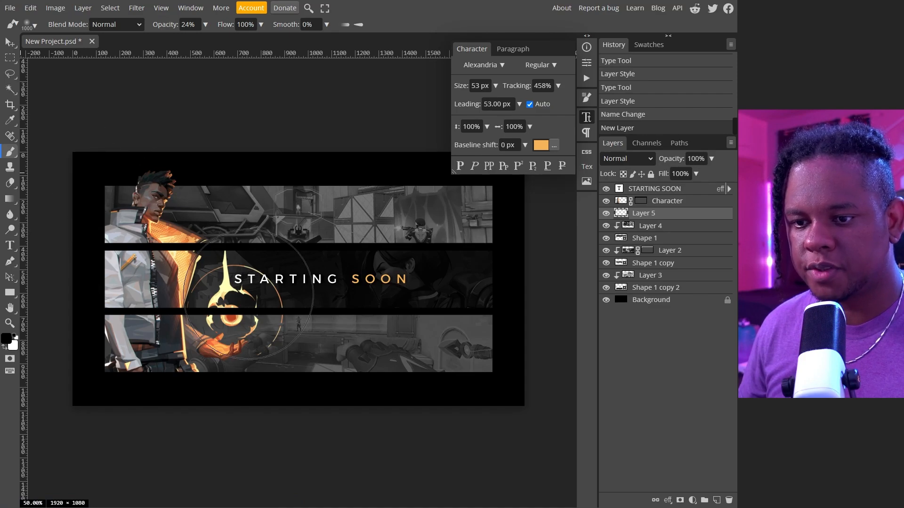
# Step: Paint a soft glow behind the character and the glowing orb at 16% brush opacity, using orange sampled from the jacket lining
pyautogui.keyDown('alt'); pyautogui.click(187, 268); pyautogui.keyUp('alt')
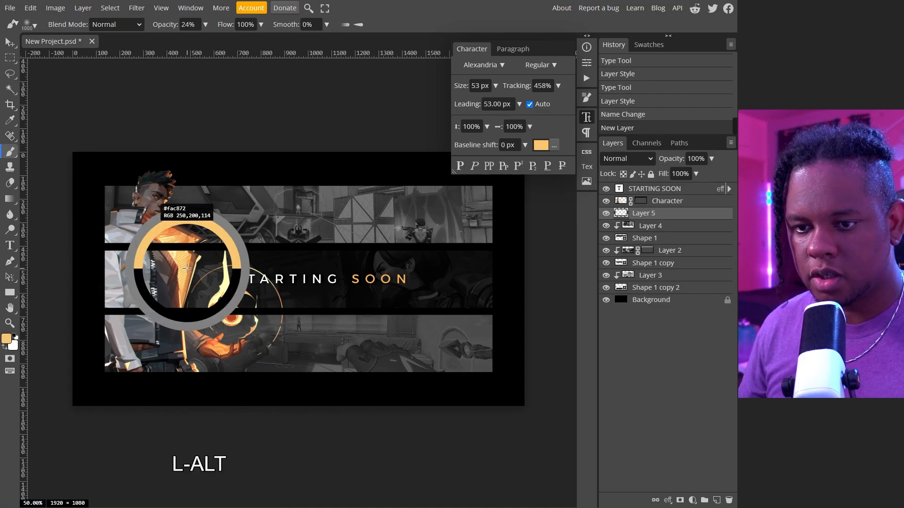
pyautogui.keyDown('alt'); pyautogui.click(173, 232); pyautogui.keyUp('alt')
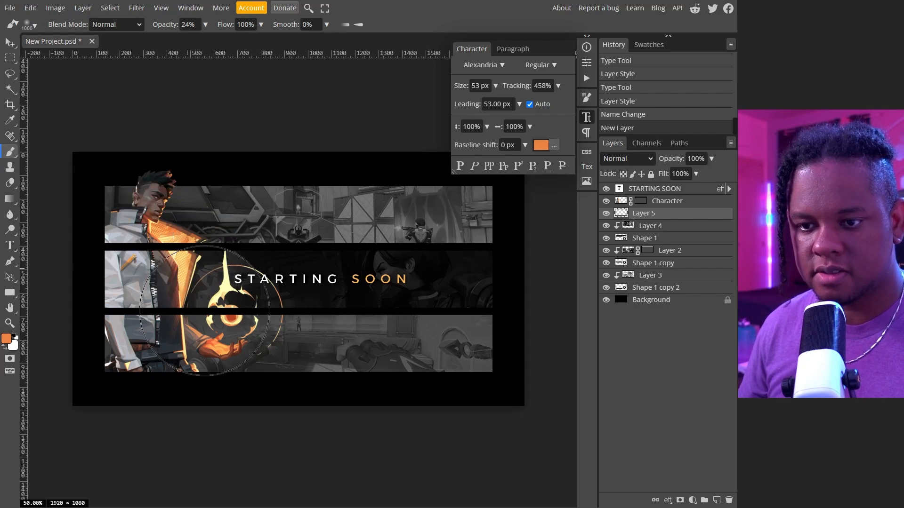
pyautogui.click(198, 29)
pyautogui.moveTo(168, 40); pyautogui.dragTo(161, 40)
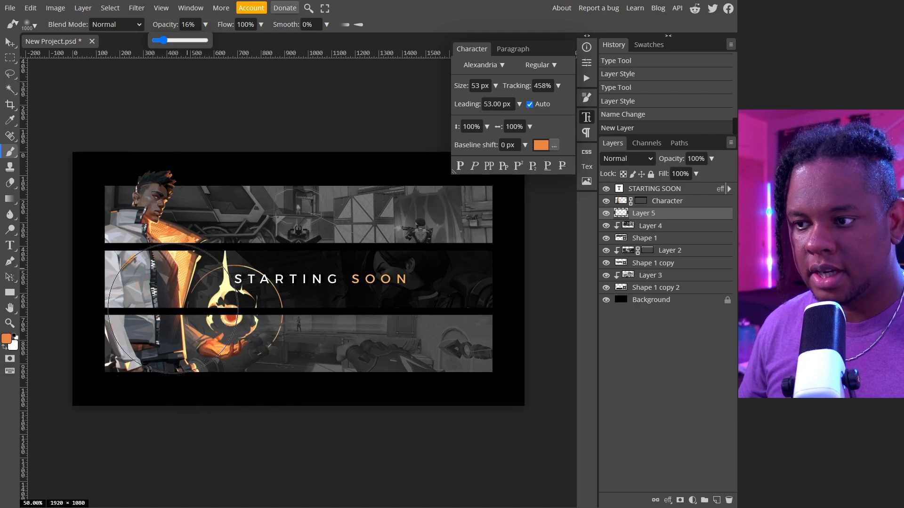
pyautogui.click(153, 309)
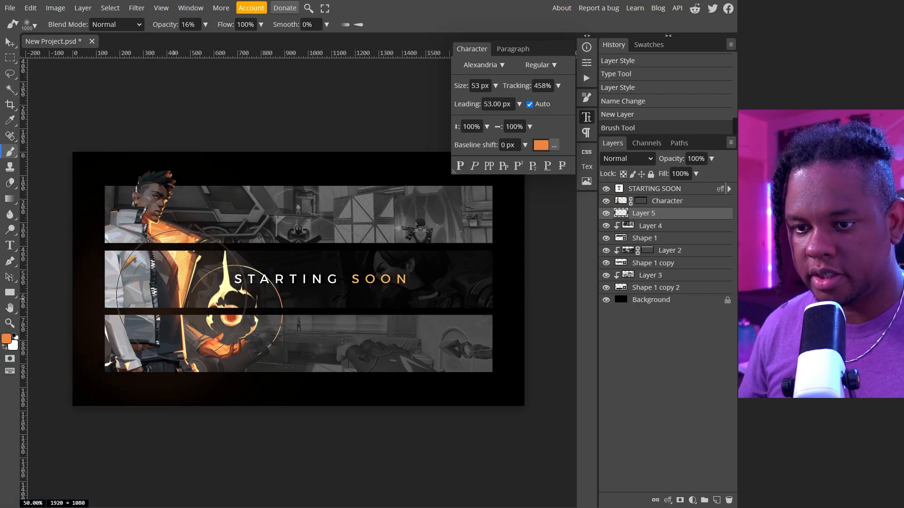
pyautogui.moveTo(176, 290); pyautogui.dragTo(214, 296)
pyautogui.click(215, 297)
pyautogui.click(221, 303)
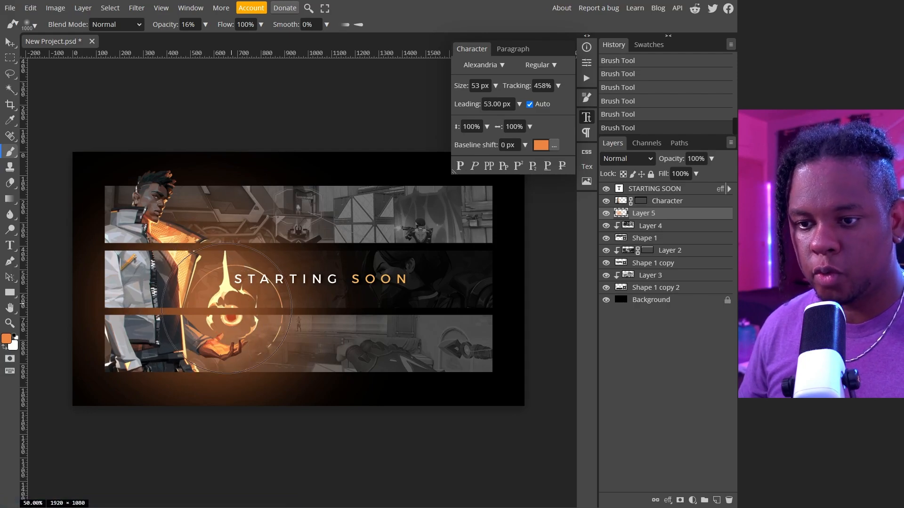
pyautogui.click(222, 296)
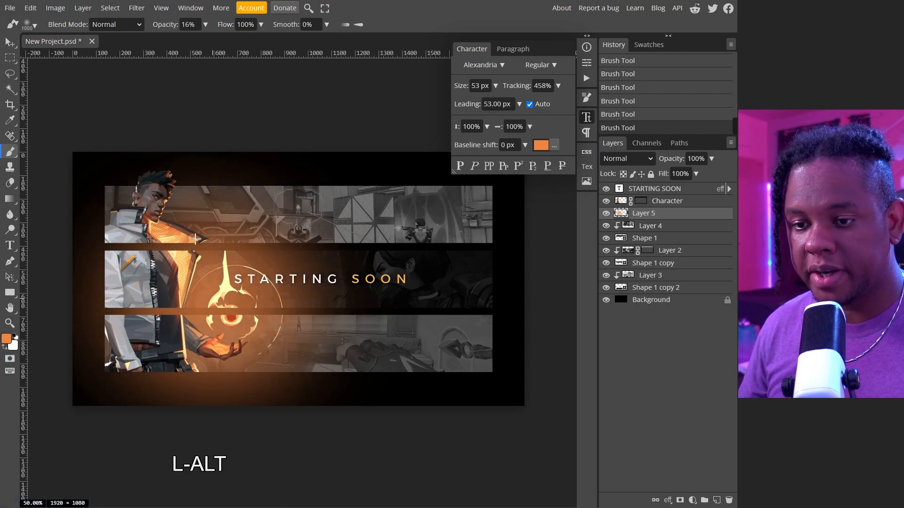
# Step: Brighten the glow's center around the orb with a smaller brush in pale yellow sampled from the orb's flame
pyautogui.keyDown('alt'); pyautogui.click(226, 285); pyautogui.keyUp('alt')
pyautogui.hotkey('ctrl', 'z')
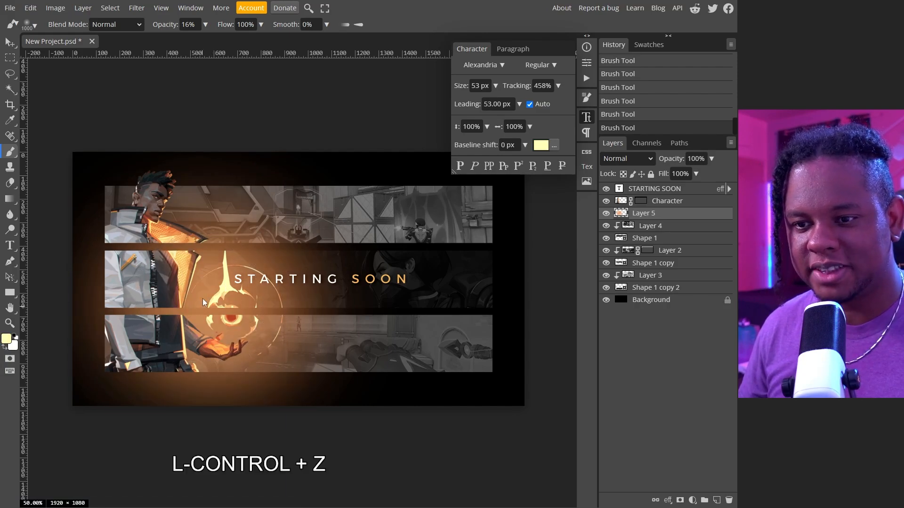
pyautogui.rightClick(255, 265)
pyautogui.moveTo(395, 284); pyautogui.dragTo(383, 289)
pyautogui.click(231, 315)
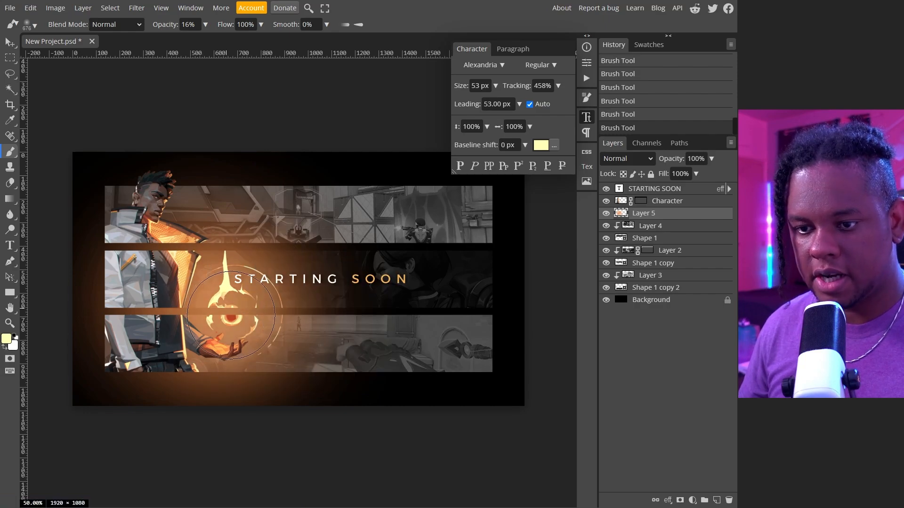
pyautogui.click(232, 307)
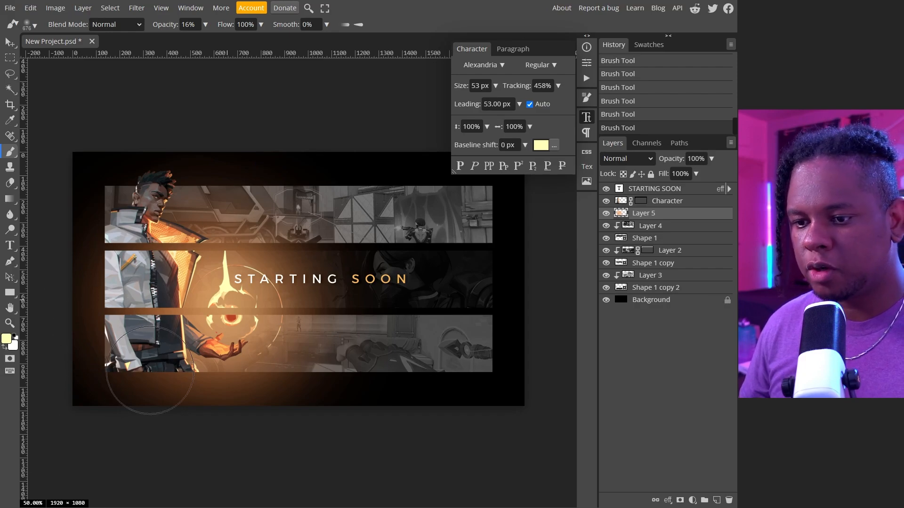
# Step: Apply a 97 px Gaussian Blur to the Layer 5 glow and place a duplicate of it just above the Background
pyautogui.click(134, 8)
pyautogui.moveTo(179, 137)
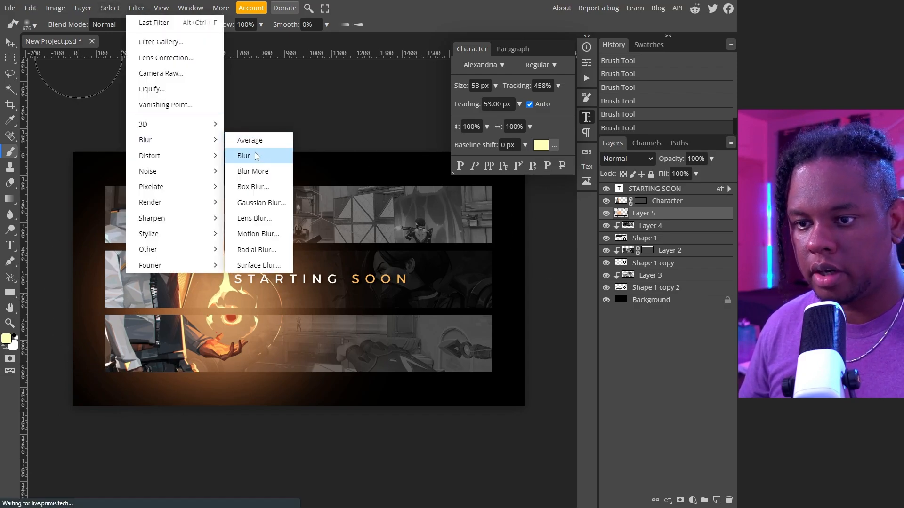
pyautogui.click(262, 203)
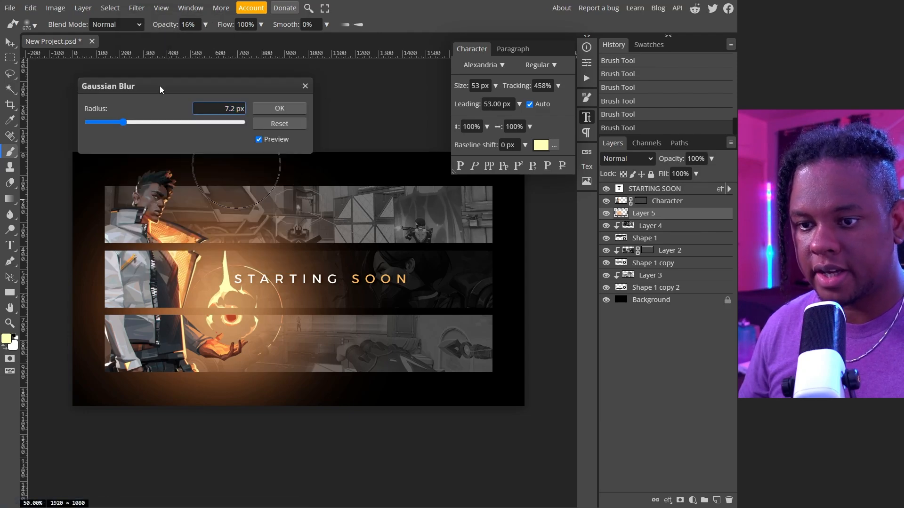
pyautogui.moveTo(159, 86); pyautogui.dragTo(357, 83)
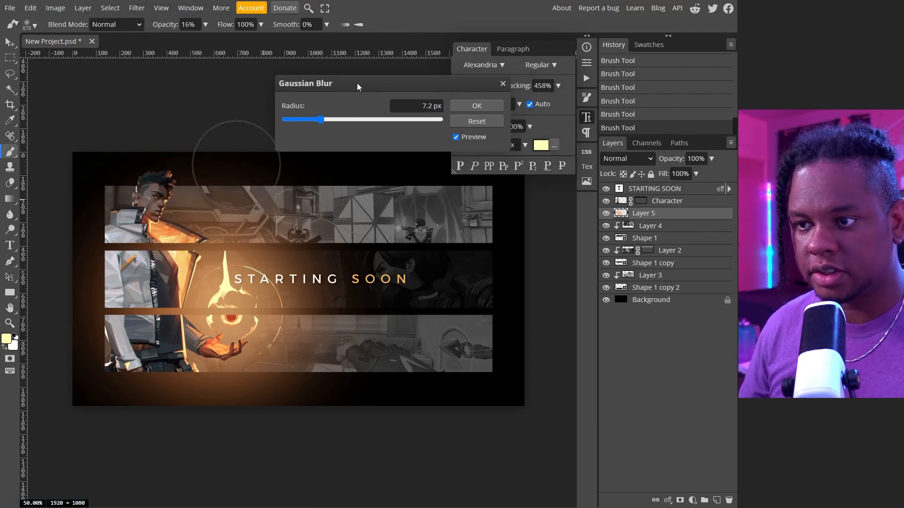
pyautogui.click(457, 138)
pyautogui.moveTo(321, 120); pyautogui.dragTo(377, 120)
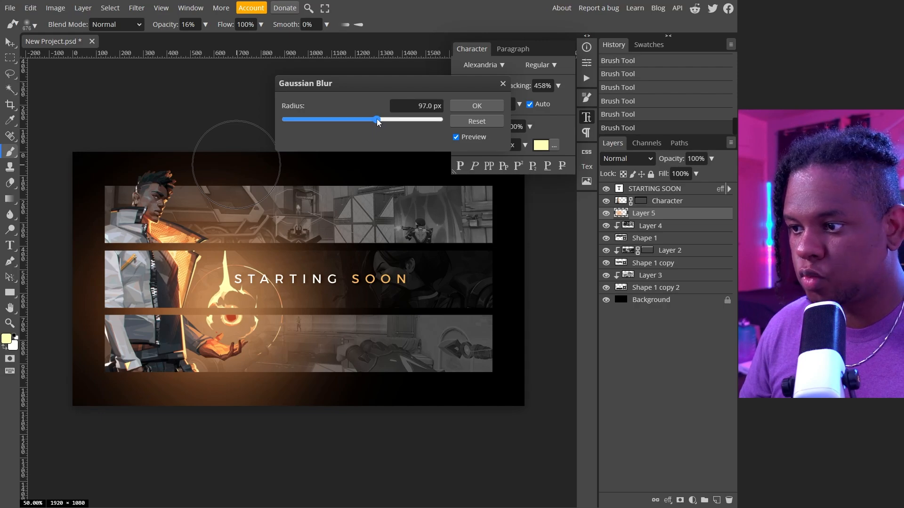
pyautogui.press('Return')
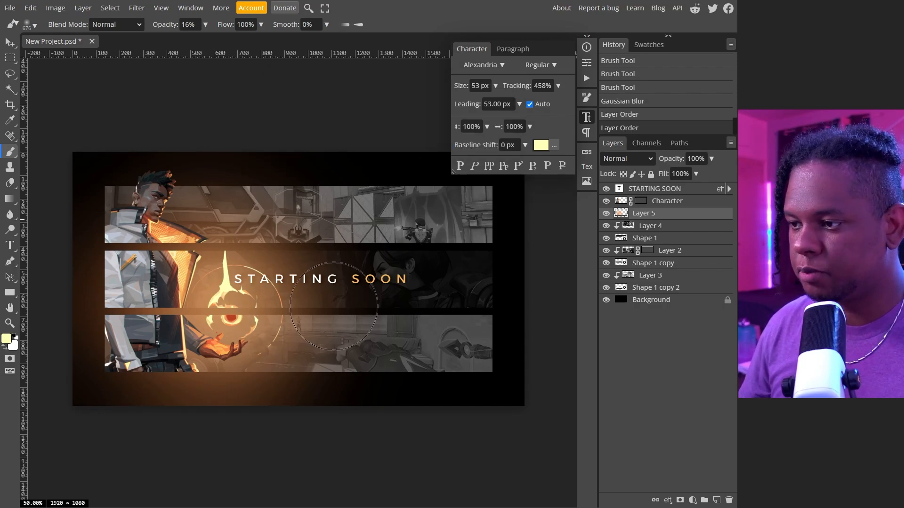
pyautogui.moveTo(660, 215); pyautogui.dragTo(651, 295)
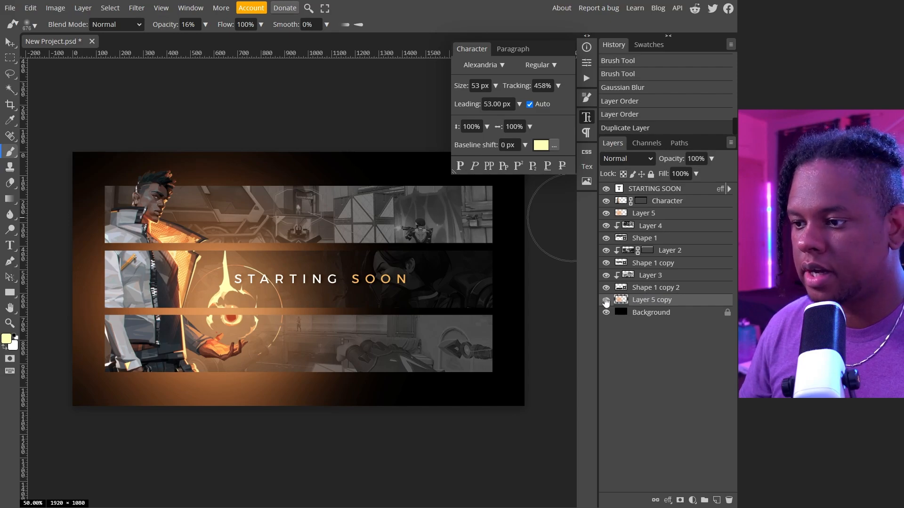
# Step: Set the blend mode of the upper glow layer, Layer 5, to Color Dodge and its opacity to 83%
pyautogui.click(647, 216)
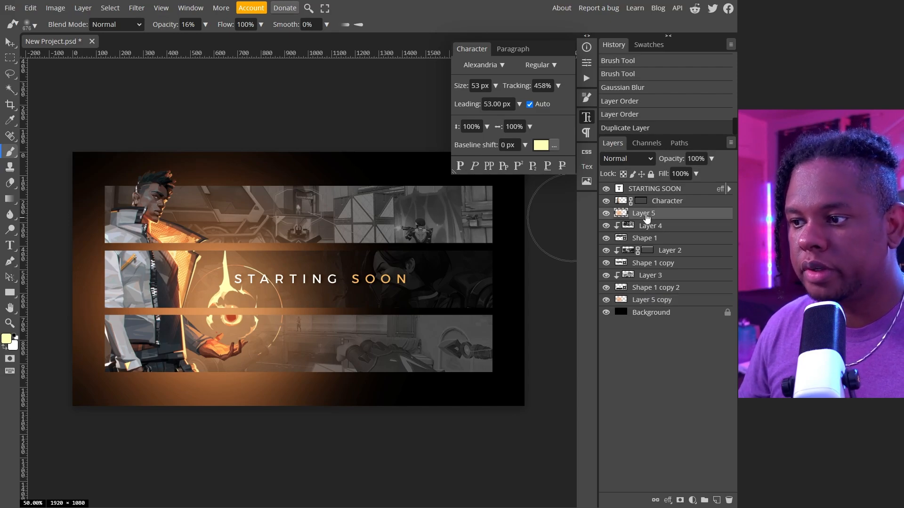
pyautogui.click(649, 162)
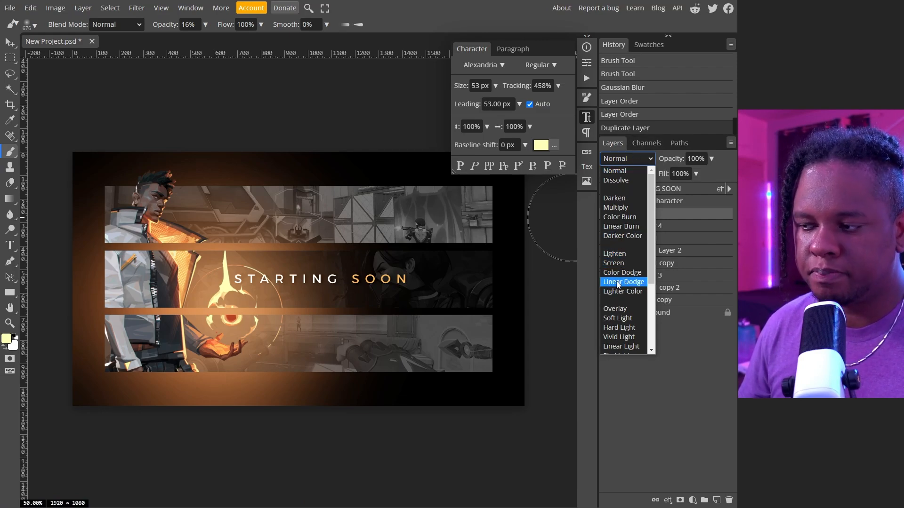
pyautogui.click(617, 257)
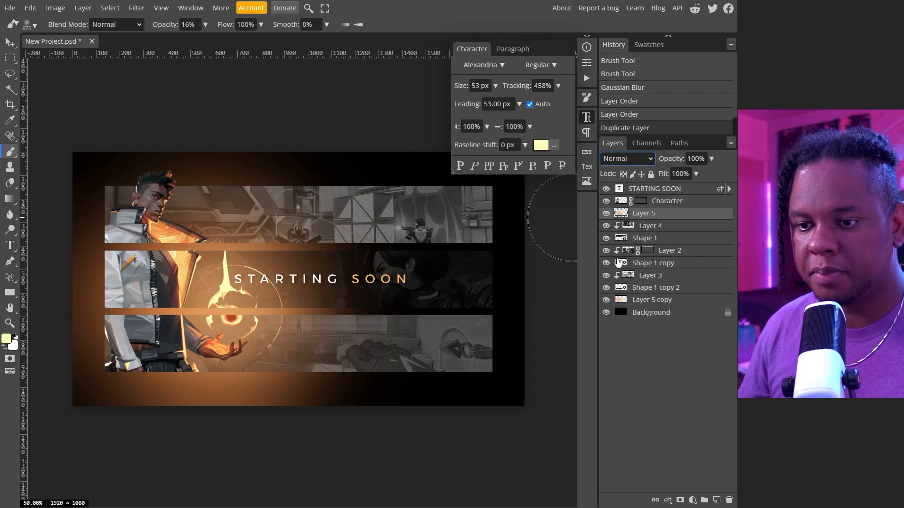
pyautogui.click(627, 159)
pyautogui.click(627, 263)
pyautogui.click(627, 159)
pyautogui.click(632, 275)
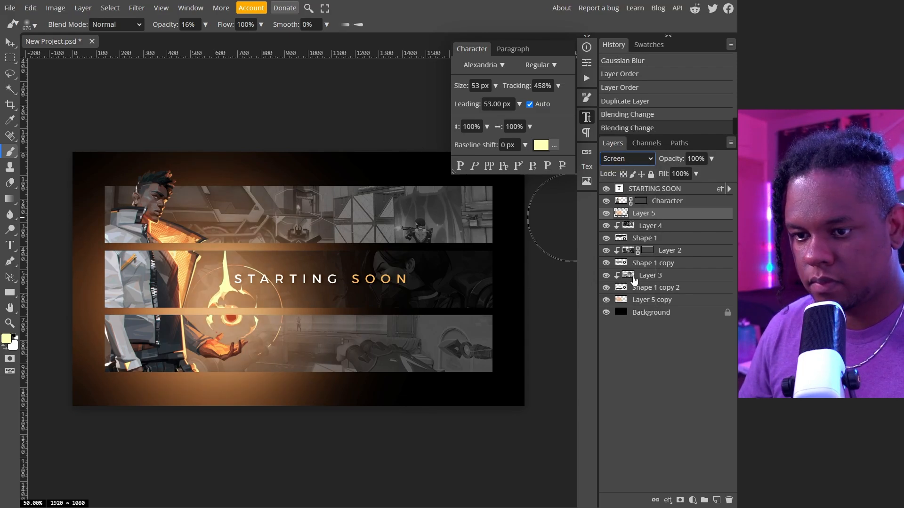
pyautogui.click(627, 158)
pyautogui.click(634, 283)
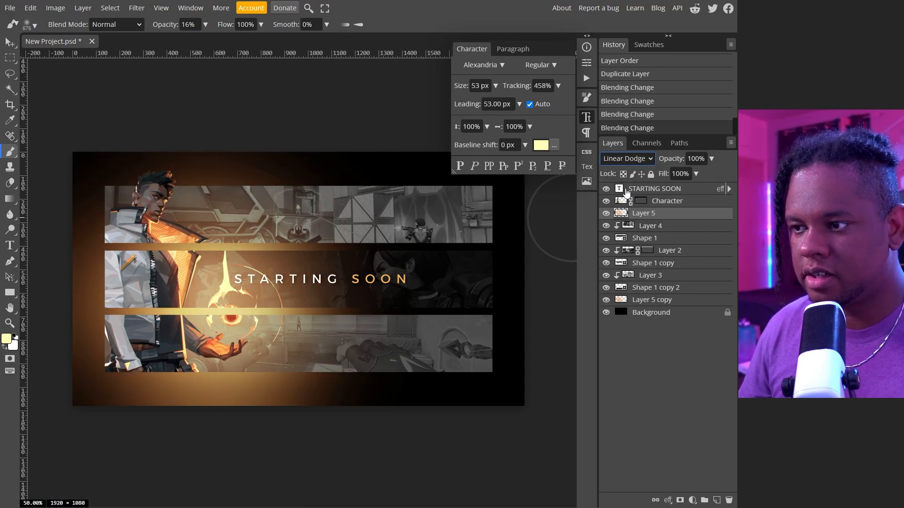
pyautogui.click(626, 159)
pyautogui.click(624, 291)
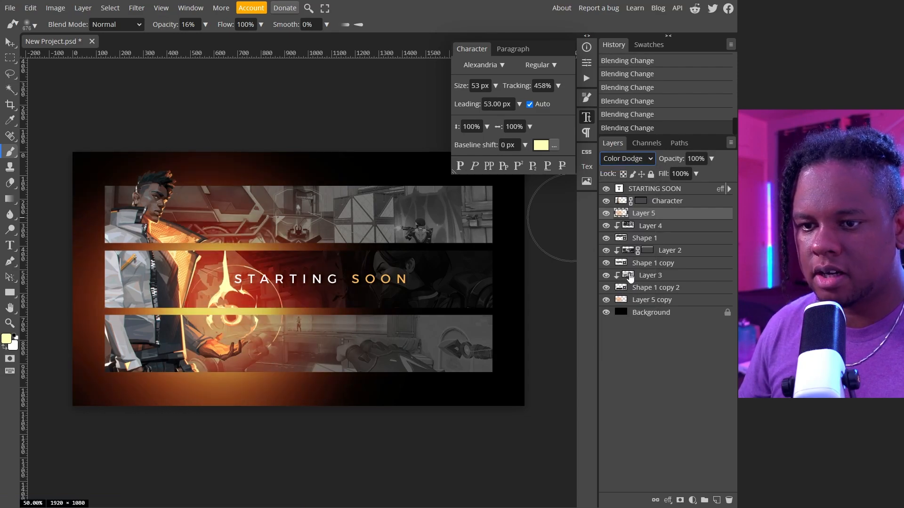
pyautogui.click(712, 159)
pyautogui.moveTo(712, 174); pyautogui.dragTo(702, 175)
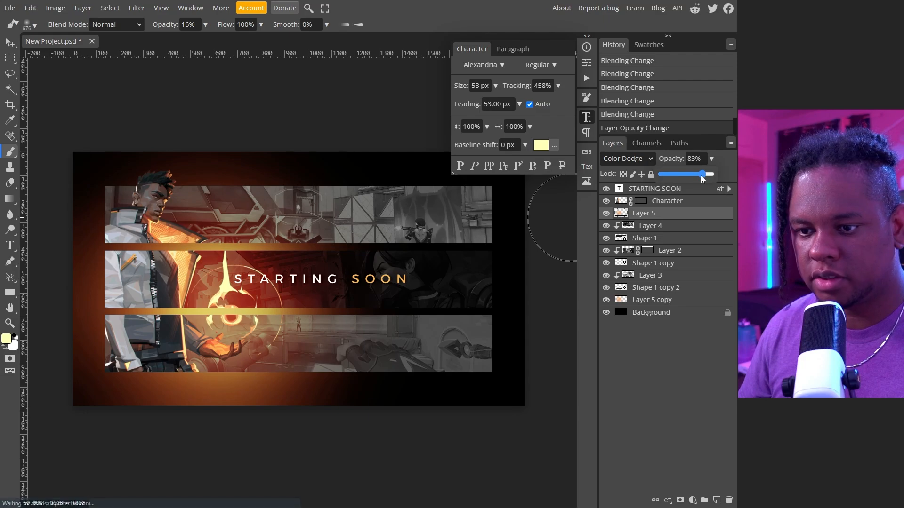
# Step: Try adjusting the opacity of Layer 5 copy and return it to 100%
pyautogui.click(611, 303)
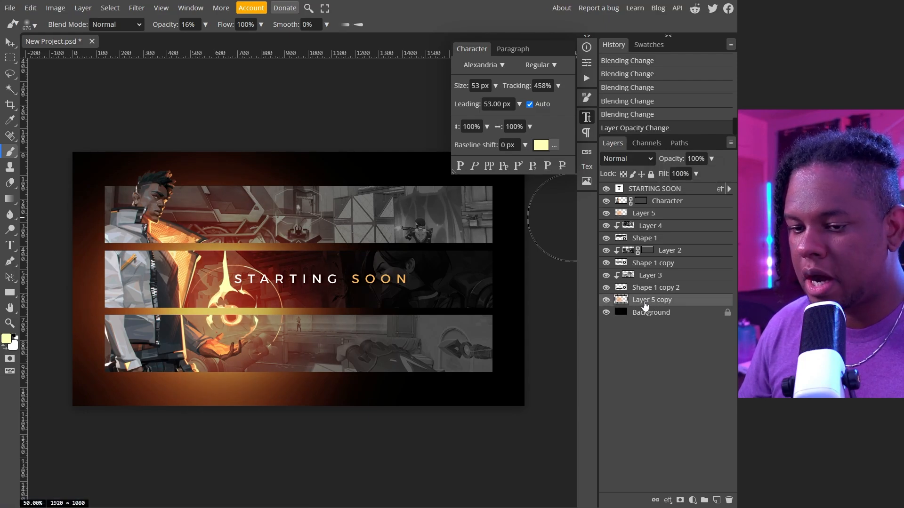
pyautogui.click(710, 160)
pyautogui.moveTo(712, 175)
pyautogui.mouseDown()
pyautogui.moveTo(690, 176)
pyautogui.moveTo(717, 176)
pyautogui.mouseUp()
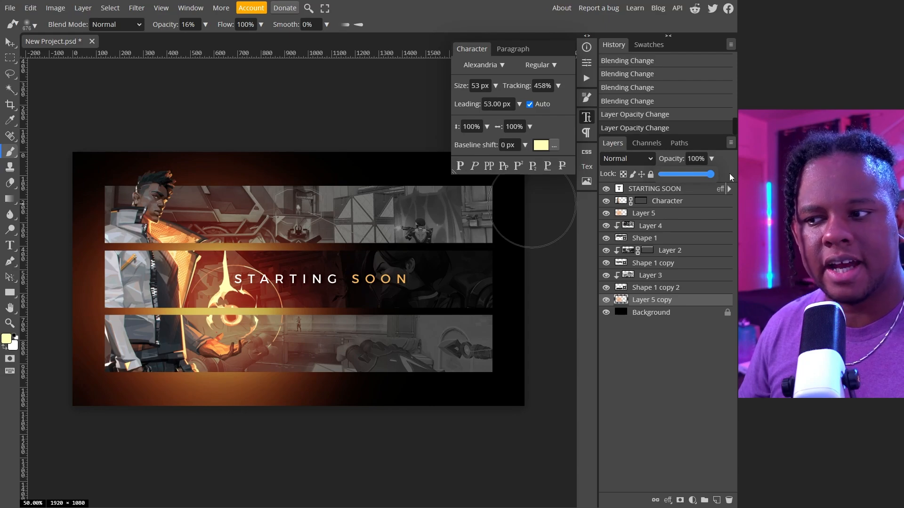
# Step: Group the three rectangle shapes with their clipped images into a folder named Rectangles
pyautogui.click(657, 288)
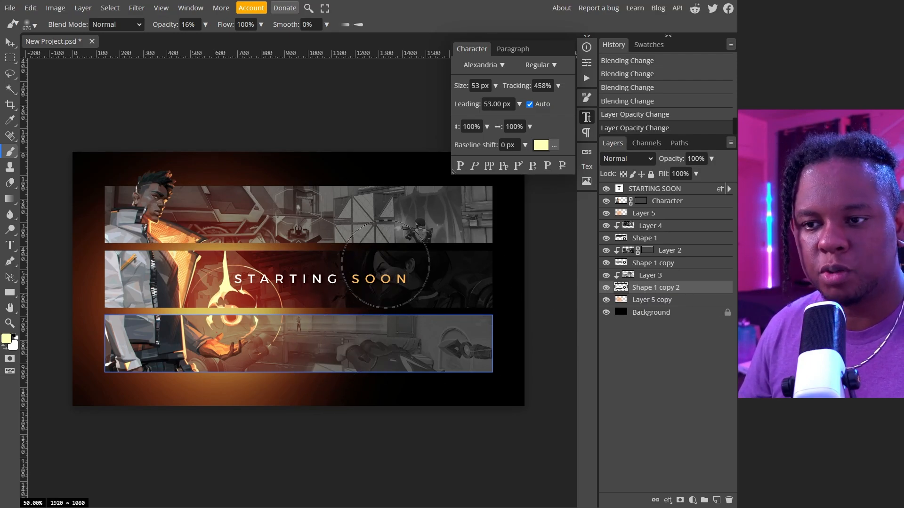
pyautogui.keyDown('shift'); pyautogui.click(668, 228); pyautogui.keyUp('shift')
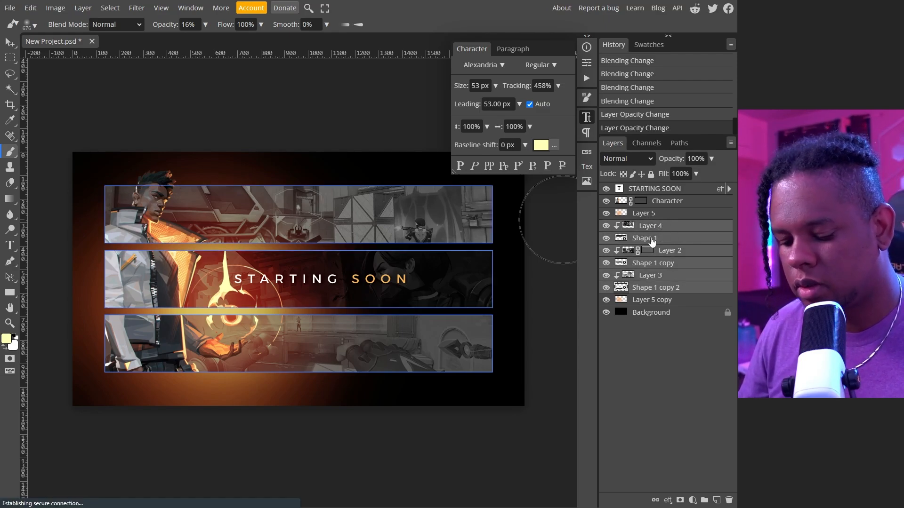
pyautogui.hotkey('ctrl', 'g')
pyautogui.doubleClick(652, 229)
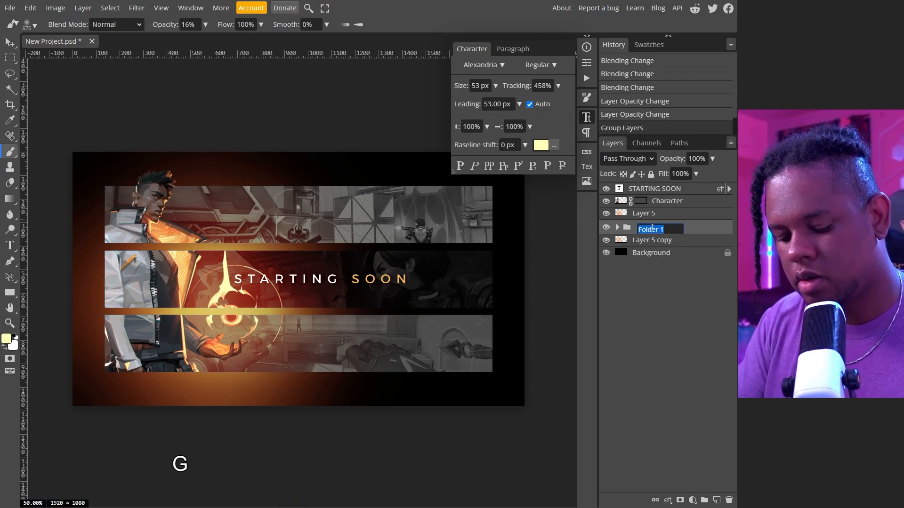
pyautogui.write('Rectangles')
pyautogui.press('Return')
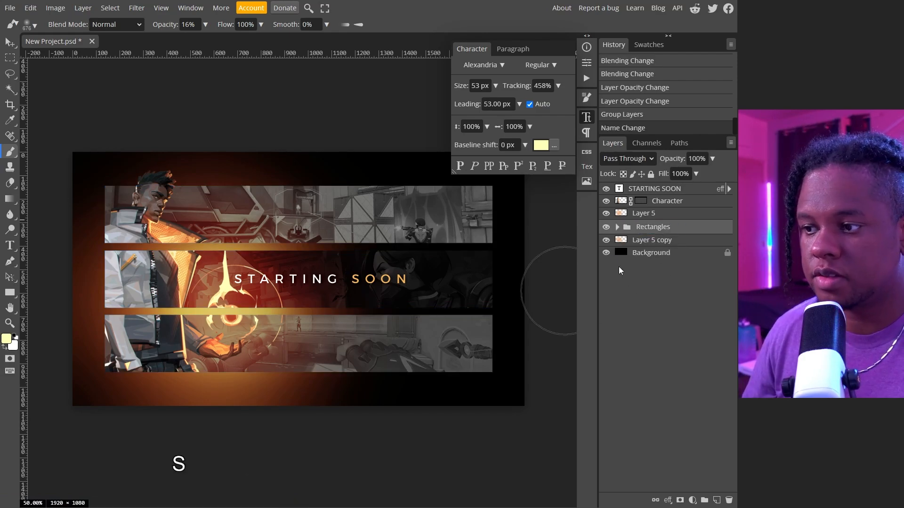
# Step: Add a drop shadow to the Rectangles folder with global angle off, a 90° angle and a 28 px size
pyautogui.click(667, 501)
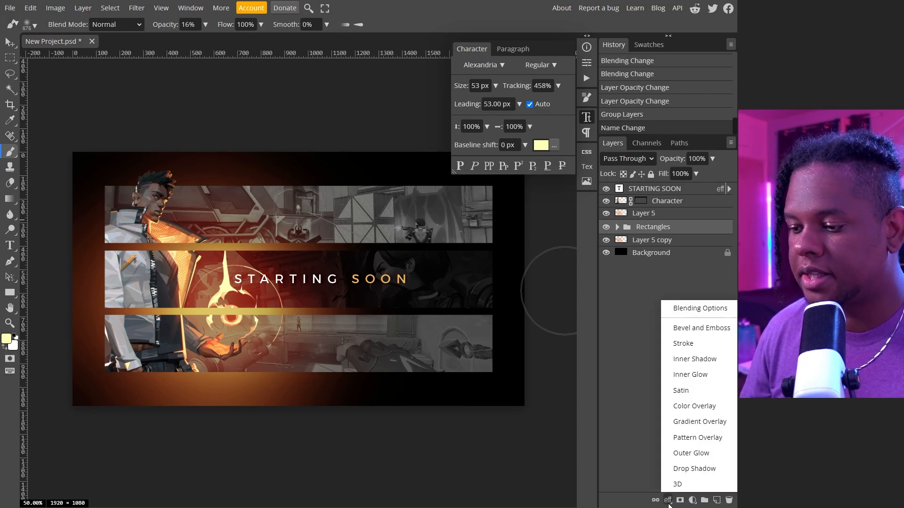
pyautogui.click(694, 469)
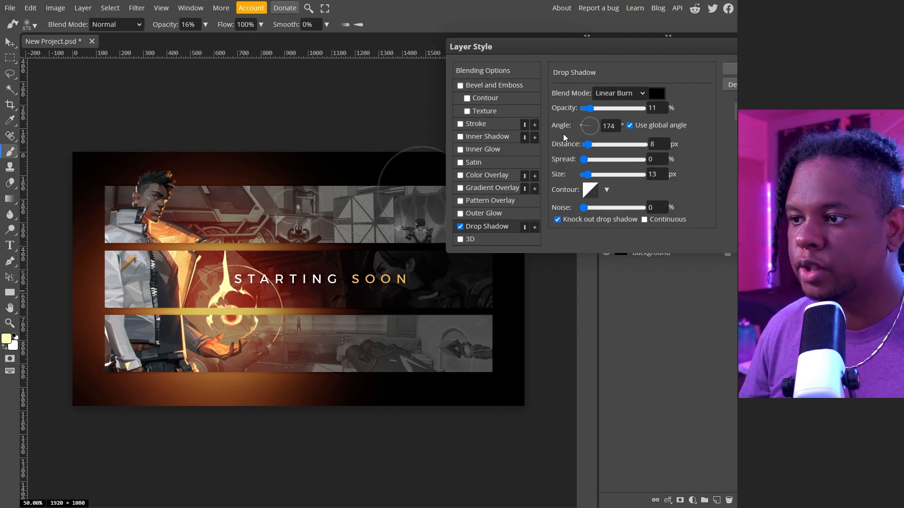
pyautogui.click(631, 127)
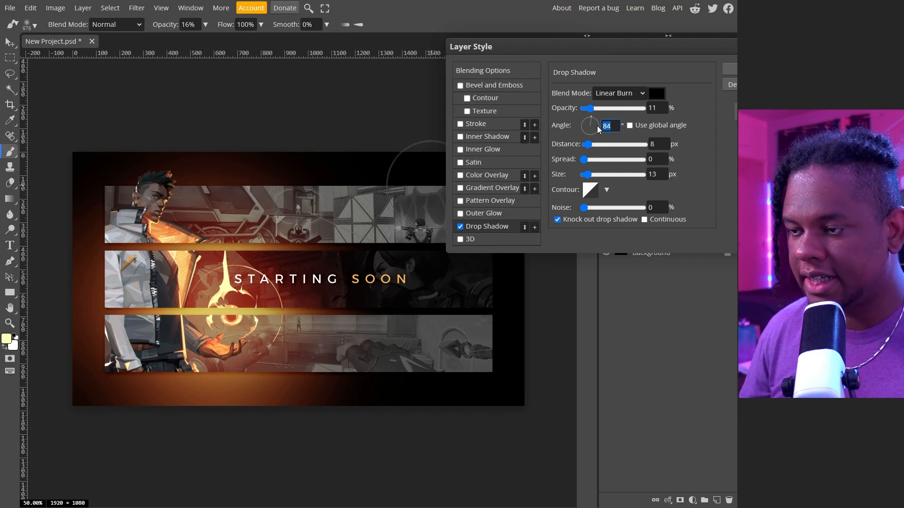
pyautogui.write('90')
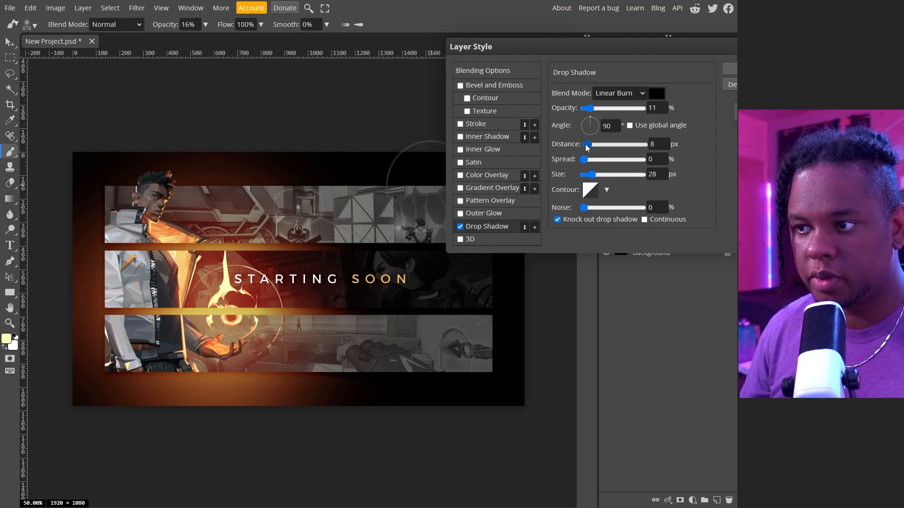
pyautogui.click(729, 69)
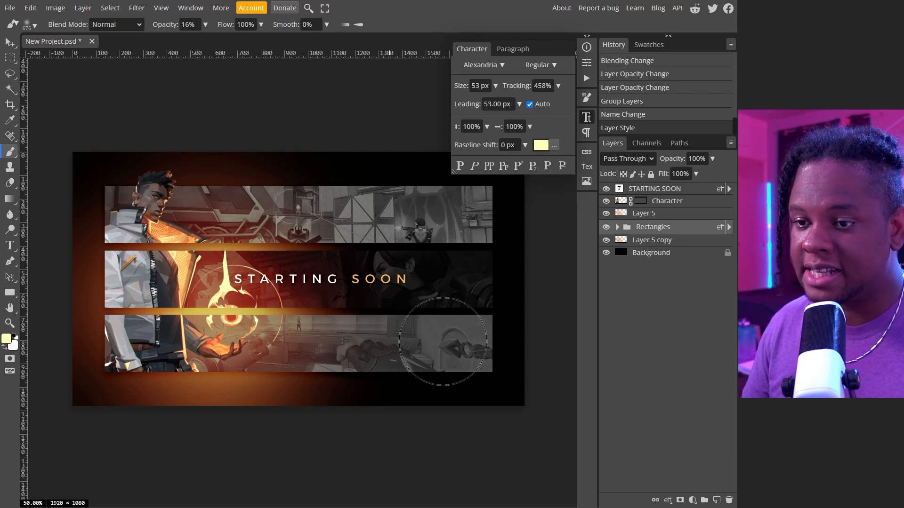
# Step: Switch to the Google Images results in the browser and search for "twitter logo"
pyautogui.press('F11')
pyautogui.click(147, 5)
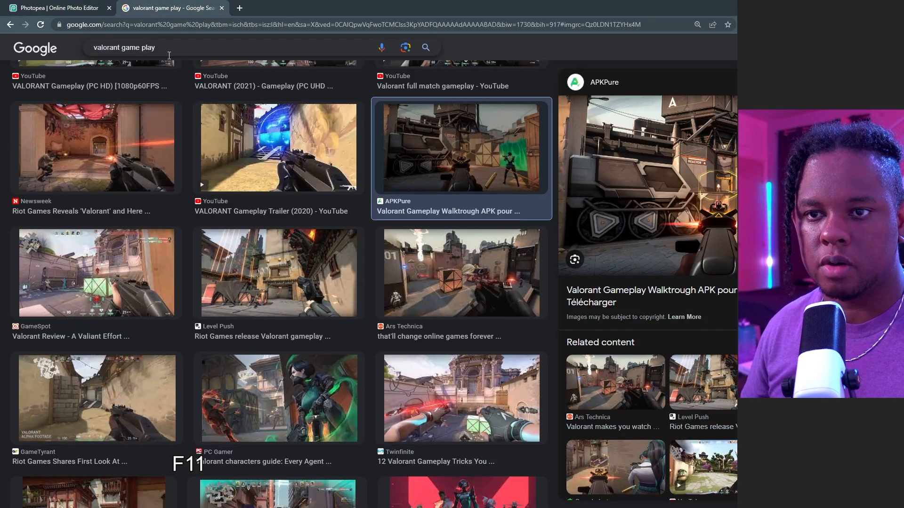
pyautogui.tripleClick(133, 49)
pyautogui.write('twitter logo')
pyautogui.press('Return')
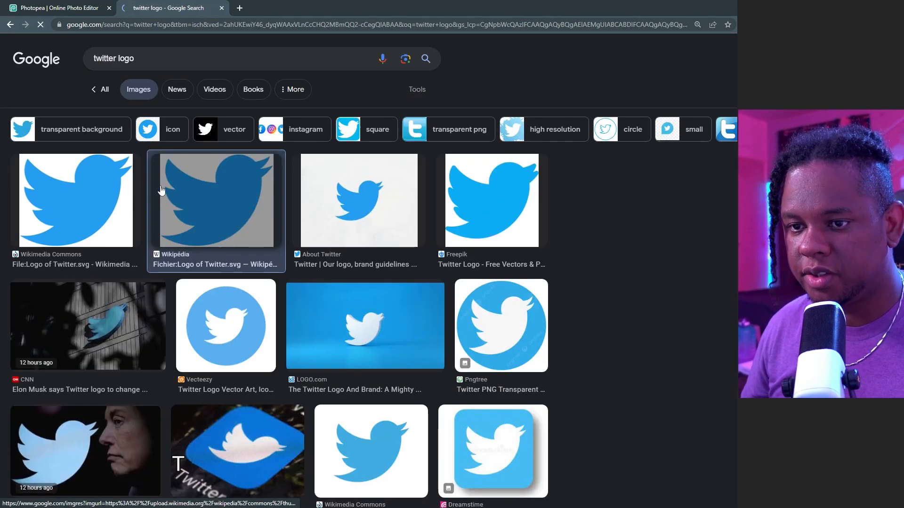
# Step: Copy the Wikipédia Twitter logo, switch back to Photopea, paste it and move it onto the bottom strip
pyautogui.click(162, 192)
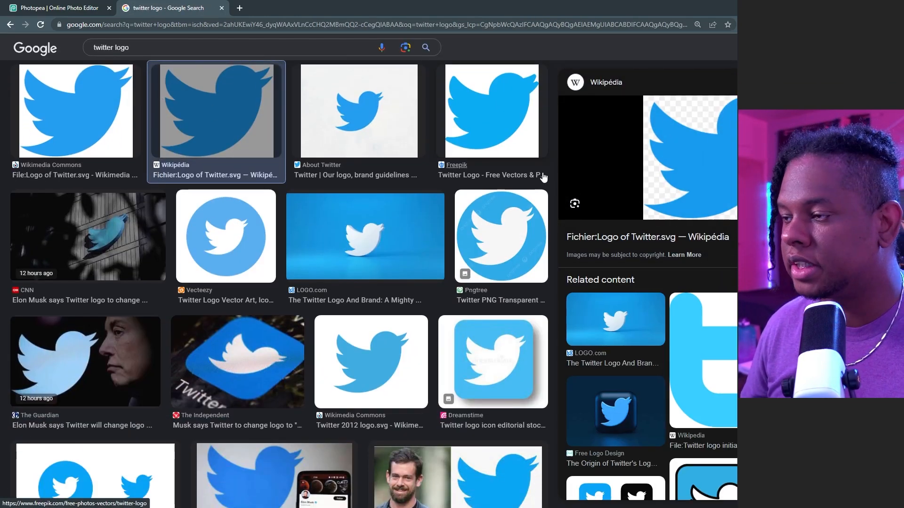
pyautogui.rightClick(693, 133)
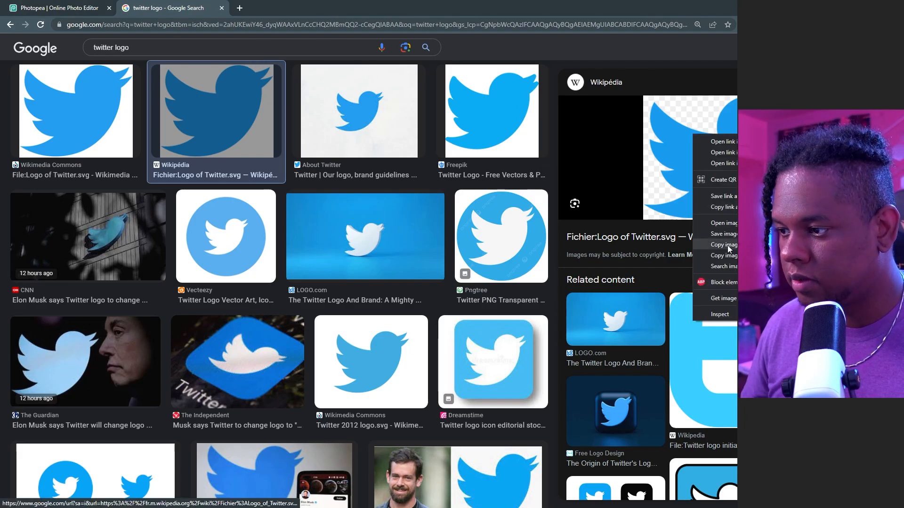
pyautogui.click(727, 244)
pyautogui.click(54, 8)
pyautogui.hotkey('ctrl', 'v')
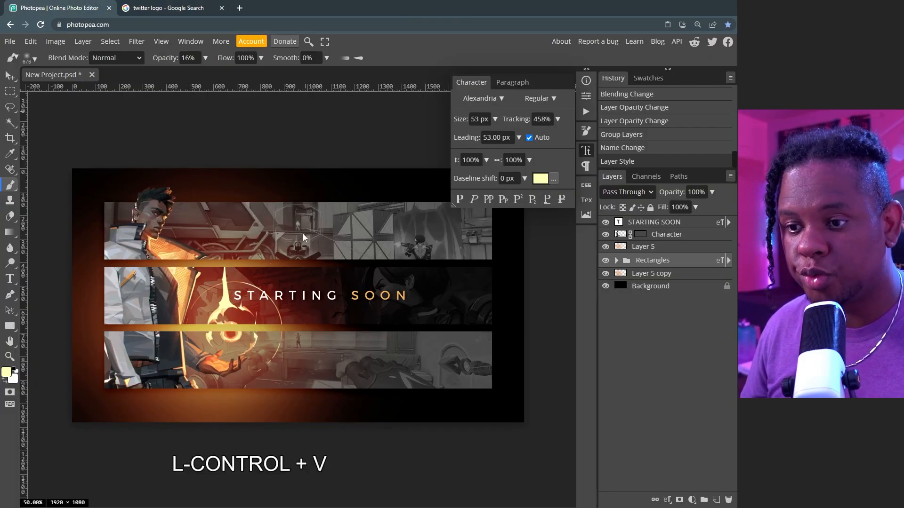
pyautogui.press('v')
pyautogui.moveTo(108, 188)
pyautogui.mouseDown()
pyautogui.moveTo(372, 352)
pyautogui.moveTo(440, 360)
pyautogui.moveTo(400, 353)
pyautogui.mouseUp()
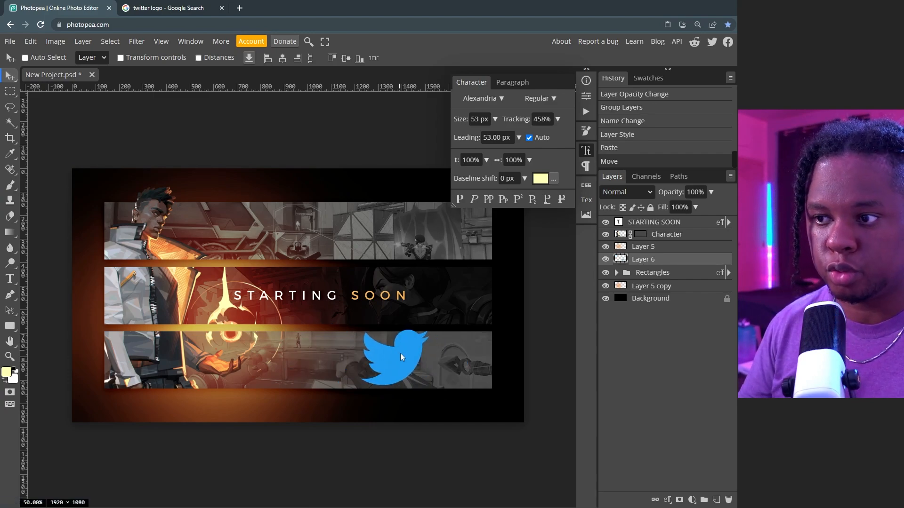
# Step: Scale the Twitter logo down to a small icon near the upper edge of the bottom strip
pyautogui.hotkey('ctrl', '+')
pyautogui.hotkey('ctrl', '+')
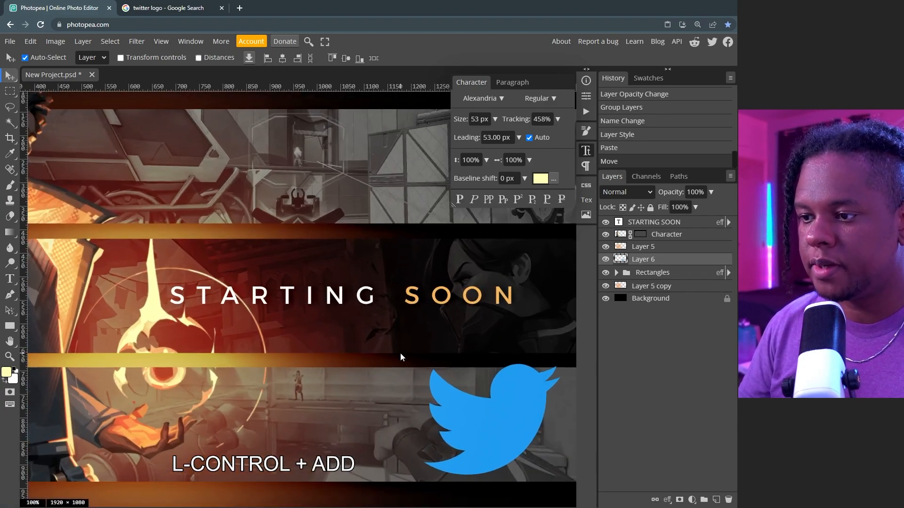
pyautogui.hotkey('alt', 't')
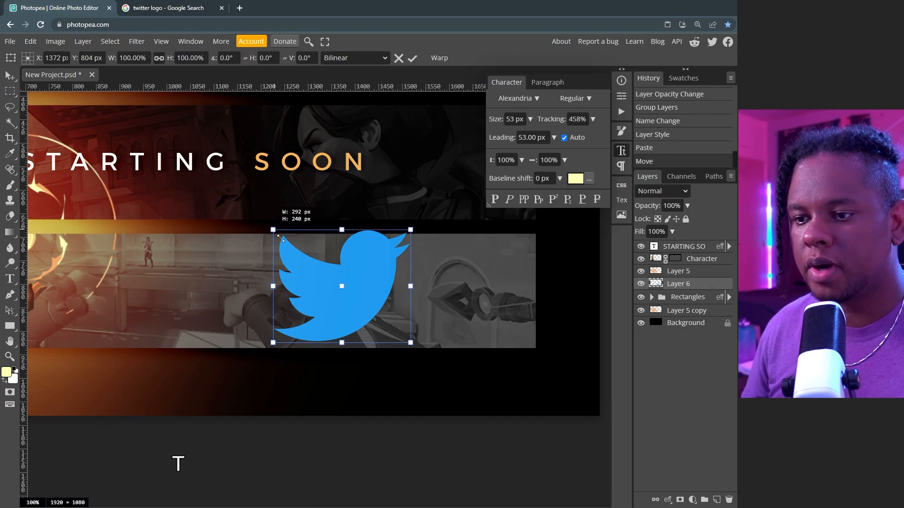
pyautogui.moveTo(333, 272); pyautogui.dragTo(355, 263)
pyautogui.press('Return')
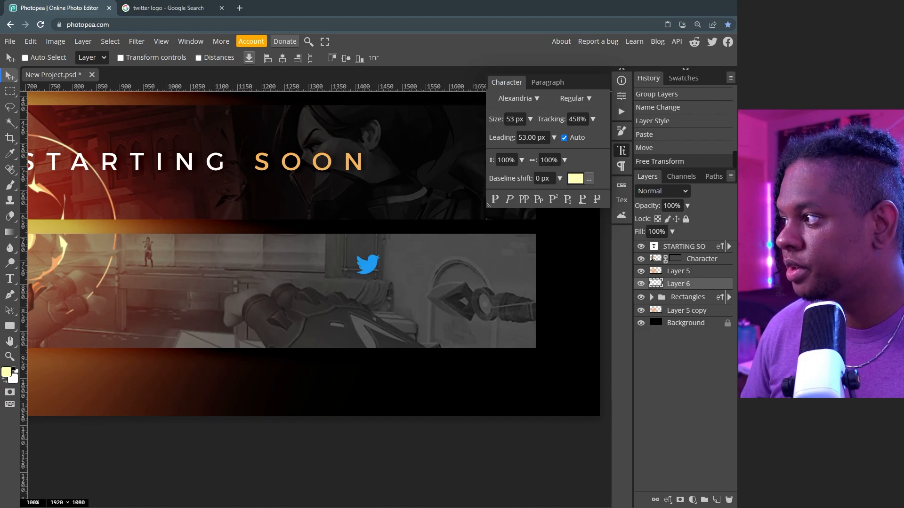
# Step: Place the youtube logo file in the design, scaled to about 10% and level with the Twitter icon on its right
pyautogui.moveTo(462, 86); pyautogui.dragTo(677, 99)
pyautogui.moveTo(651, 222); pyautogui.dragTo(302, 283)
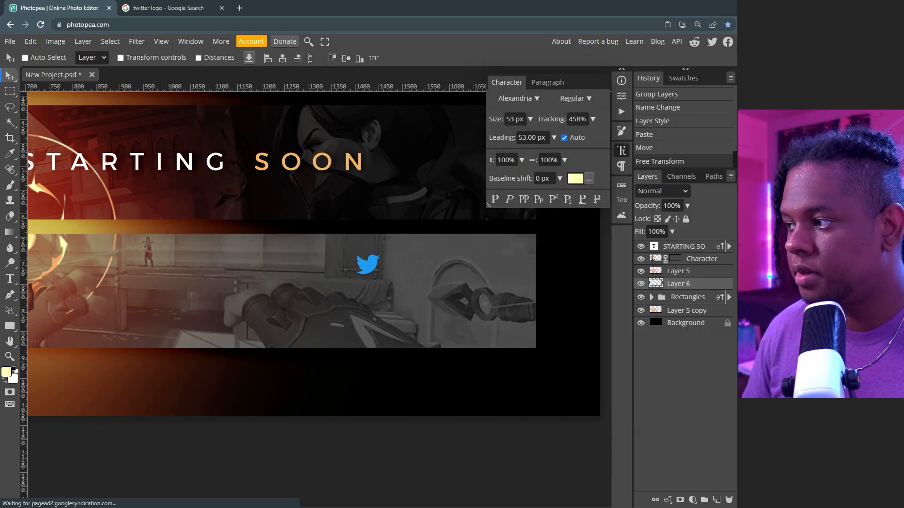
pyautogui.moveTo(402, 416); pyautogui.dragTo(62, 98)
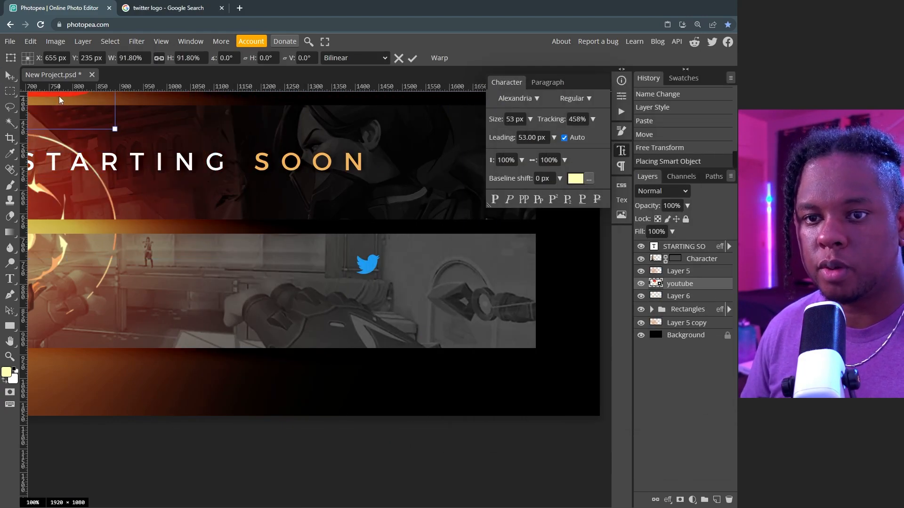
pyautogui.moveTo(329, 249); pyautogui.dragTo(411, 279)
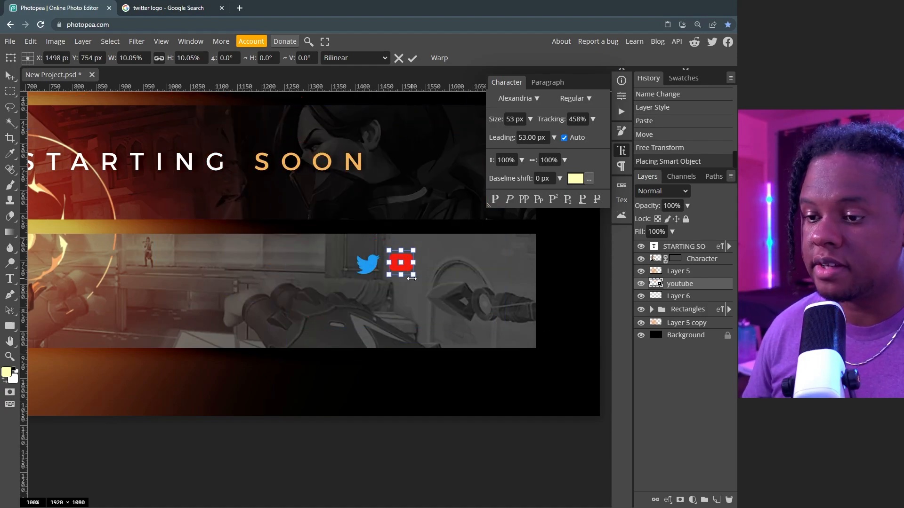
pyautogui.press('Return')
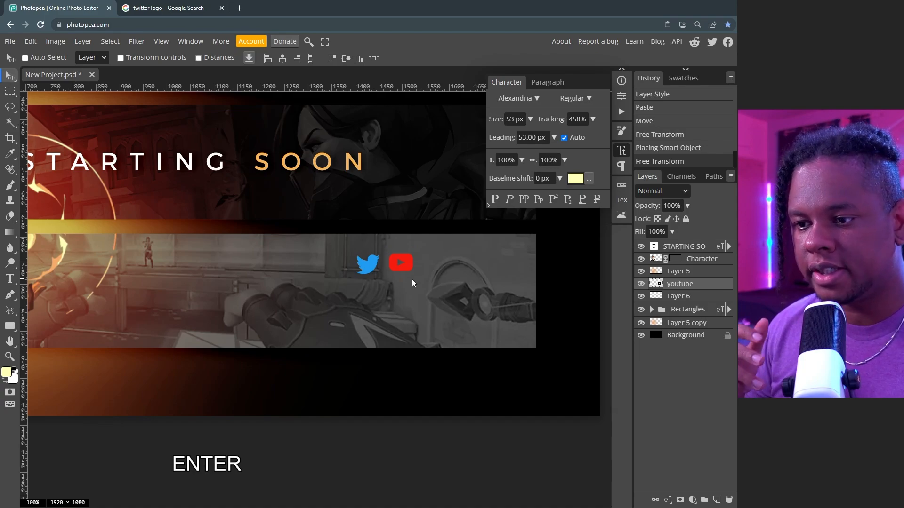
pyautogui.press('Down')
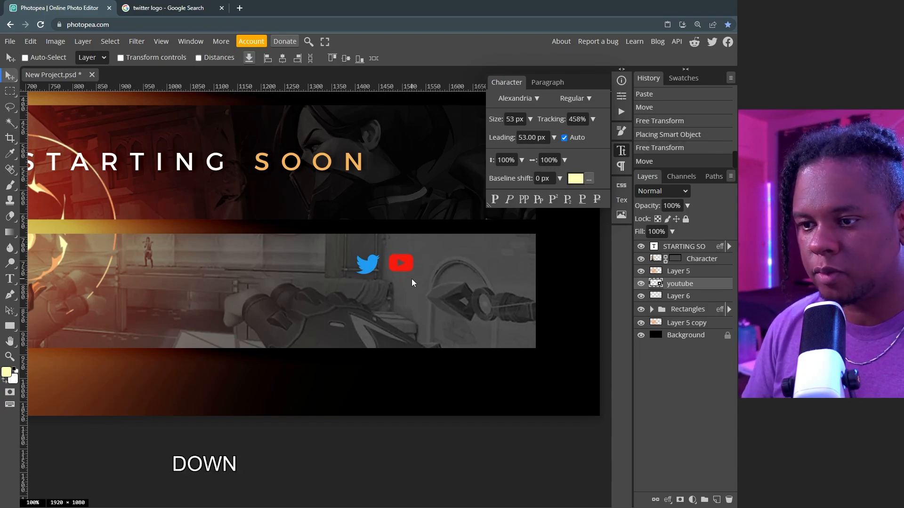
# Step: Line up the YouTube, Twitter and a newly placed instagram icon near the bottom strip's right end, with their layers above all others
pyautogui.moveTo(400, 266); pyautogui.dragTo(347, 262)
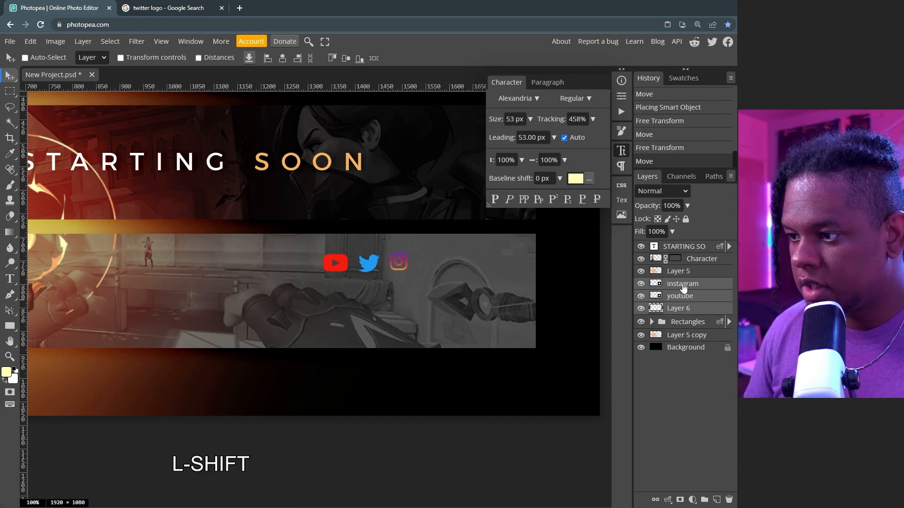
pyautogui.moveTo(683, 283); pyautogui.dragTo(684, 242)
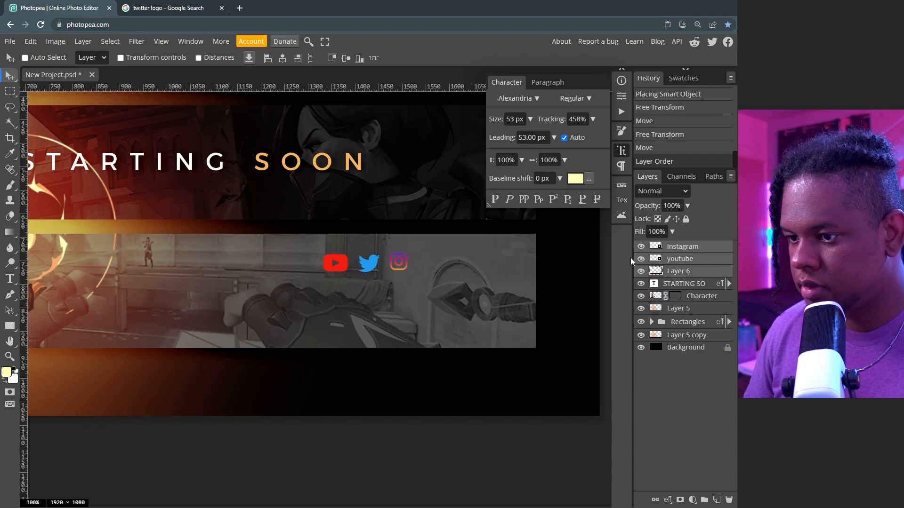
pyautogui.moveTo(388, 263); pyautogui.dragTo(456, 268)
pyautogui.click(10, 279)
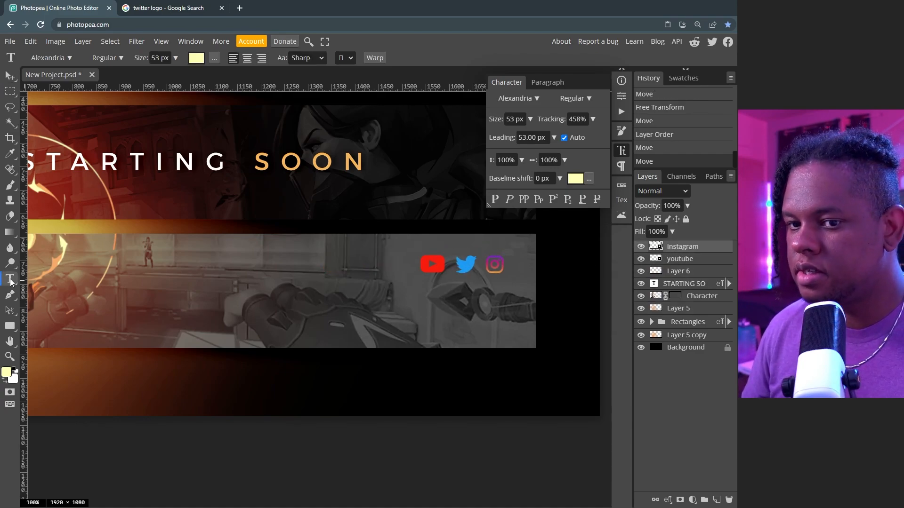
pyautogui.click(368, 306)
pyautogui.write('@')
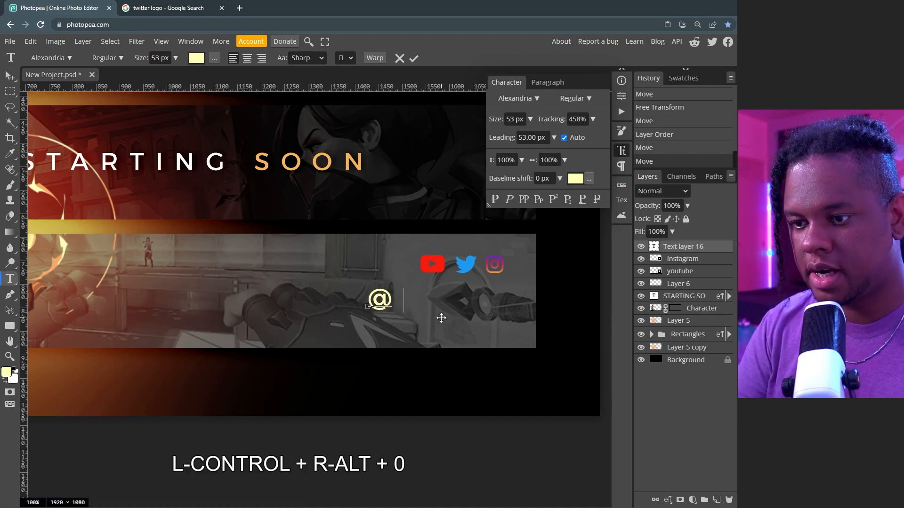
pyautogui.write('yourname')
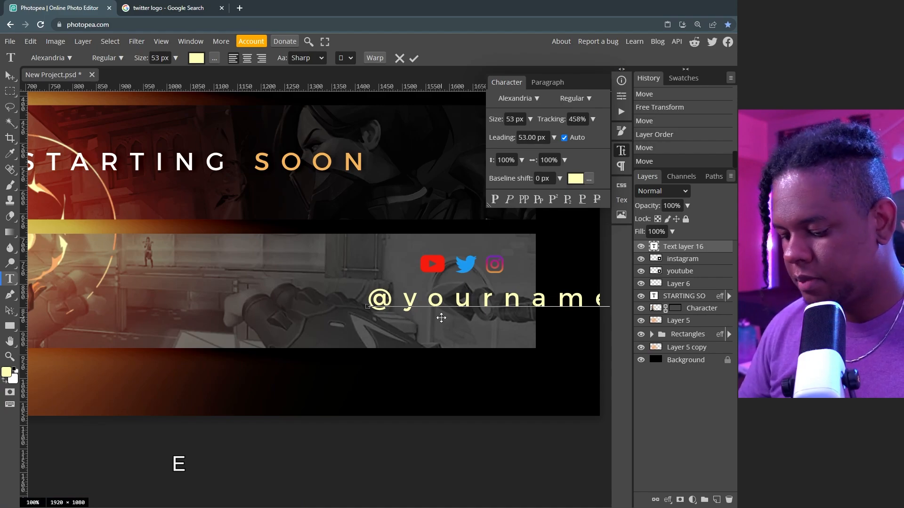
pyautogui.hotkey('shift', 'Left')
pyautogui.hotkey('shift', 'Left')
pyautogui.hotkey('shift', 'Left')
pyautogui.hotkey('shift', 'Left')
pyautogui.hotkey('shift', 'Left')
pyautogui.hotkey('shift', 'Left')
pyautogui.hotkey('shift', 'Left')
pyautogui.hotkey('shift', 'Left')
pyautogui.hotkey('shift', 'Left')
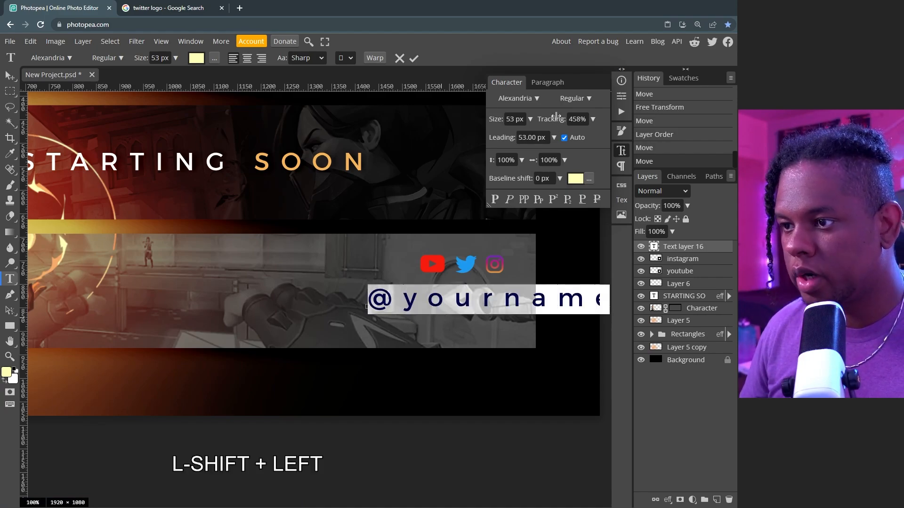
pyautogui.moveTo(554, 120); pyautogui.dragTo(553, 120)
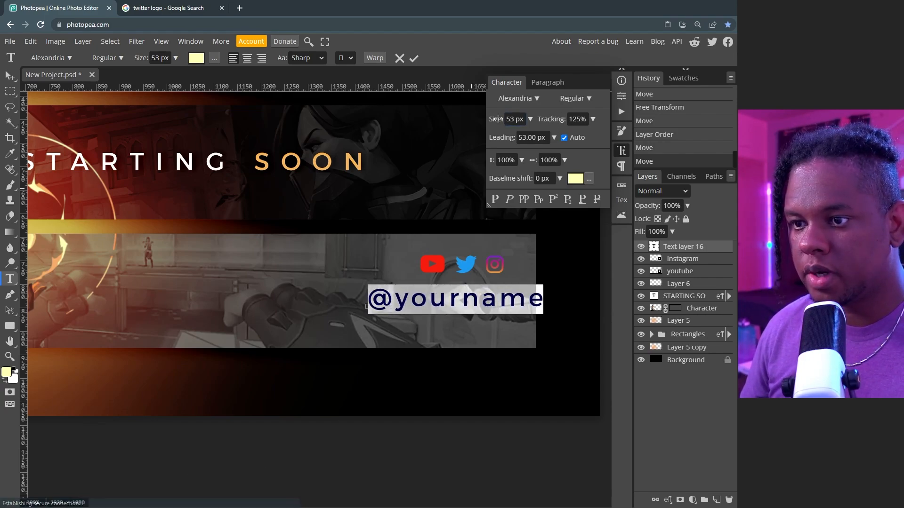
pyautogui.moveTo(497, 118); pyautogui.dragTo(470, 130)
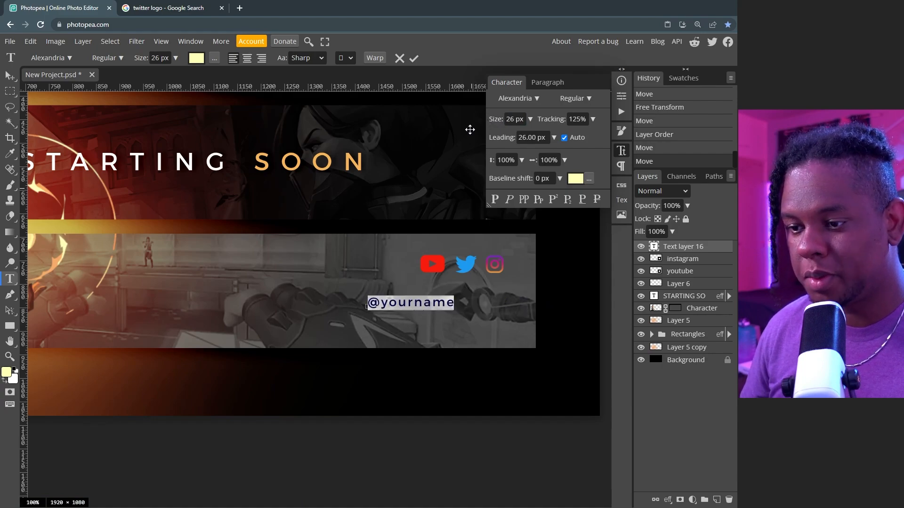
pyautogui.moveTo(376, 277); pyautogui.dragTo(425, 272)
pyautogui.click(547, 82)
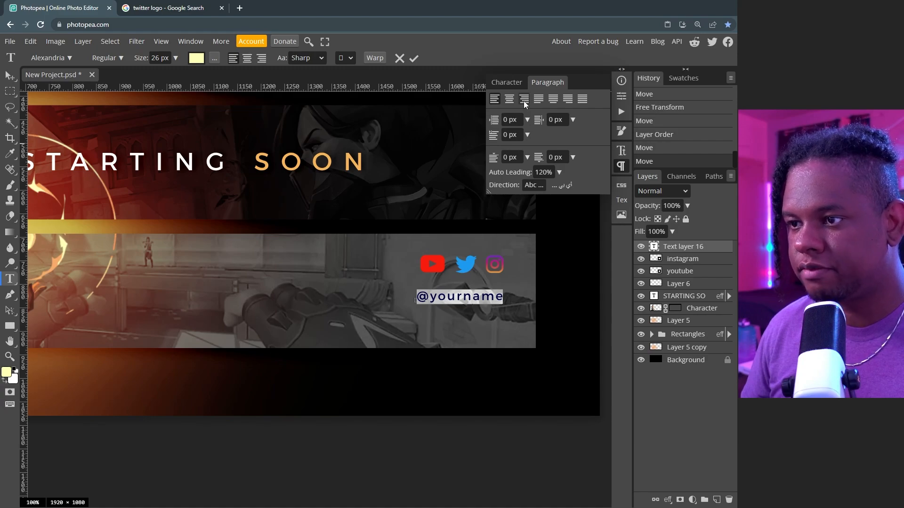
pyautogui.click(524, 100)
pyautogui.moveTo(369, 275); pyautogui.dragTo(451, 281)
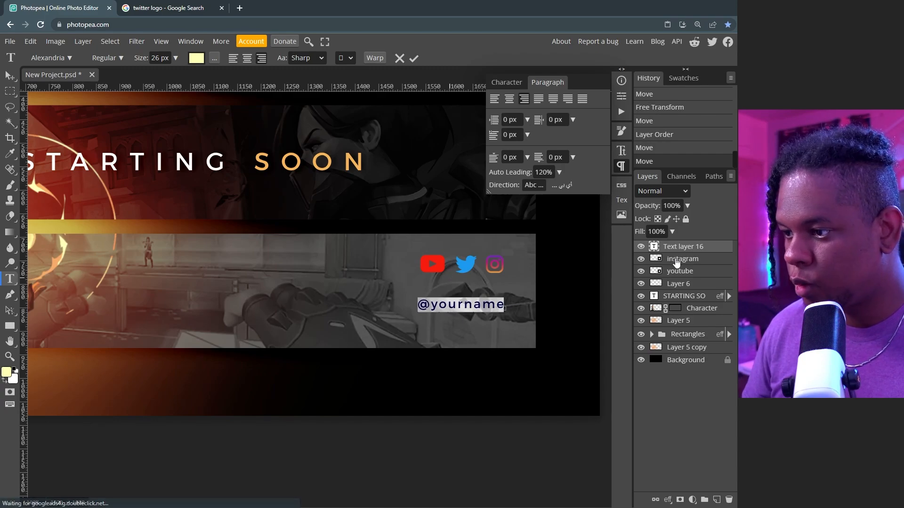
pyautogui.click(677, 262)
pyautogui.click(466, 281)
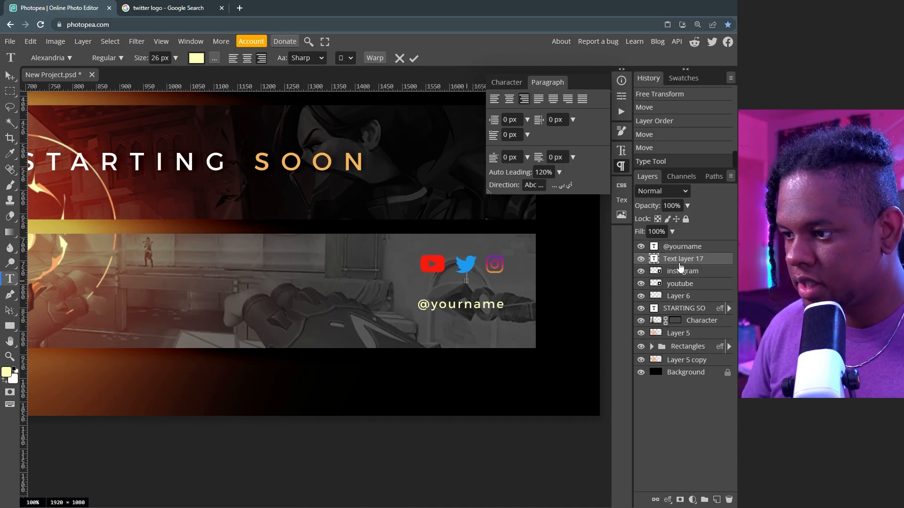
pyautogui.moveTo(680, 267); pyautogui.dragTo(730, 499)
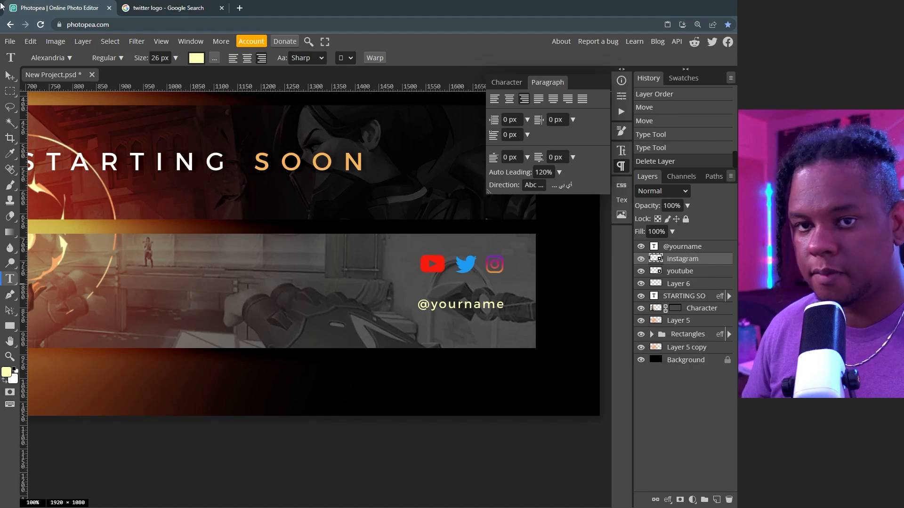
pyautogui.press('v')
pyautogui.keyDown('shift'); pyautogui.click(690, 286); pyautogui.keyUp('shift')
pyautogui.moveTo(456, 260); pyautogui.dragTo(455, 276)
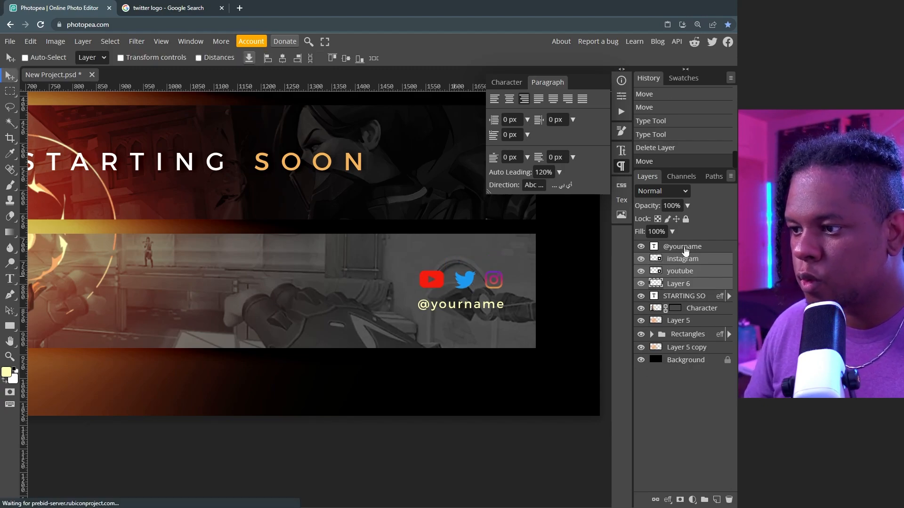
pyautogui.click(684, 248)
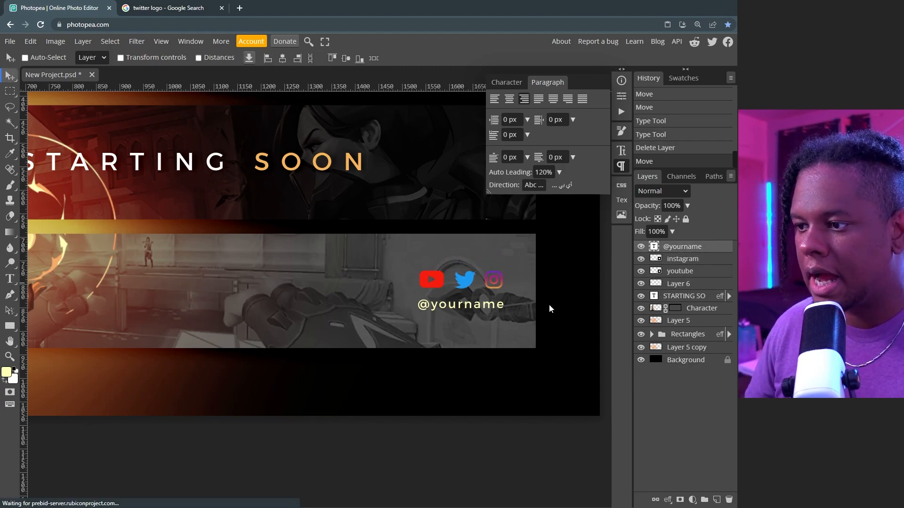
pyautogui.click(507, 82)
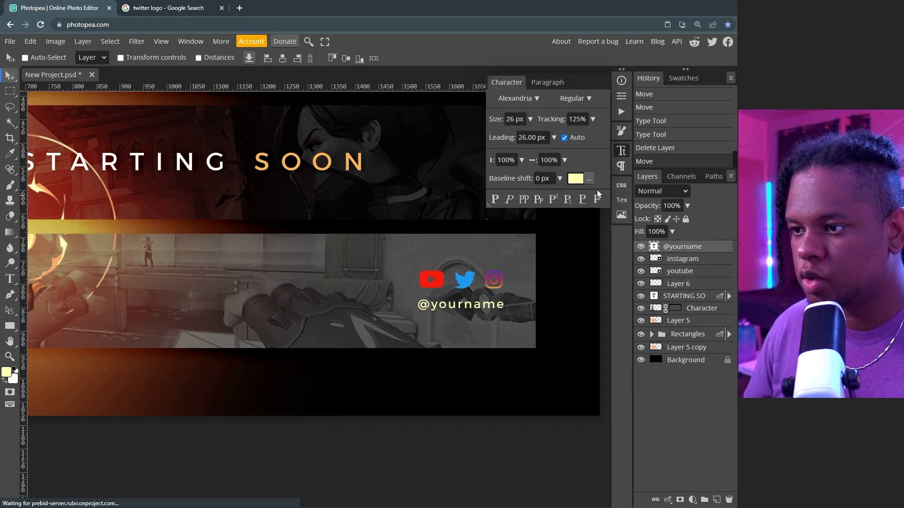
pyautogui.click(575, 182)
pyautogui.click(348, 154)
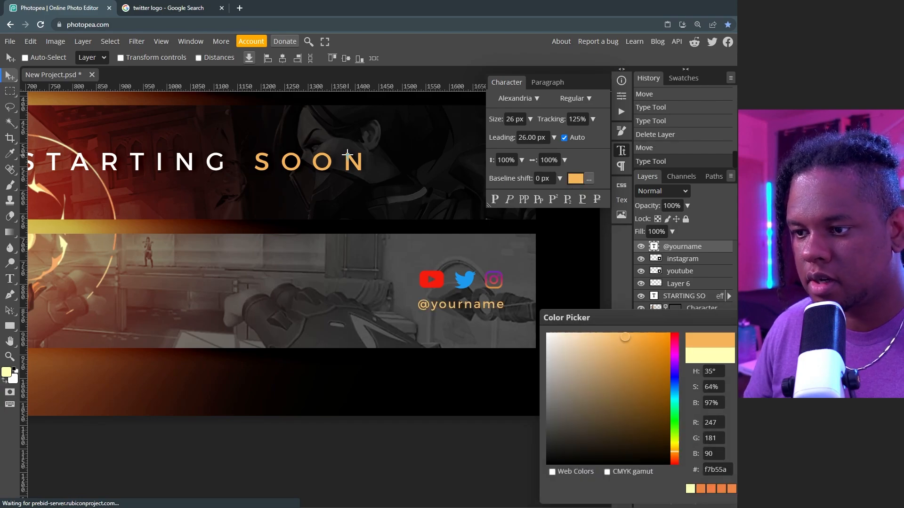
pyautogui.click(764, 341)
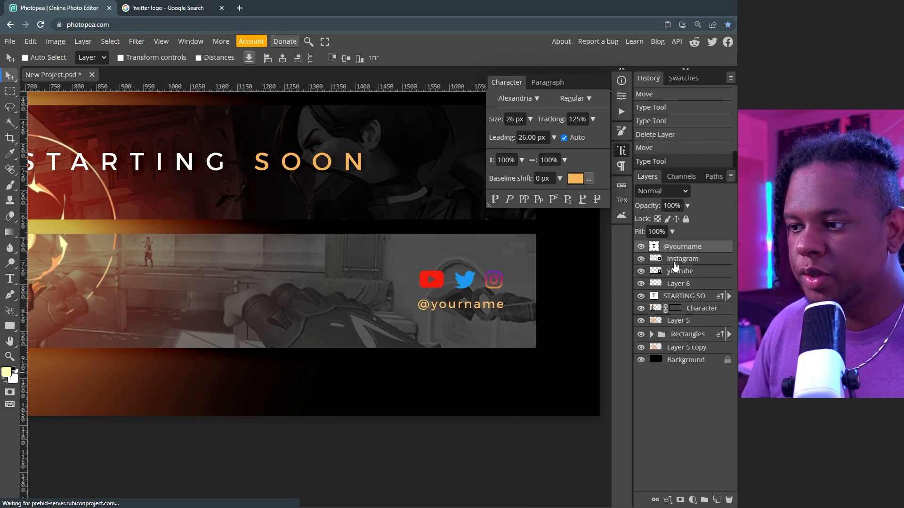
# Step: Rename the Twitter icon's layer, Layer 6, to "Twitter"
pyautogui.click(676, 264)
pyautogui.click(678, 274)
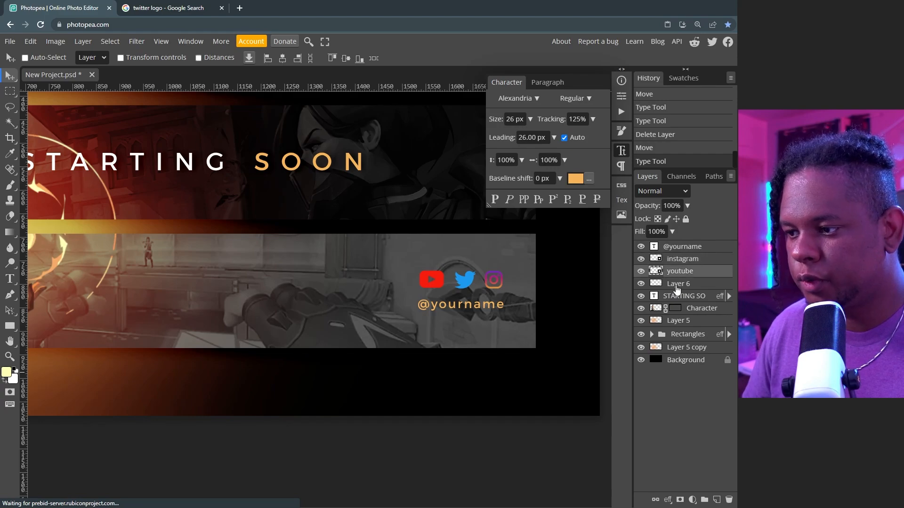
pyautogui.click(678, 287)
pyautogui.click(641, 285)
pyautogui.doubleClick(678, 283)
pyautogui.write('Twitter')
pyautogui.press('Return')
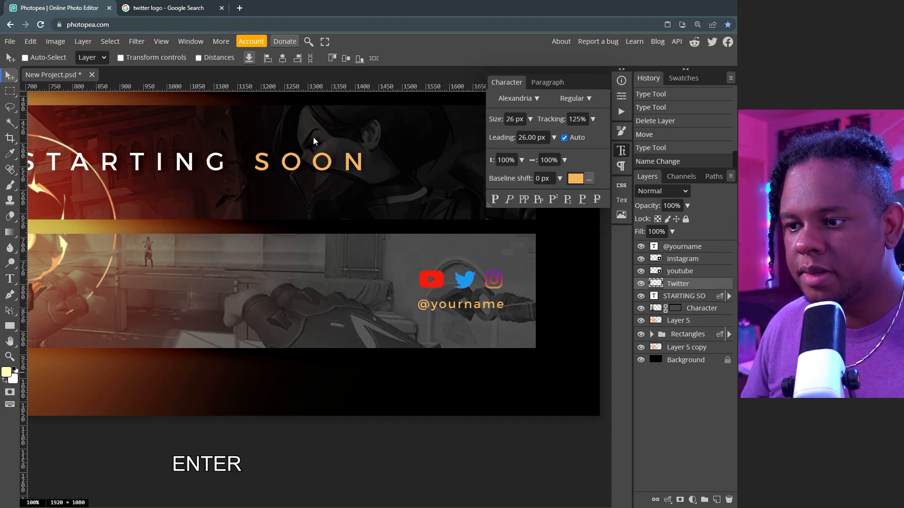
# Step: Apply a black Color Overlay to the Twitter icon layer
pyautogui.click(668, 500)
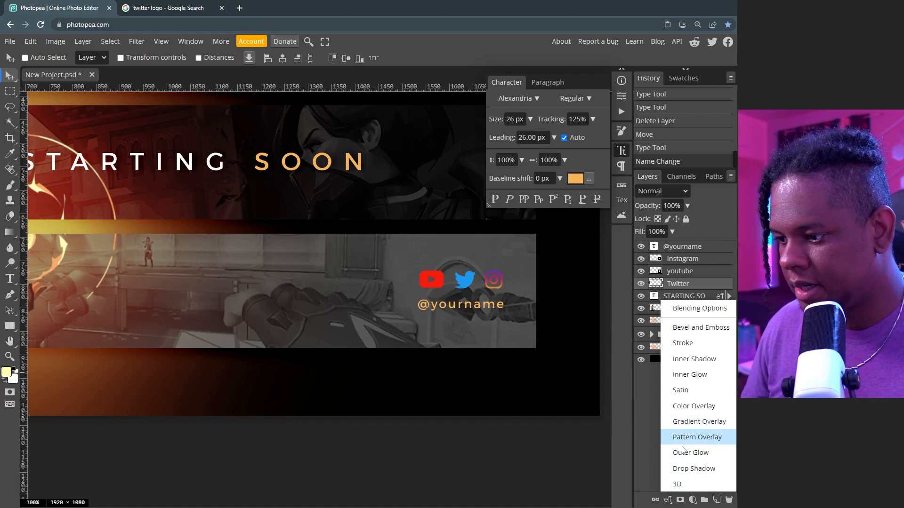
pyautogui.click(677, 409)
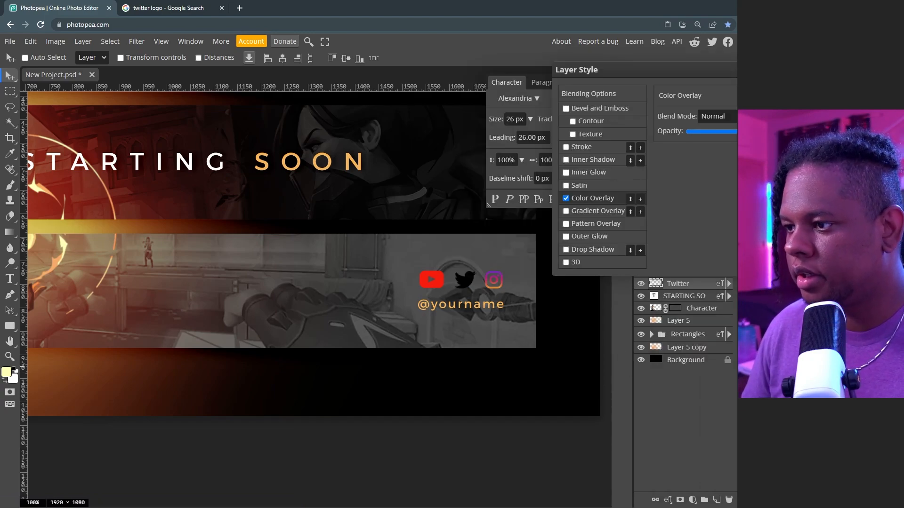
pyautogui.press('Return')
pyautogui.hotkey('ctrl', 'j')
pyautogui.hotkey('ctrl', 'z')
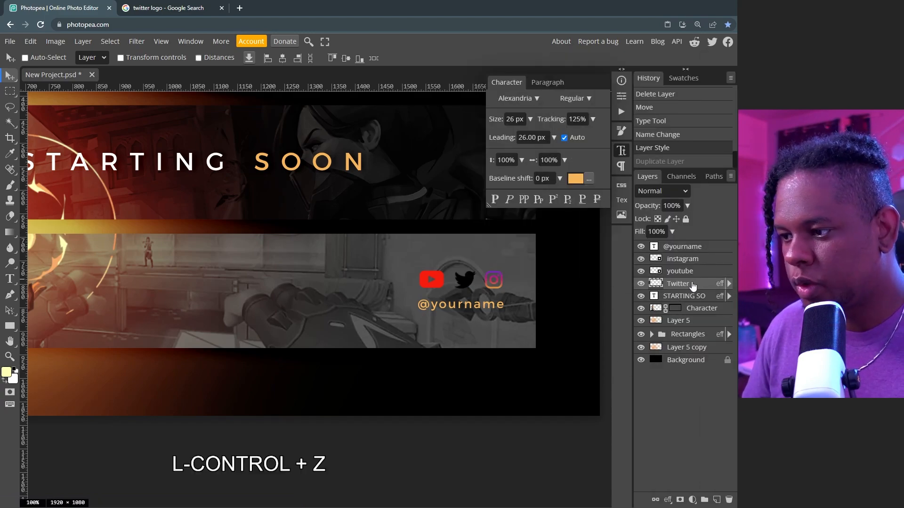
# Step: Copy the Twitter layer's Color Overlay effect to the youtube and instagram layers and collapse their effect lists
pyautogui.click(729, 284)
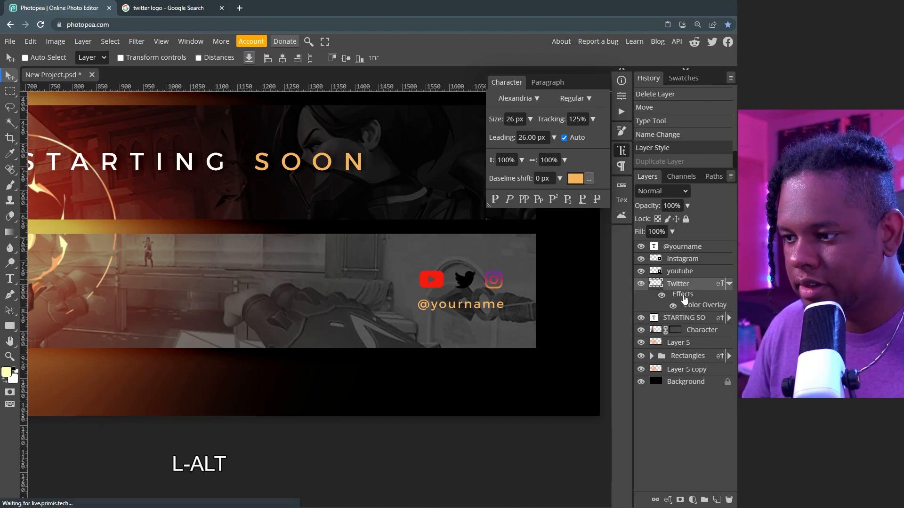
pyautogui.moveTo(684, 300); pyautogui.dragTo(677, 277)
pyautogui.moveTo(679, 270); pyautogui.dragTo(677, 259)
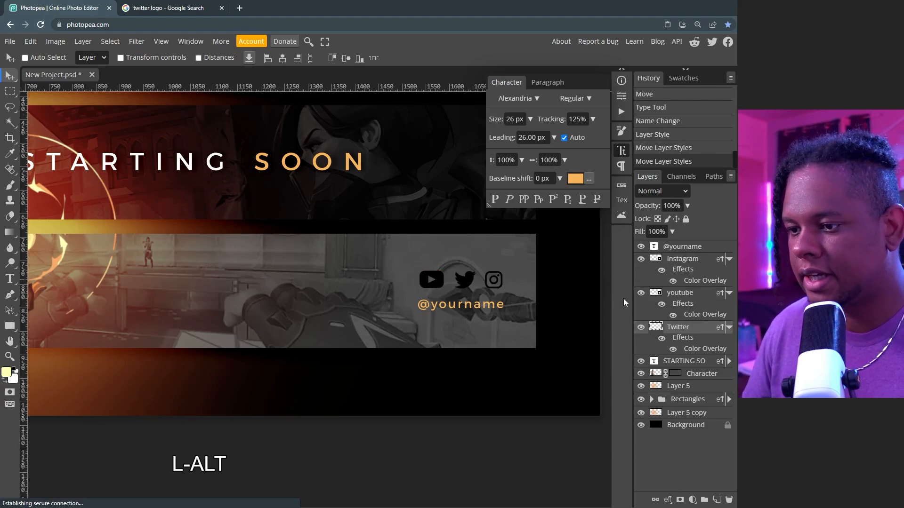
pyautogui.click(729, 260)
pyautogui.click(729, 271)
pyautogui.click(729, 284)
pyautogui.click(679, 249)
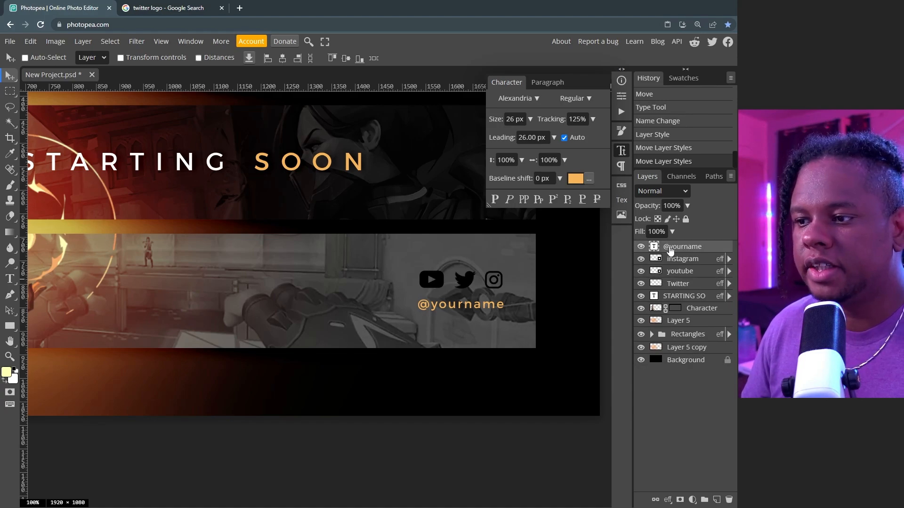
pyautogui.click(668, 501)
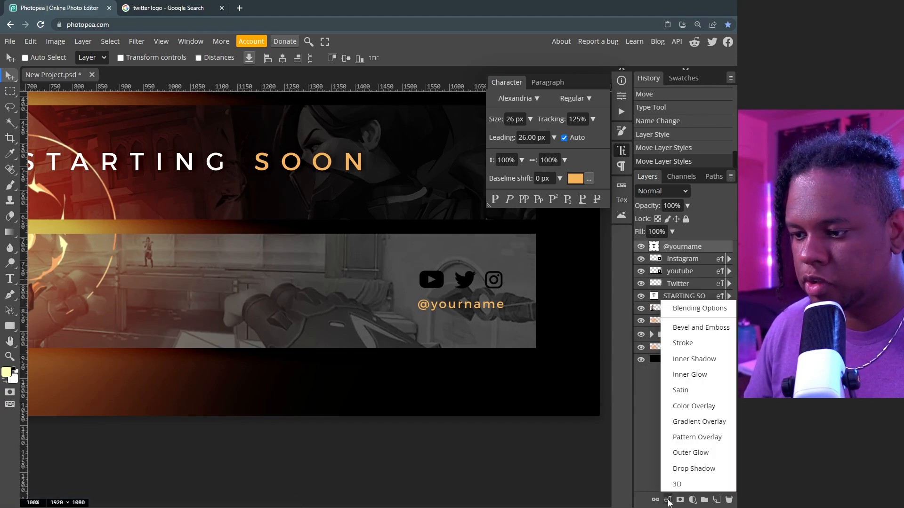
pyautogui.click(674, 469)
pyautogui.moveTo(632, 85); pyautogui.dragTo(656, 122)
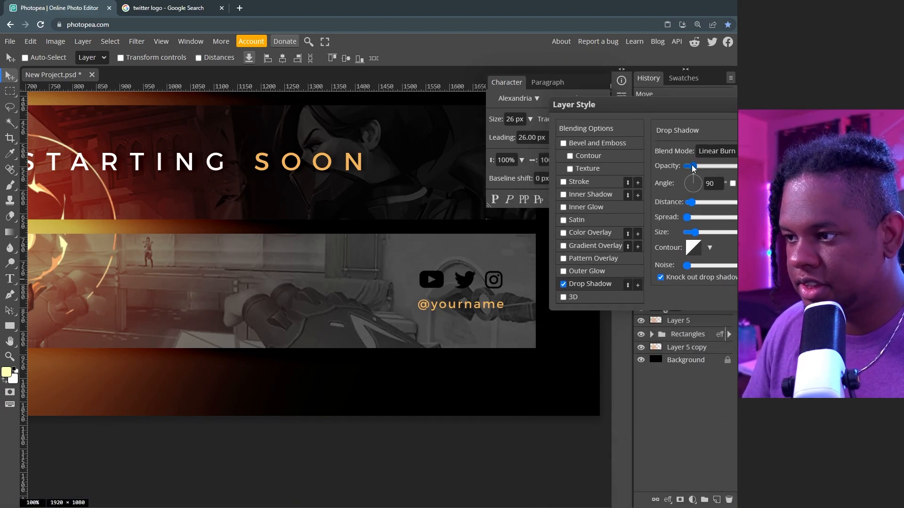
pyautogui.moveTo(691, 166); pyautogui.dragTo(736, 167)
pyautogui.moveTo(694, 233); pyautogui.dragTo(690, 239)
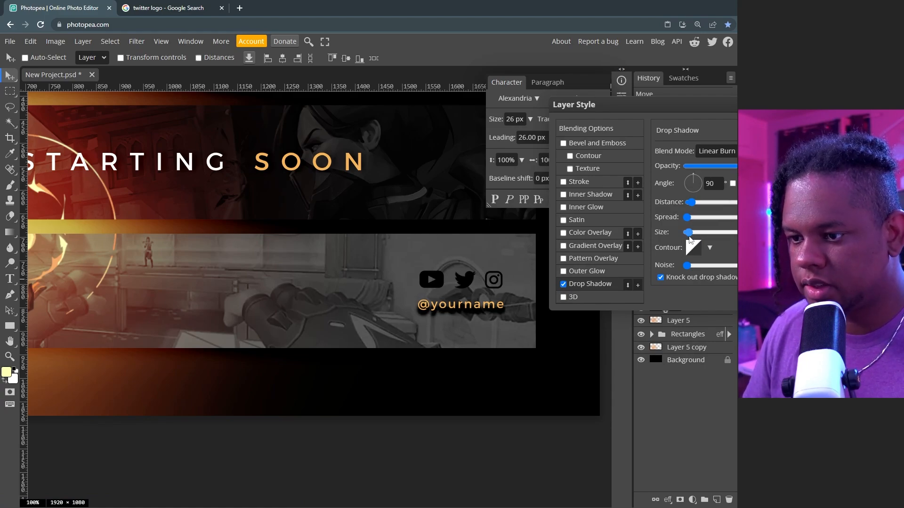
pyautogui.click(690, 176)
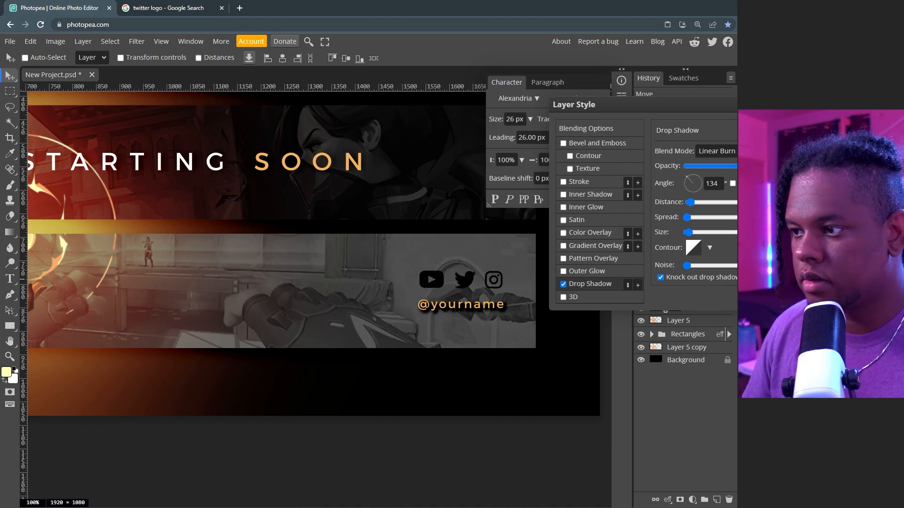
pyautogui.moveTo(735, 167); pyautogui.dragTo(711, 168)
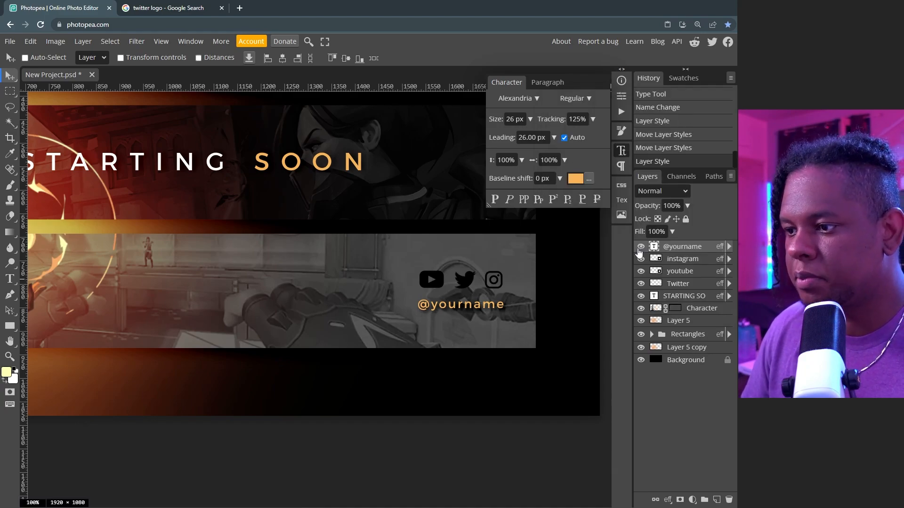
pyautogui.rightClick(641, 251)
pyautogui.moveTo(602, 499)
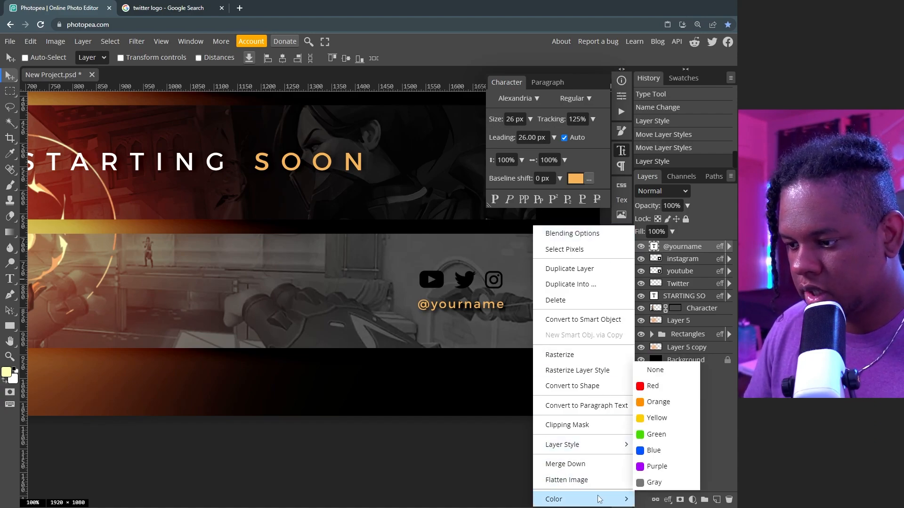
pyautogui.click(662, 452)
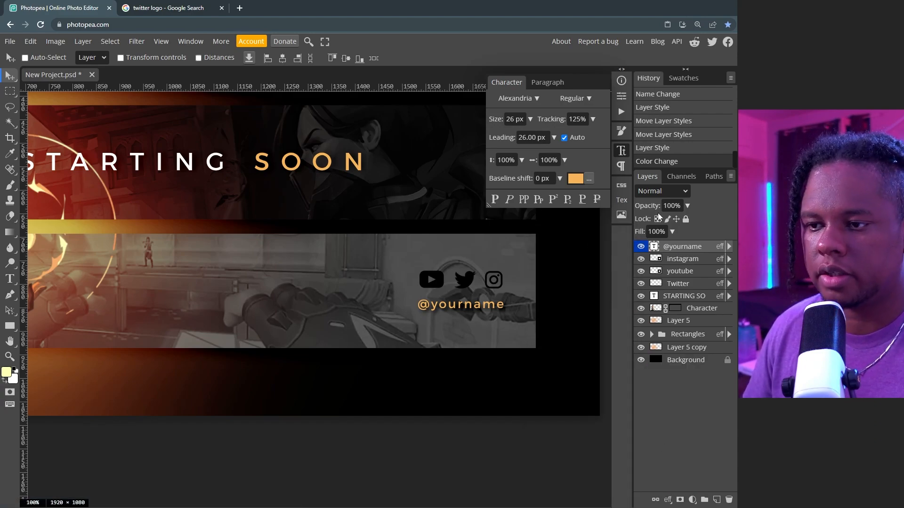
pyautogui.click(649, 296)
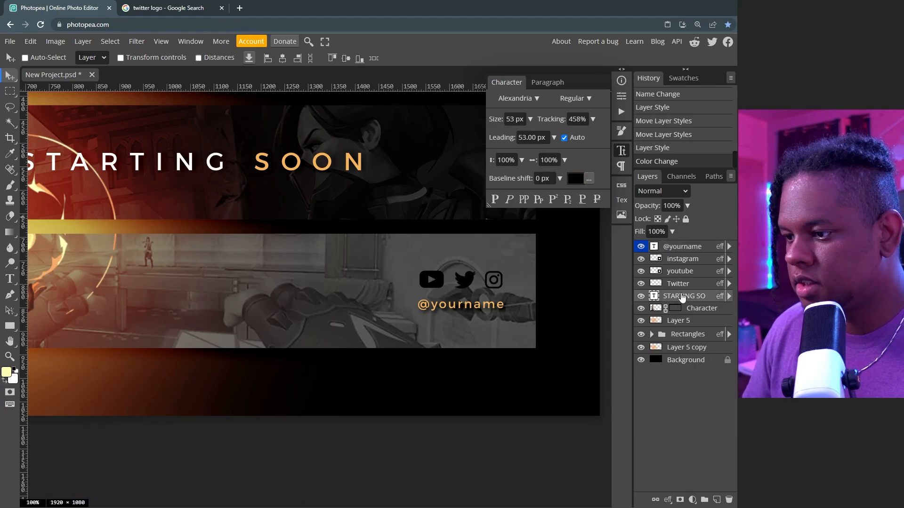
pyautogui.rightClick(647, 299)
pyautogui.moveTo(614, 500)
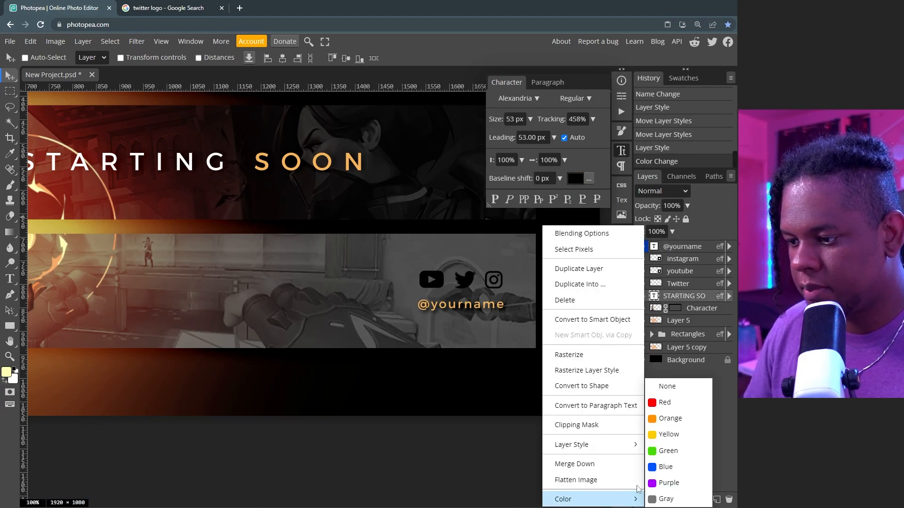
pyautogui.click(665, 403)
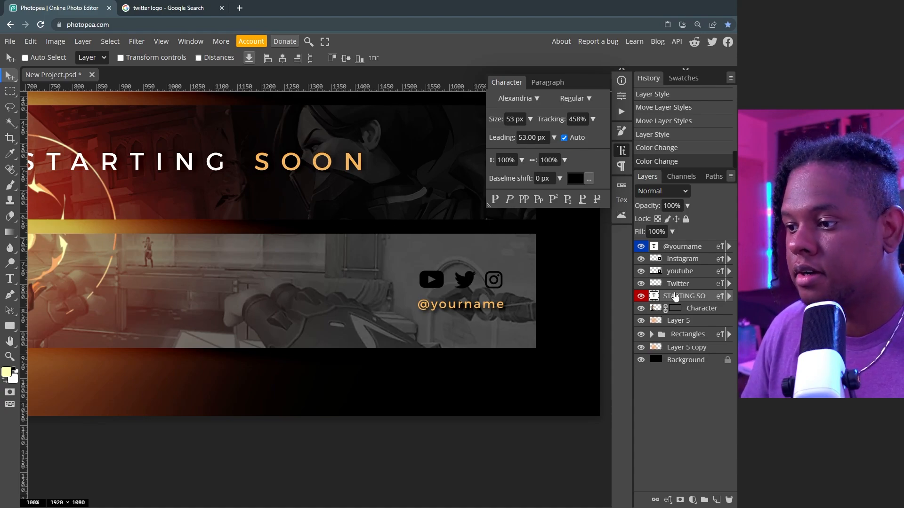
# Step: Center-align the STARTING SOON text and move it horizontally back to its original place on the middle strip
pyautogui.click(542, 82)
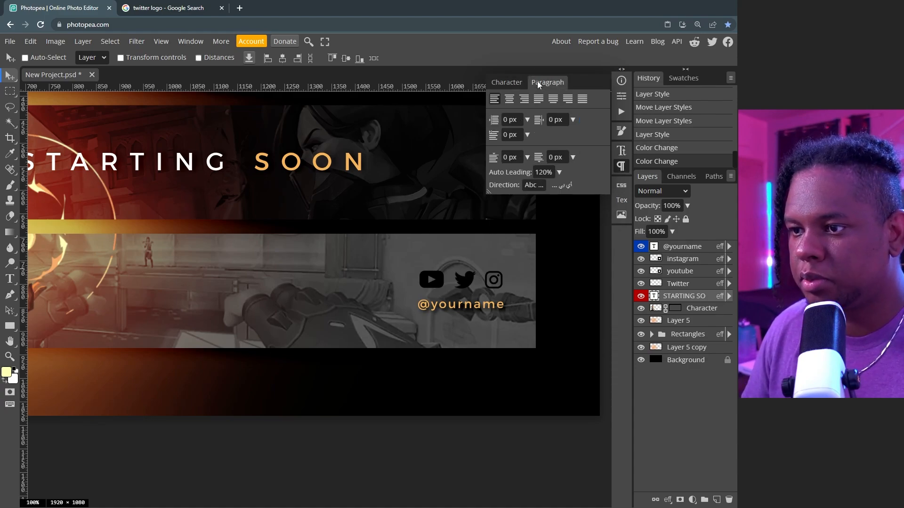
pyautogui.click(509, 101)
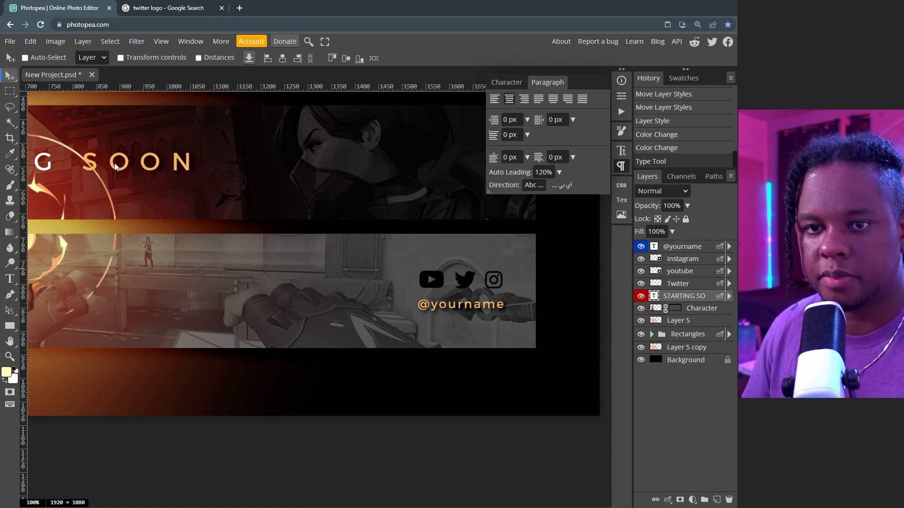
pyautogui.moveTo(117, 166); pyautogui.dragTo(288, 167)
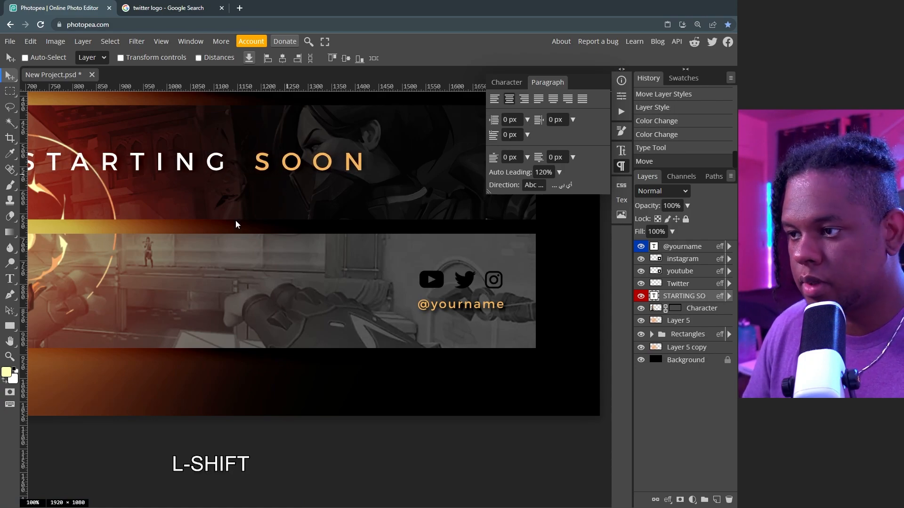
# Step: Try "BE RIGHT BACK" as the title text in place of STARTING SOON on the middle strip
pyautogui.press('ctrl')
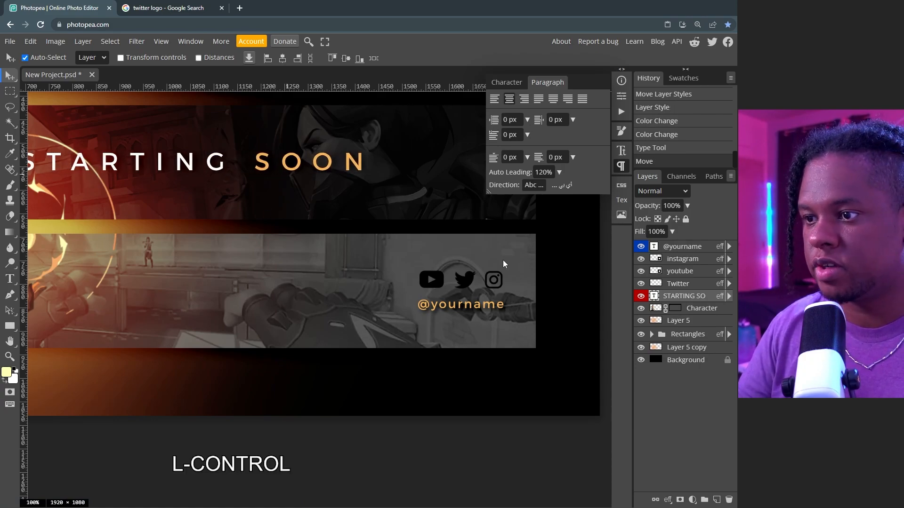
pyautogui.hotkey('ctrl', '-')
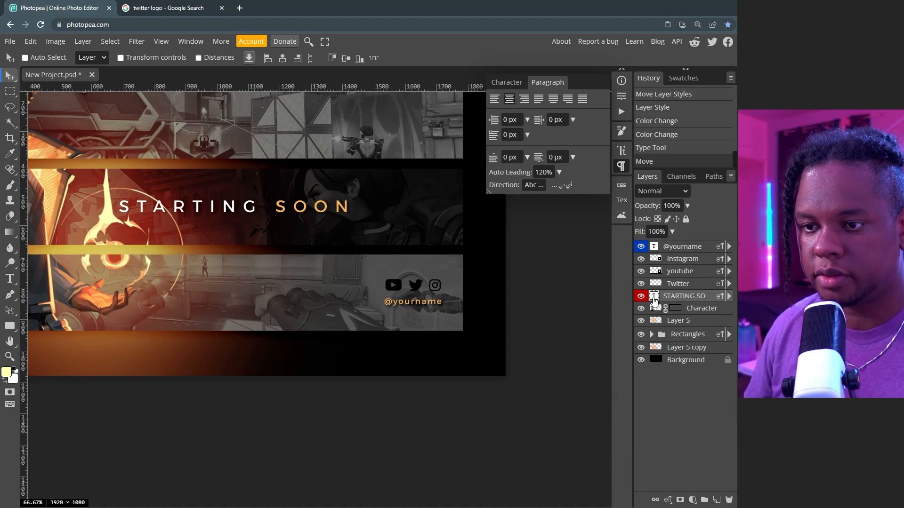
pyautogui.doubleClick(654, 298)
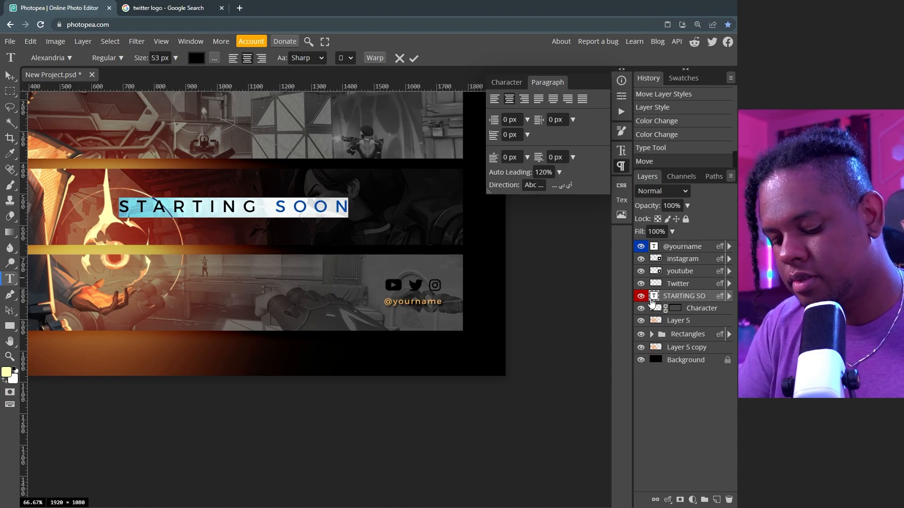
pyautogui.write('be')
pyautogui.press('BackSpace')
pyautogui.press('BackSpace')
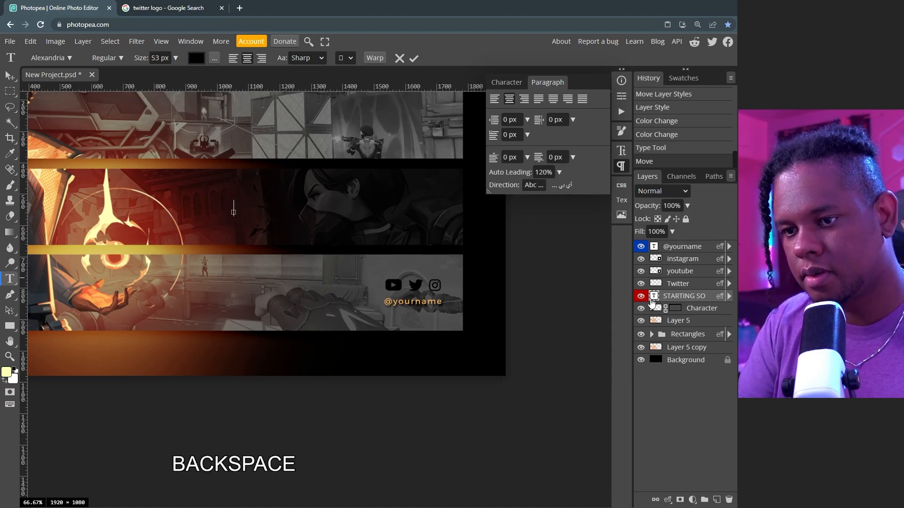
pyautogui.write('BE RIGH')
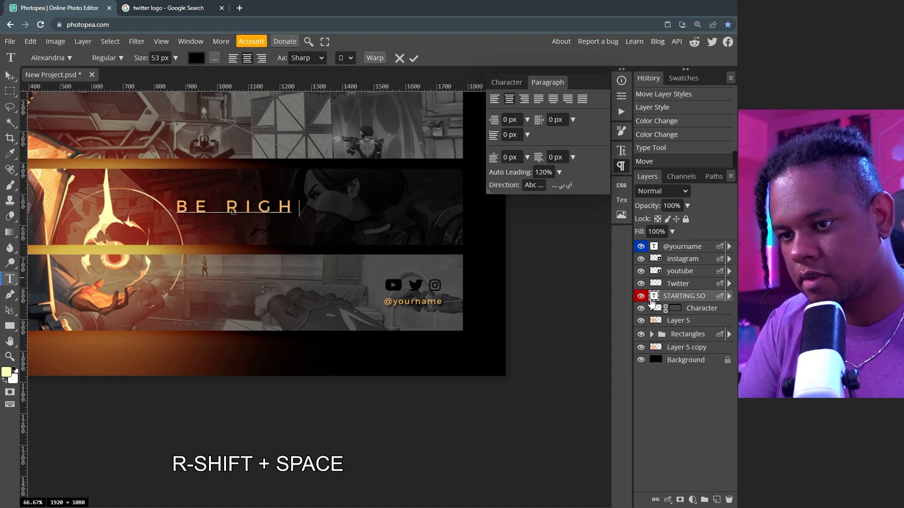
pyautogui.write('T BA')
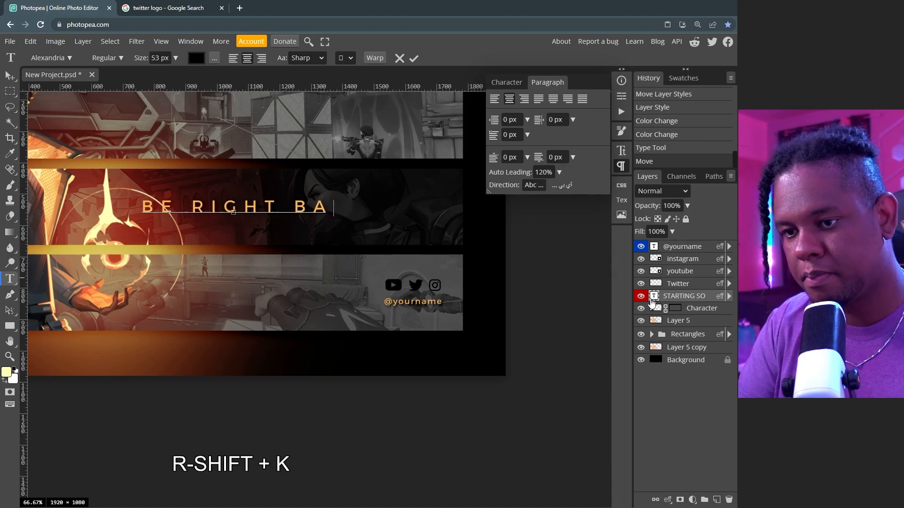
pyautogui.write('CK')
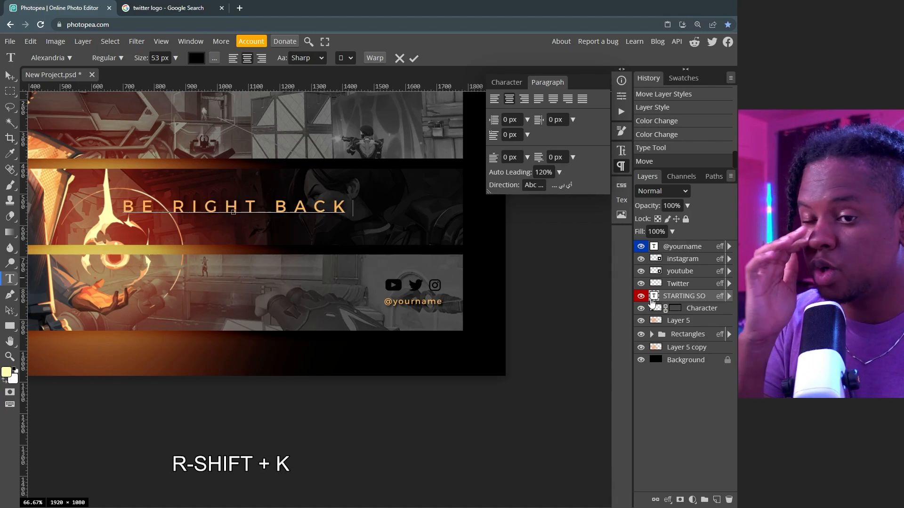
pyautogui.hotkey('ctrl', 'z')
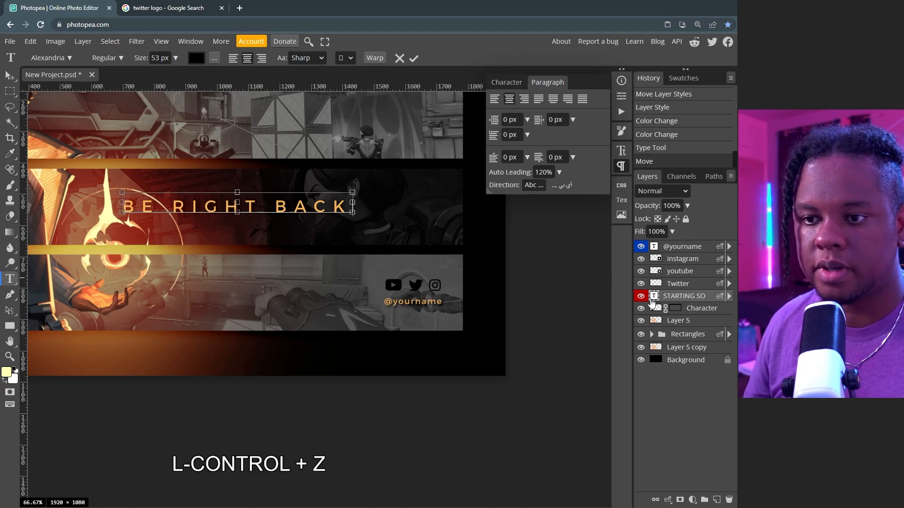
pyautogui.press('space')
pyautogui.moveTo(142, 223); pyautogui.dragTo(233, 275)
pyautogui.press('ctrl+KP_Subtract')
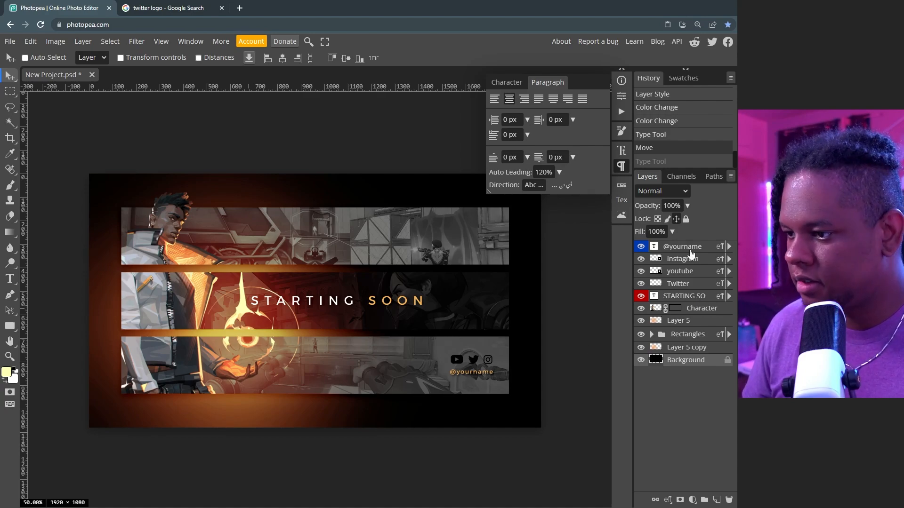
pyautogui.click(657, 253)
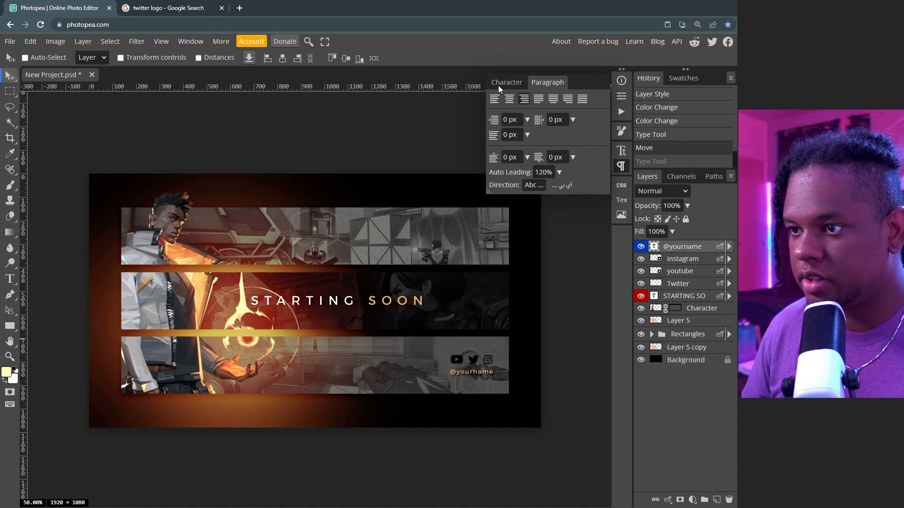
pyautogui.click(500, 84)
pyautogui.click(575, 179)
pyautogui.click(579, 357)
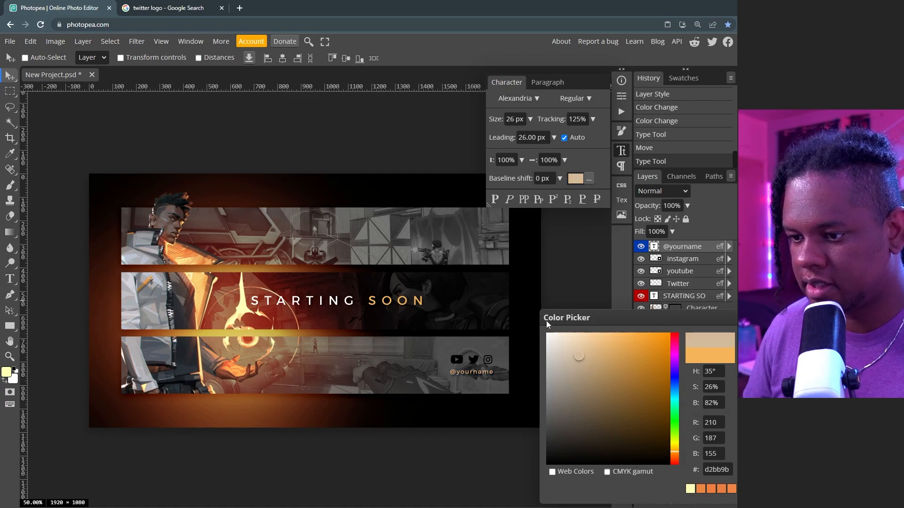
pyautogui.click(547, 334)
pyautogui.click(534, 257)
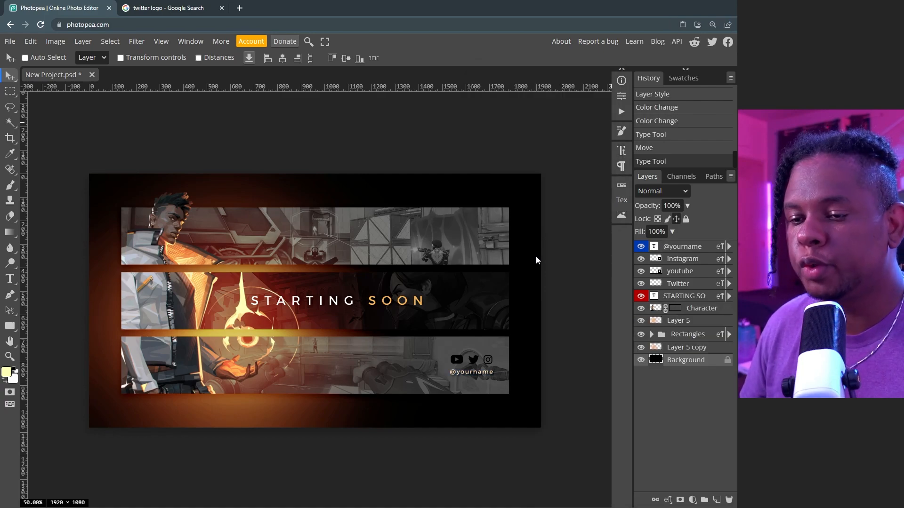
# Step: Switch to the Google Images results and search for "light leaks" in place of the Twitter logo search
pyautogui.click(167, 10)
pyautogui.click(98, 59)
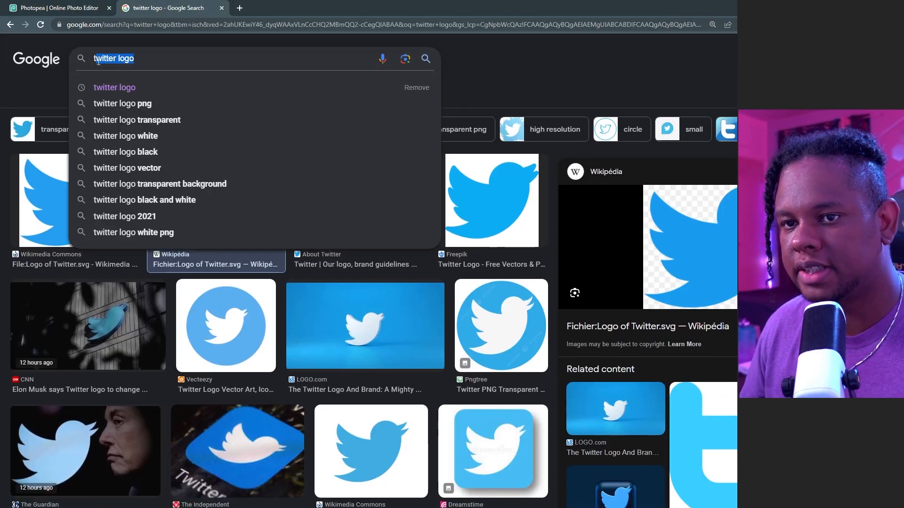
pyautogui.press('BackSpace')
pyautogui.write('light leaks')
pyautogui.press('Return')
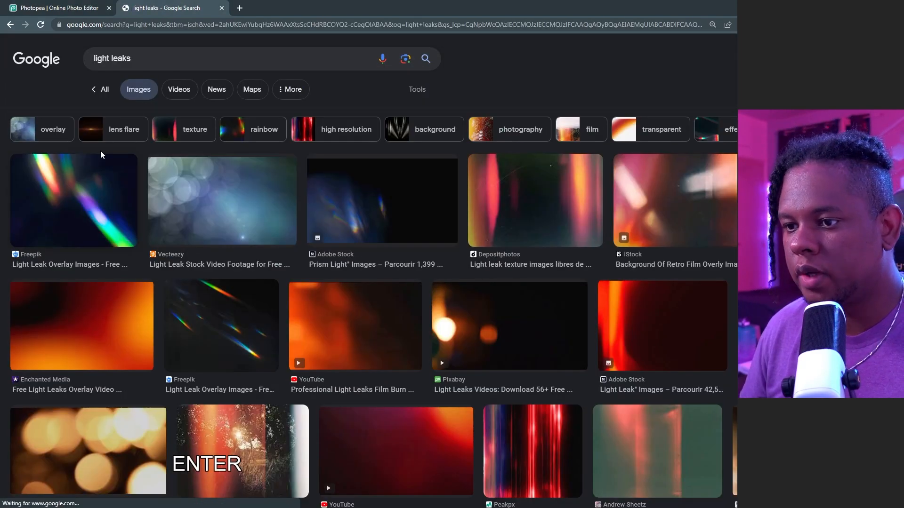
# Step: Copy the blue Adobe Stock prism light image from the search results and paste it into the Photopea project
pyautogui.scroll(-1, 160, 196)
pyautogui.scroll(1, 161, 196)
pyautogui.click(379, 196)
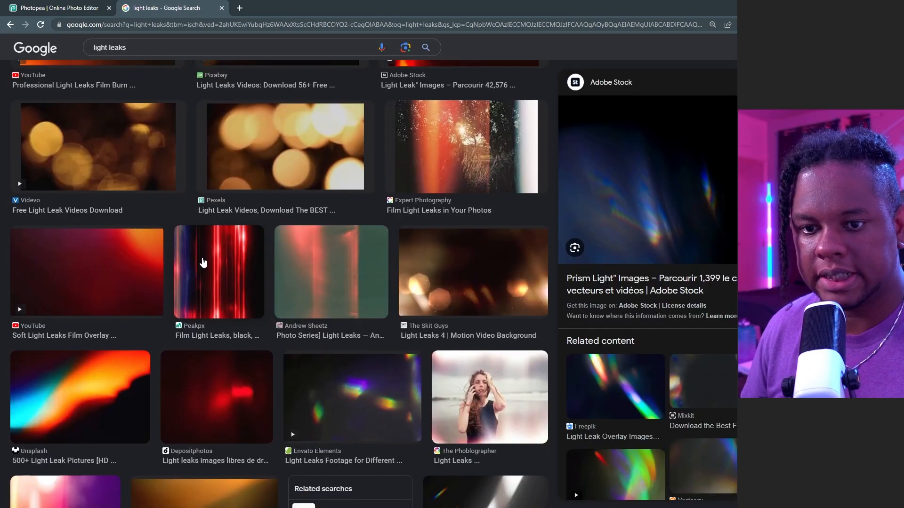
pyautogui.scroll(-3, 204, 262)
pyautogui.scroll(-6, 203, 262)
pyautogui.rightClick(649, 184)
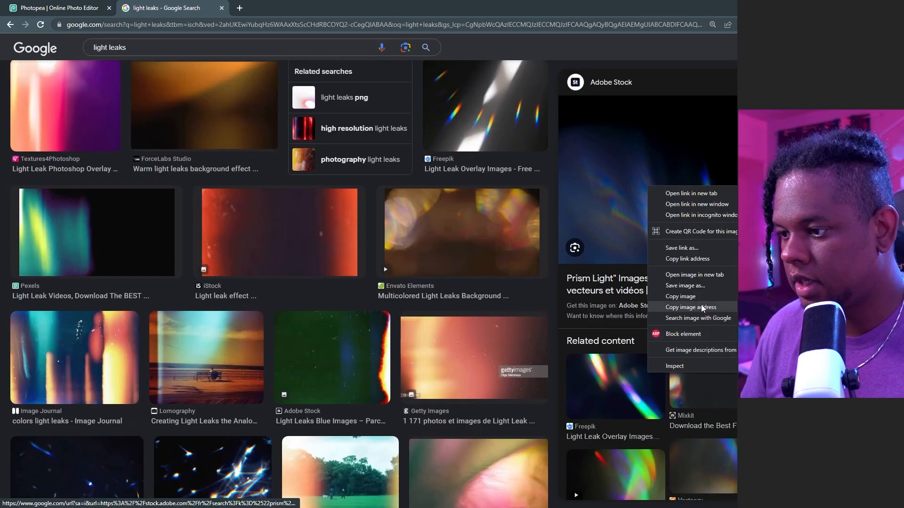
pyautogui.click(698, 297)
pyautogui.hotkey('ctrl', 'Tab')
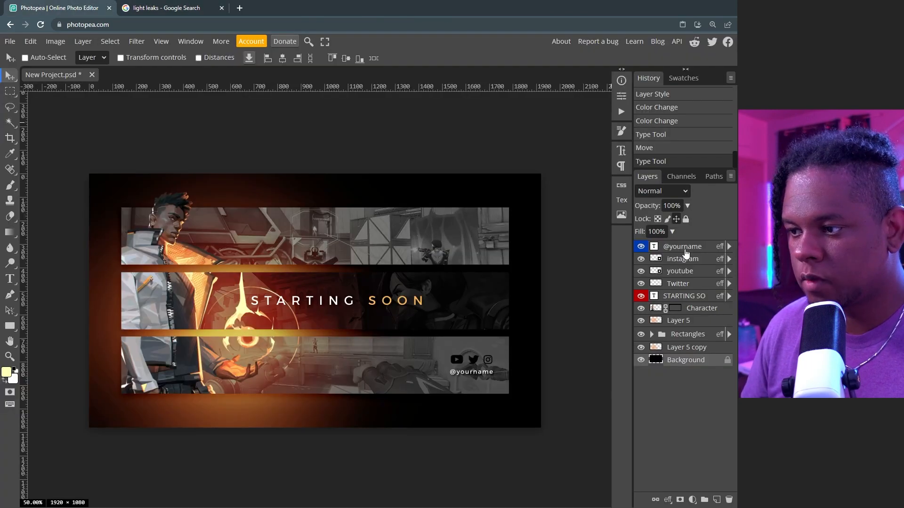
pyautogui.hotkey('ctrl', 'v')
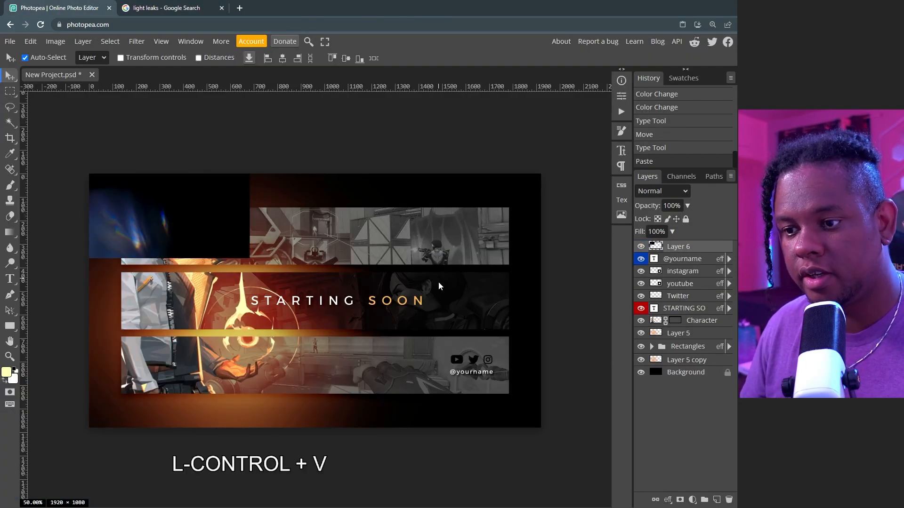
# Step: Flip the pasted light leak horizontally and vertically, enlarge it, and position it over the canvas's upper-right corner
pyautogui.hotkey('ctrl', 'alt', 't')
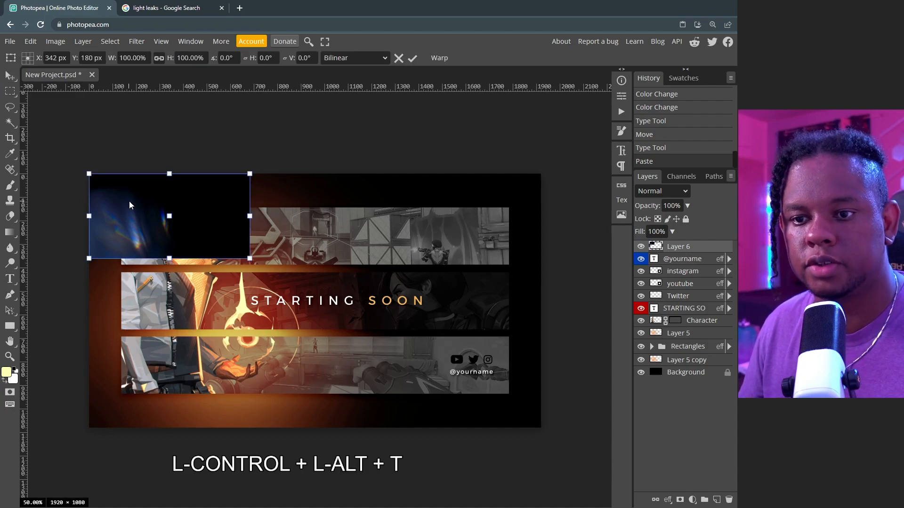
pyautogui.moveTo(137, 208); pyautogui.dragTo(407, 250)
pyautogui.rightClick(407, 250)
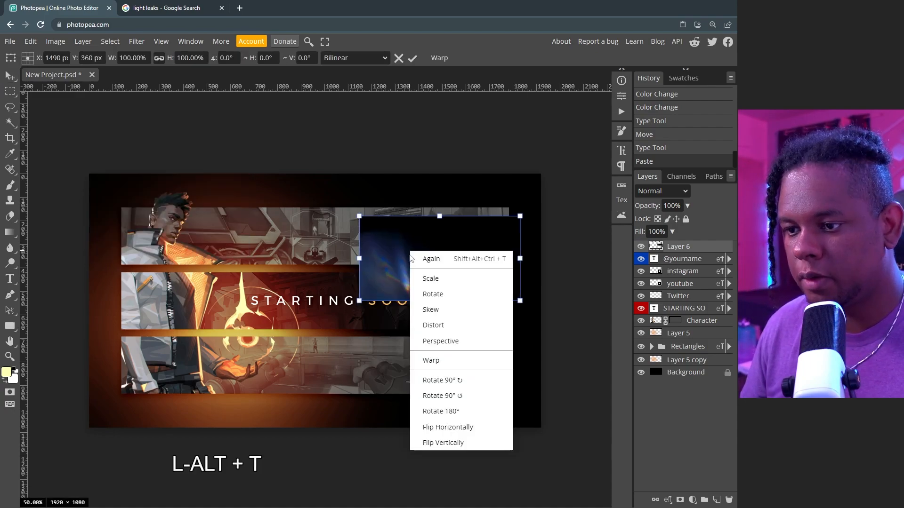
pyautogui.click(454, 425)
pyautogui.rightClick(419, 262)
pyautogui.click(452, 453)
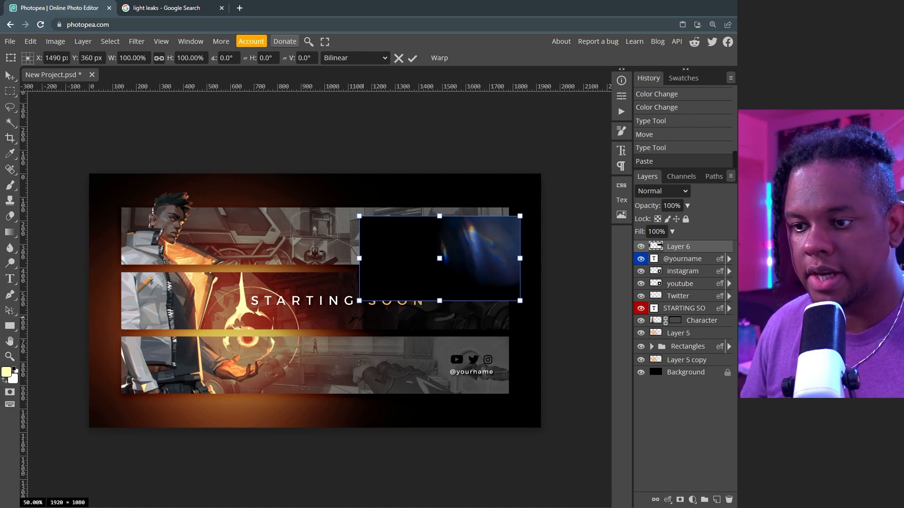
pyautogui.moveTo(359, 301); pyautogui.dragTo(332, 322)
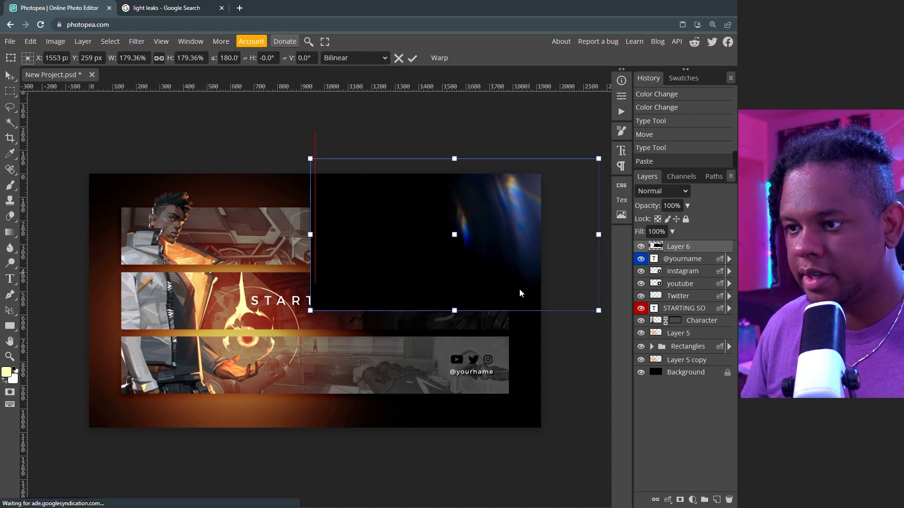
pyautogui.moveTo(520, 290); pyautogui.dragTo(524, 284)
pyautogui.press('Return')
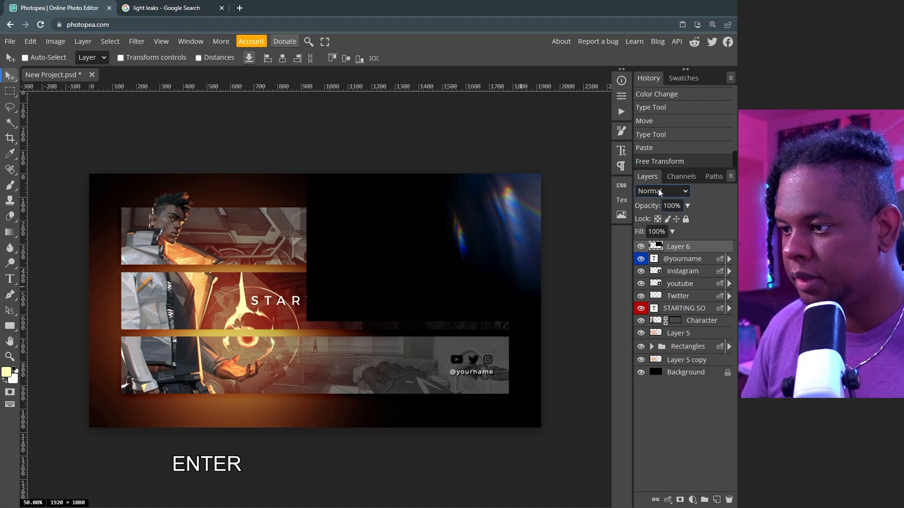
# Step: Set the light leak layer's blending mode to Linear Dodge and shift its hue to -9, leaving Colorize off
pyautogui.click(673, 191)
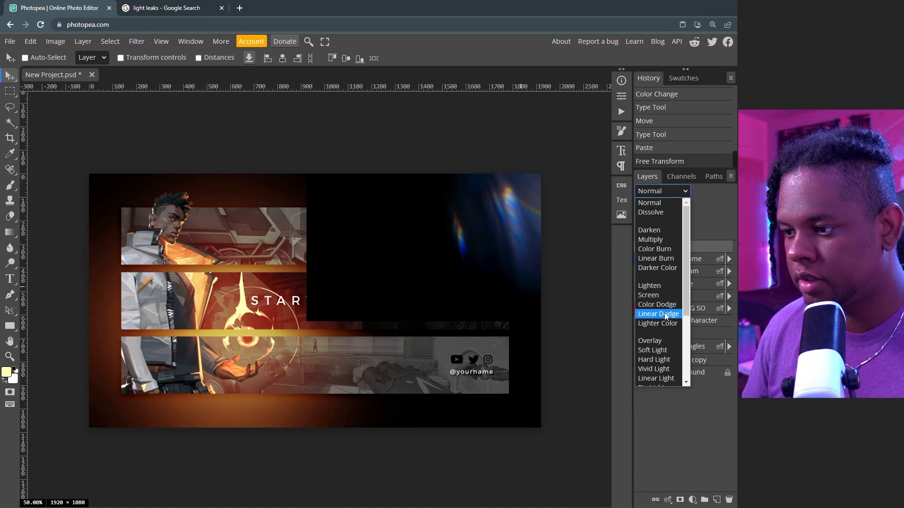
pyautogui.click(665, 314)
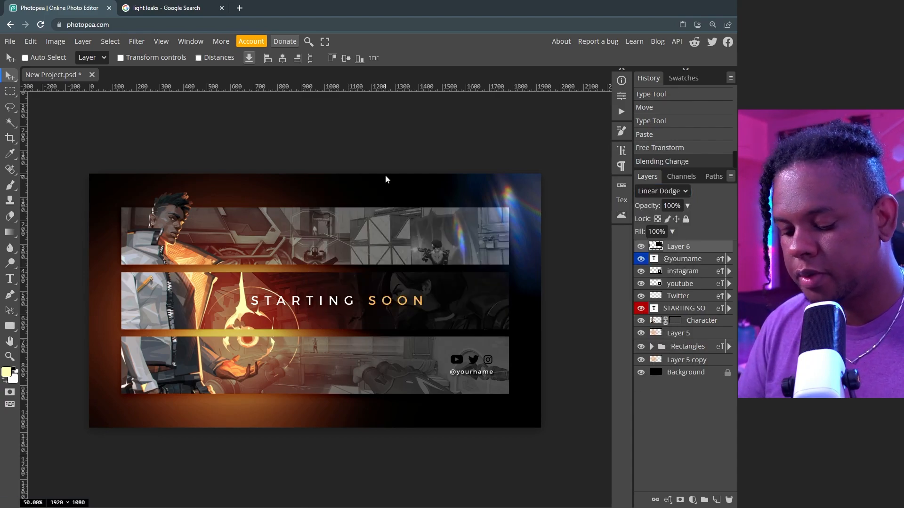
pyautogui.hotkey('ctrl', 'u')
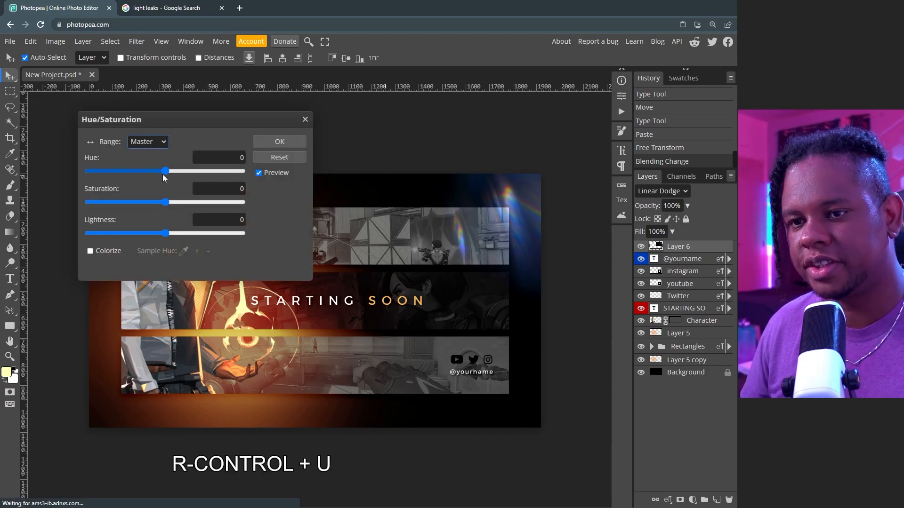
pyautogui.moveTo(164, 173); pyautogui.dragTo(89, 174)
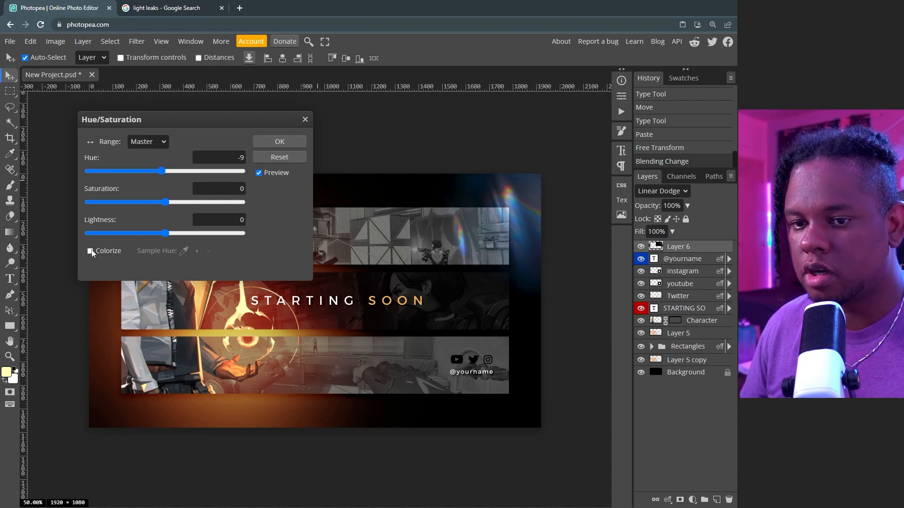
pyautogui.click(90, 251)
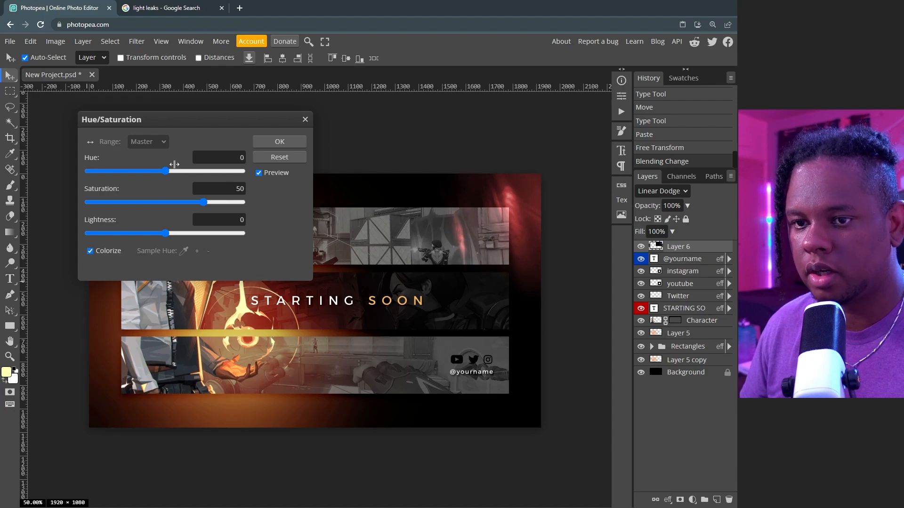
pyautogui.click(90, 251)
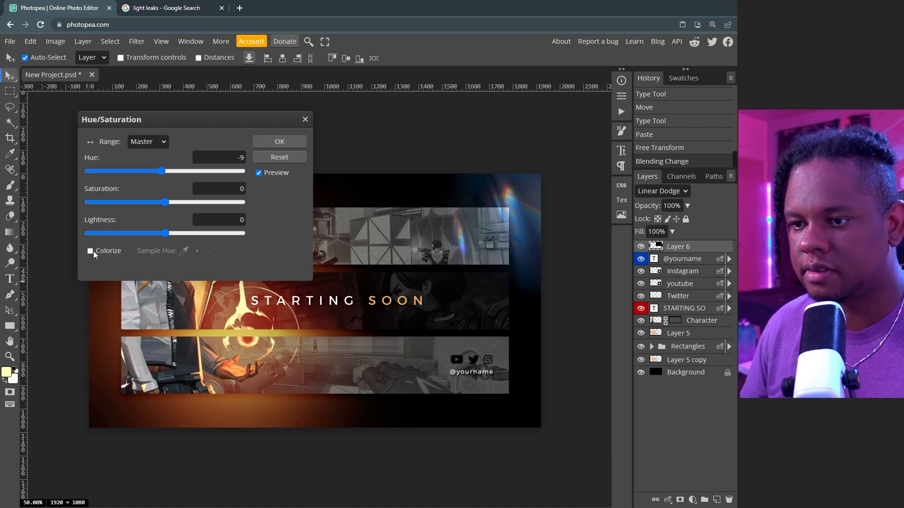
pyautogui.press('Return')
# Step: Nudge the light leak further into the upper-right corner and place a scaled-down duplicate in the lower-right corner
pyautogui.moveTo(506, 229); pyautogui.dragTo(523, 212)
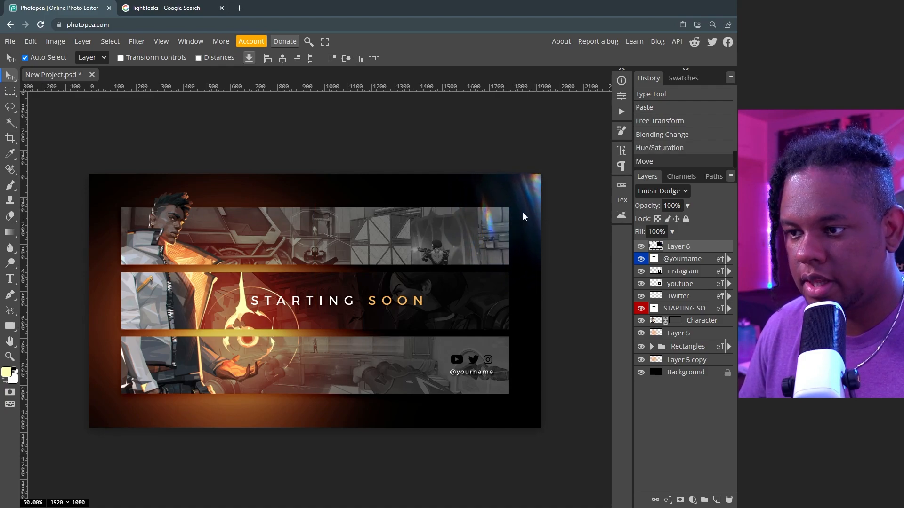
pyautogui.moveTo(535, 251); pyautogui.dragTo(534, 399)
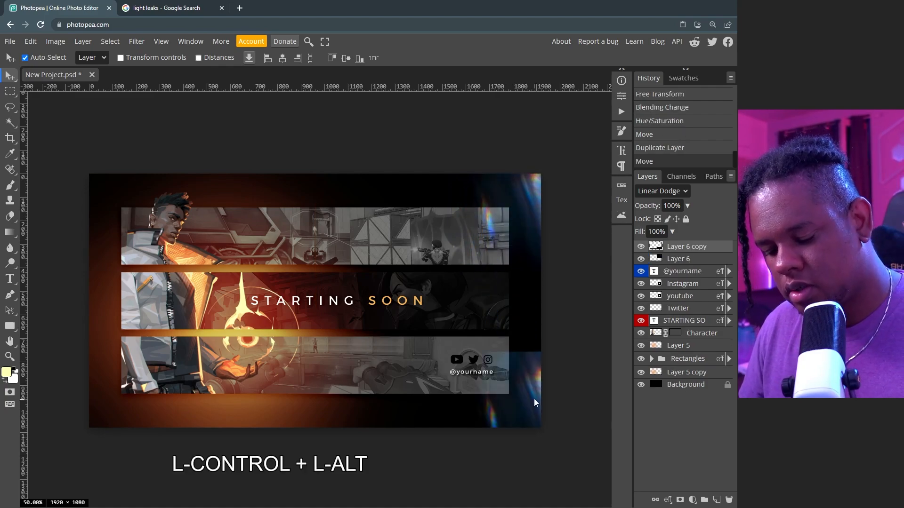
pyautogui.hotkey('ctrl', 'alt', 't')
pyautogui.moveTo(339, 352); pyautogui.dragTo(516, 363)
pyautogui.press('Return')
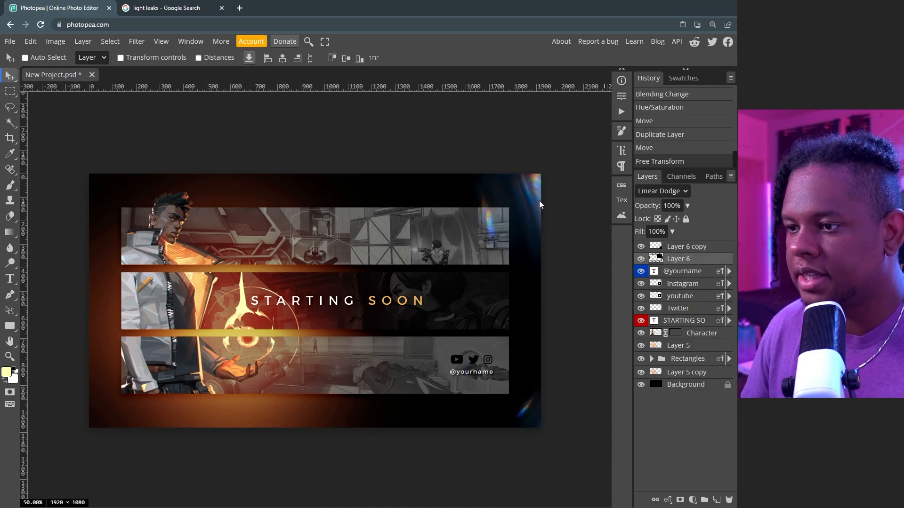
# Step: Lower the opacity of both light leak layers, setting the lower-right copy to 53%
pyautogui.click(688, 207)
pyautogui.moveTo(687, 221); pyautogui.dragTo(659, 221)
pyautogui.click(683, 247)
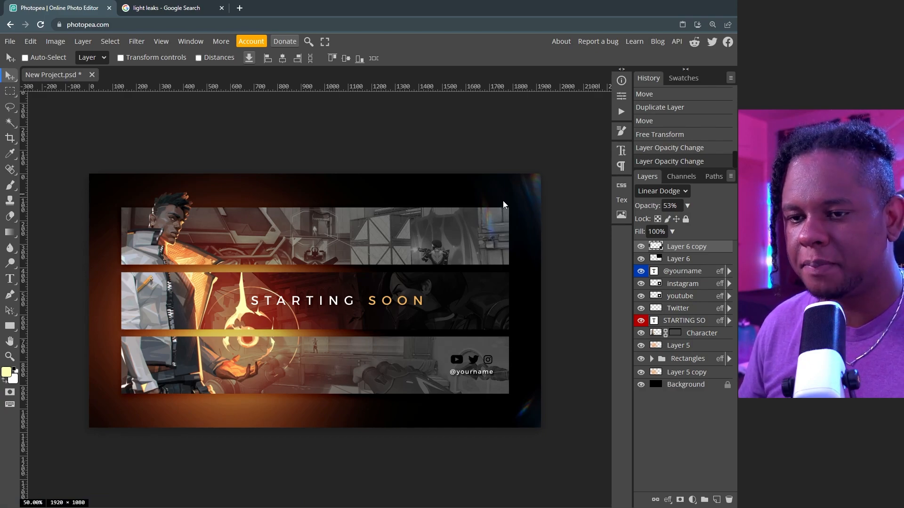
# Step: Copy the whole canvas merged and paste it as a new layer above all others
pyautogui.hotkey('ctrl', 'a')
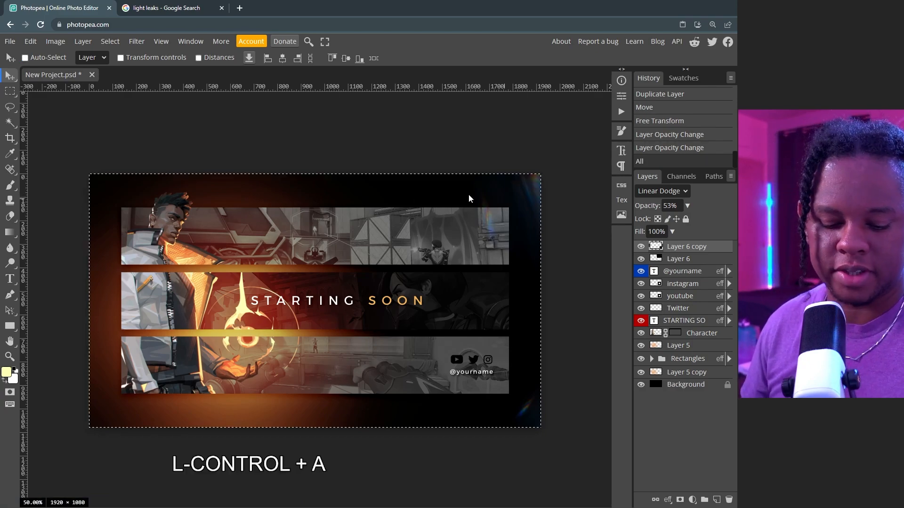
pyautogui.hotkey('ctrl', 'shift', 'c')
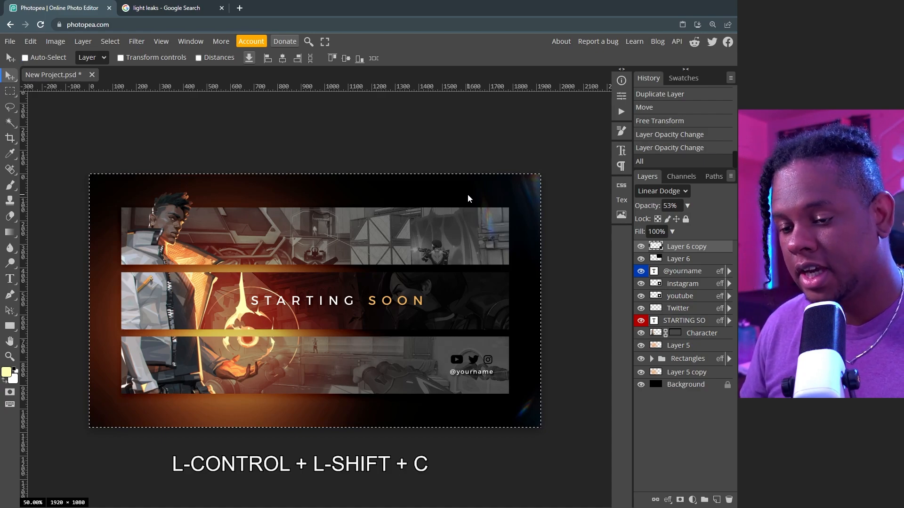
pyautogui.hotkey('ctrl', 'v')
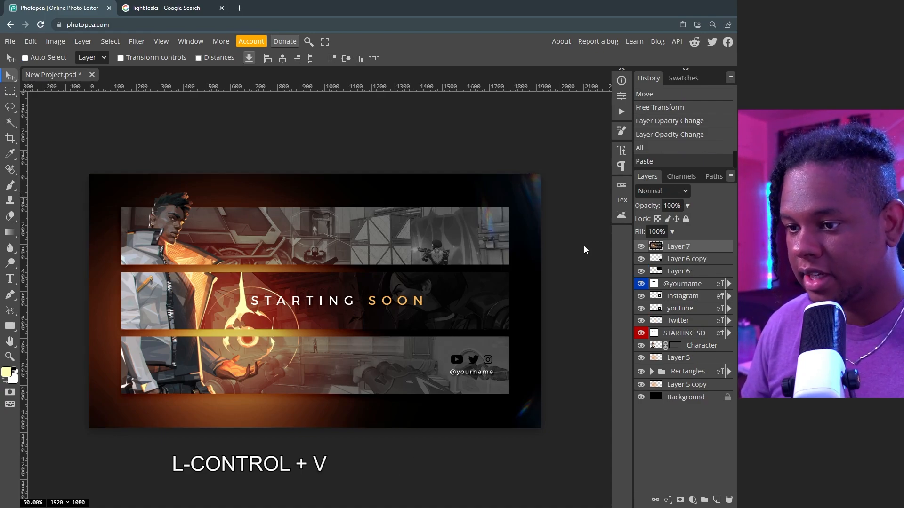
# Step: Enlarge the merged copy to about 154% so it overfills the canvas, and reorder it directly above the Background layer
pyautogui.moveTo(307, 245); pyautogui.dragTo(303, 244)
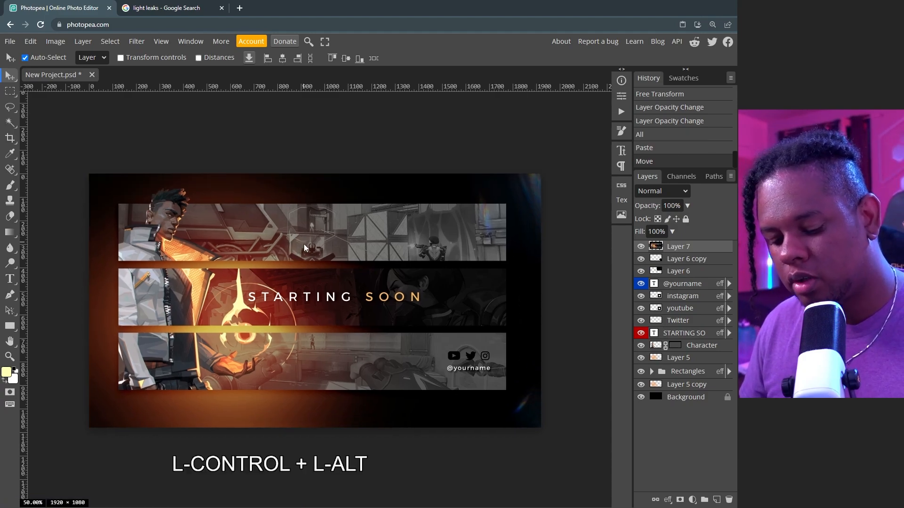
pyautogui.hotkey('ctrl', 'alt', 't')
pyautogui.moveTo(538, 424); pyautogui.dragTo(670, 463)
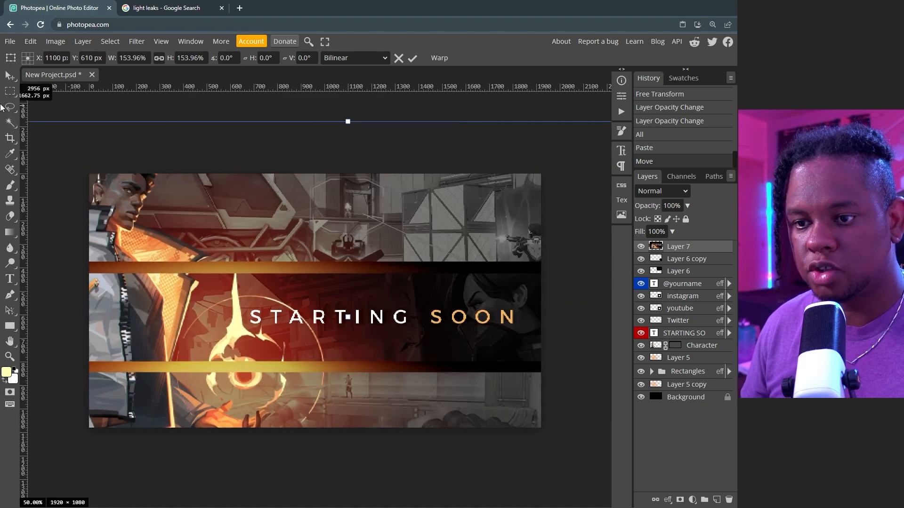
pyautogui.moveTo(1, 105); pyautogui.dragTo(18, 97)
pyautogui.hotkey('ctrl', '-')
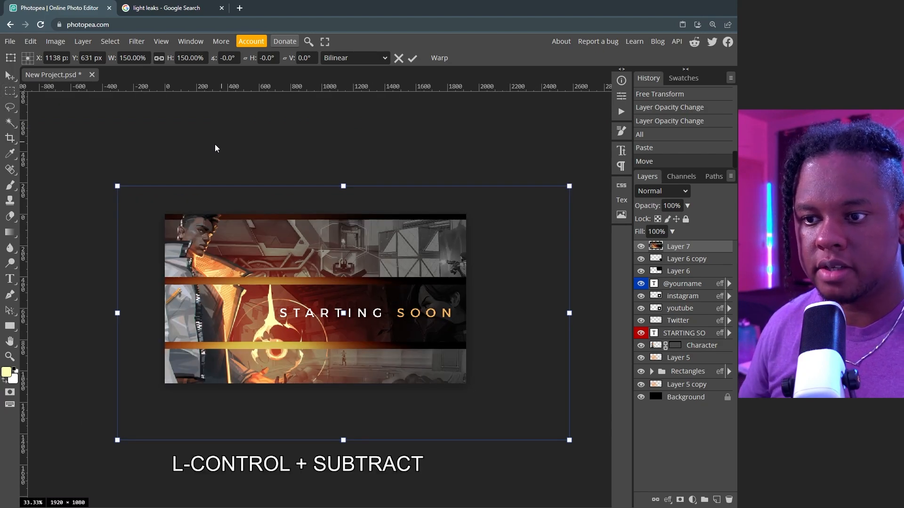
pyautogui.moveTo(122, 188); pyautogui.dragTo(107, 179)
pyautogui.press('Return')
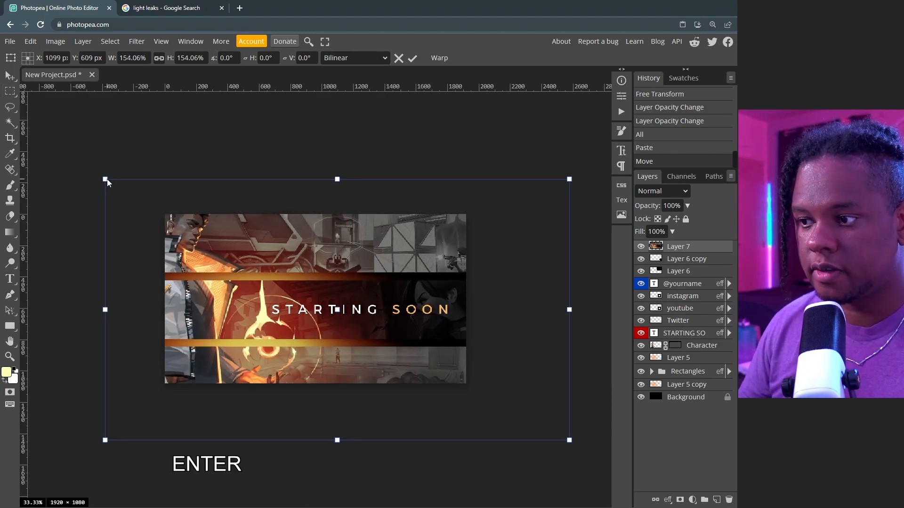
pyautogui.moveTo(688, 247); pyautogui.dragTo(683, 391)
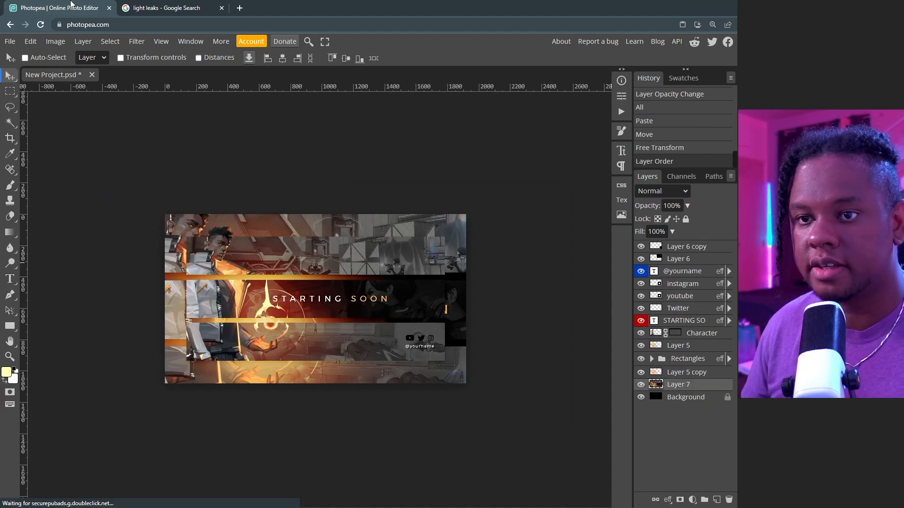
pyautogui.click(136, 41)
pyautogui.moveTo(202, 176)
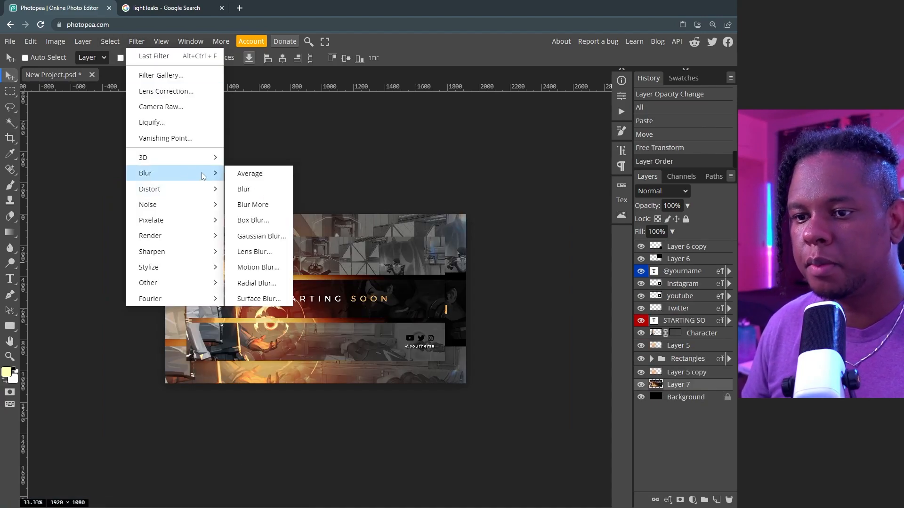
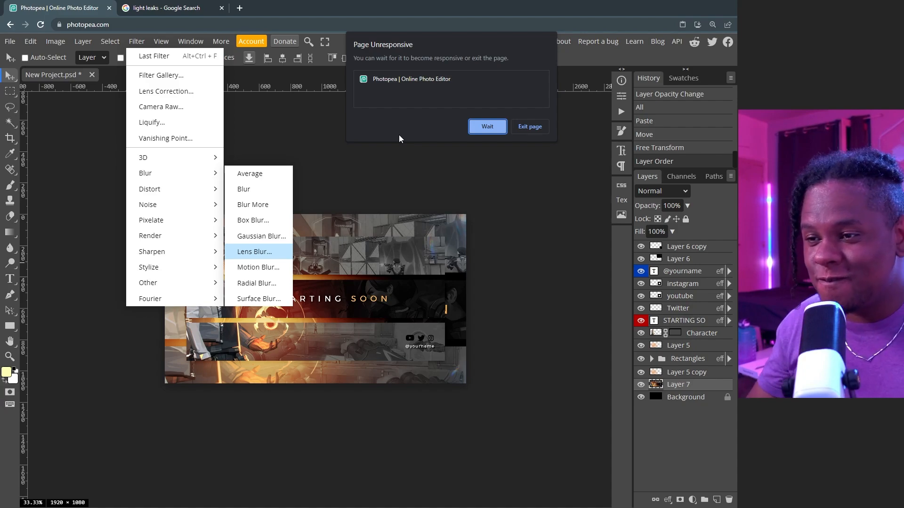
pyautogui.click(485, 125)
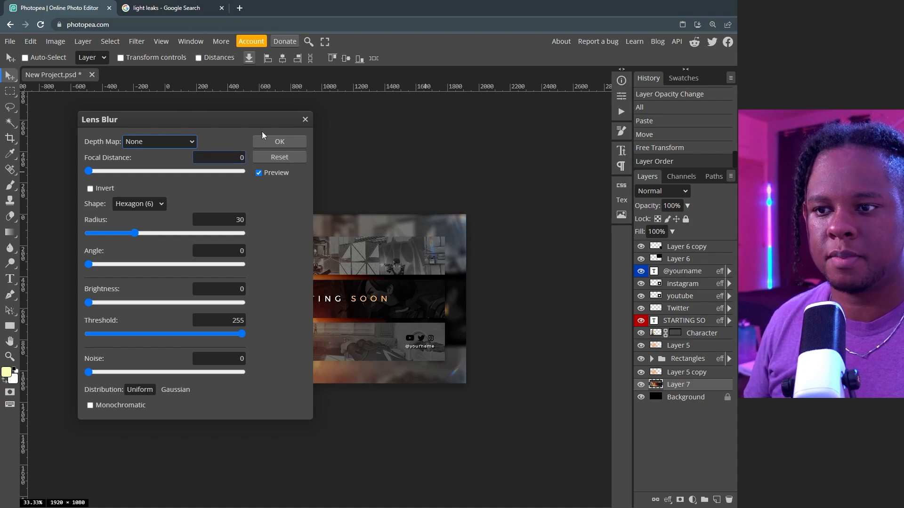
pyautogui.moveTo(254, 120); pyautogui.dragTo(91, 179)
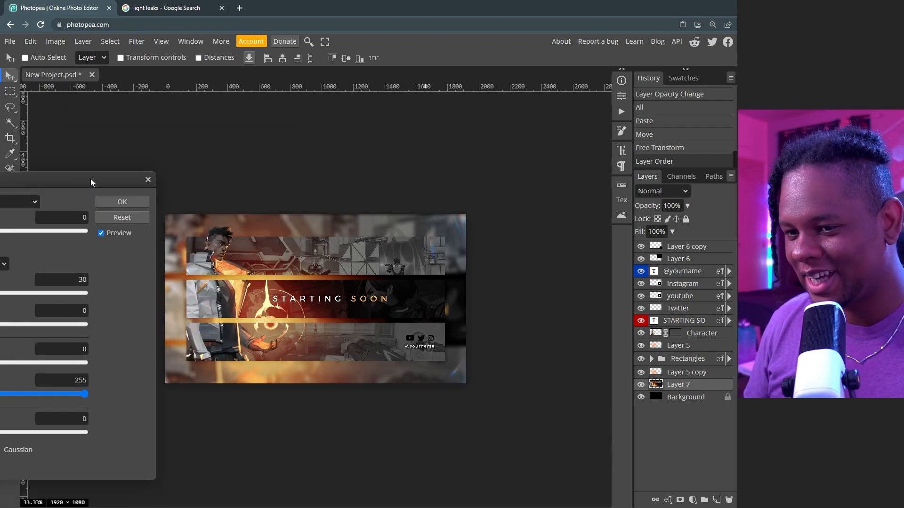
pyautogui.click(148, 180)
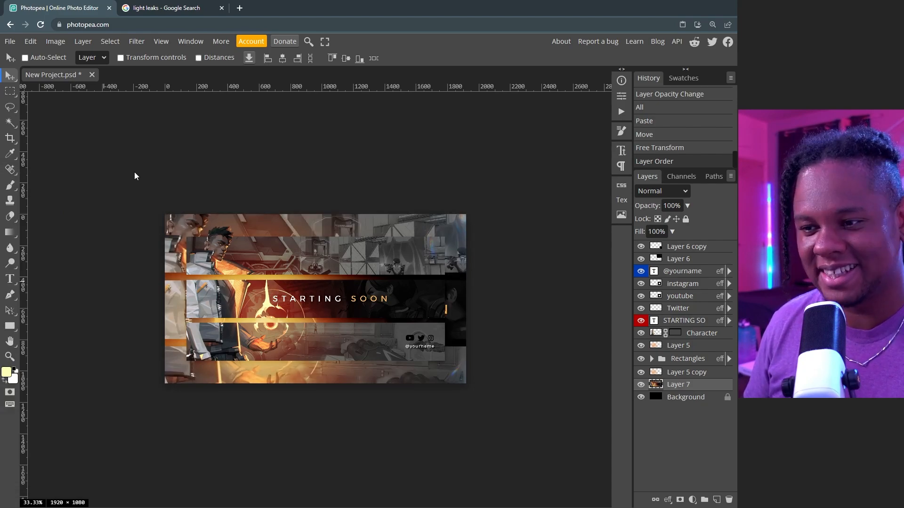
# Step: Apply a Gaussian Blur with a 12.0 px radius to the enlarged merged copy on Layer 7
pyautogui.click(142, 42)
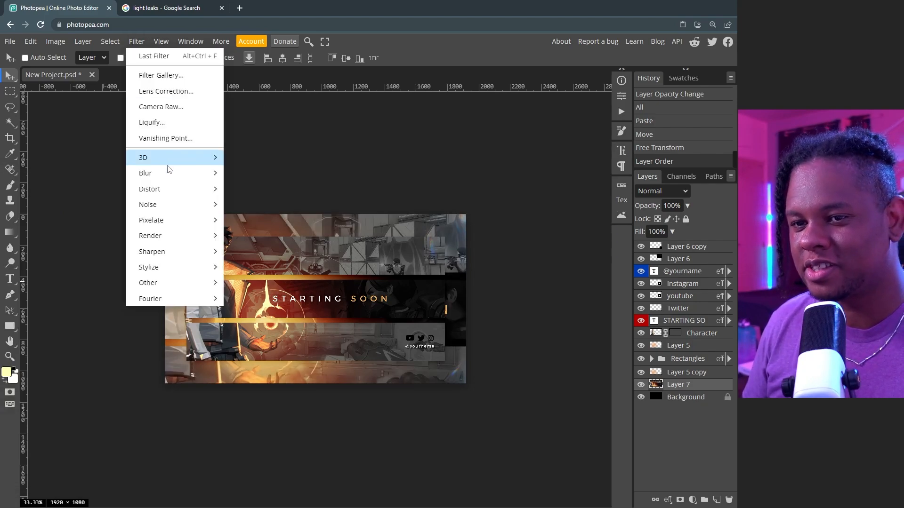
pyautogui.moveTo(167, 173)
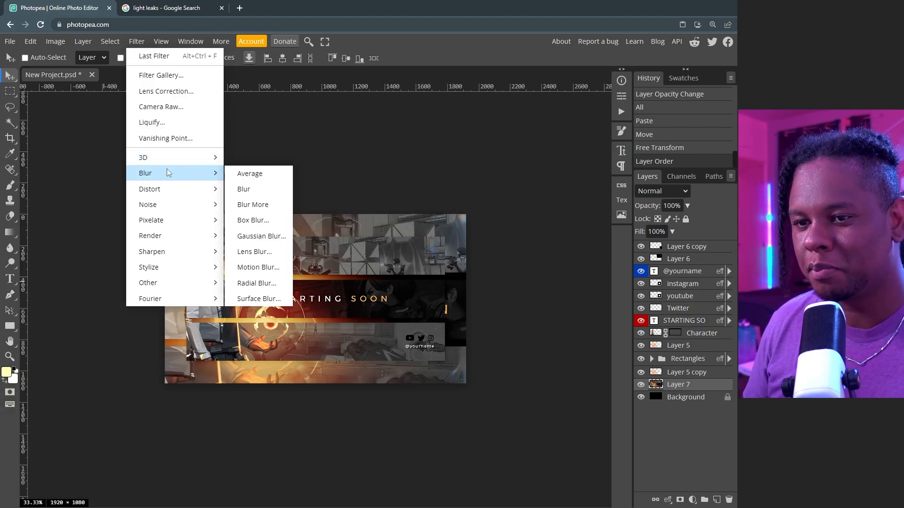
pyautogui.click(253, 235)
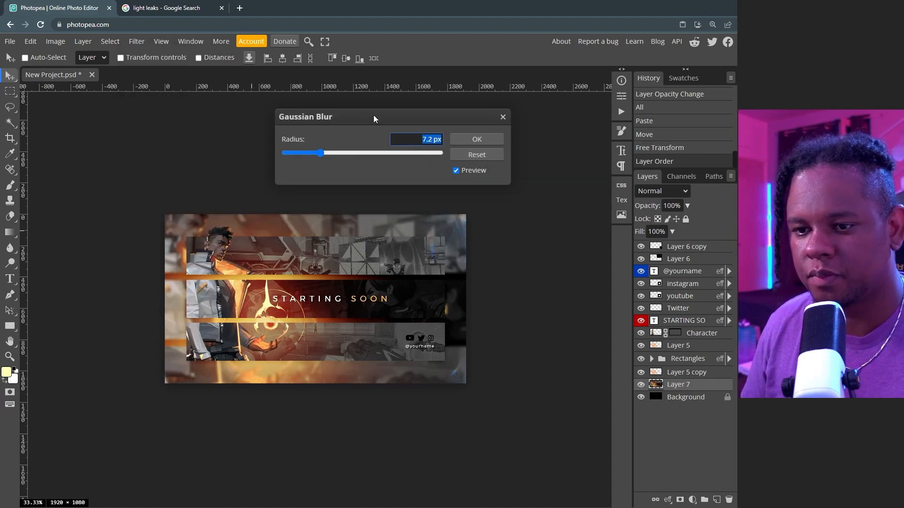
pyautogui.click(329, 155)
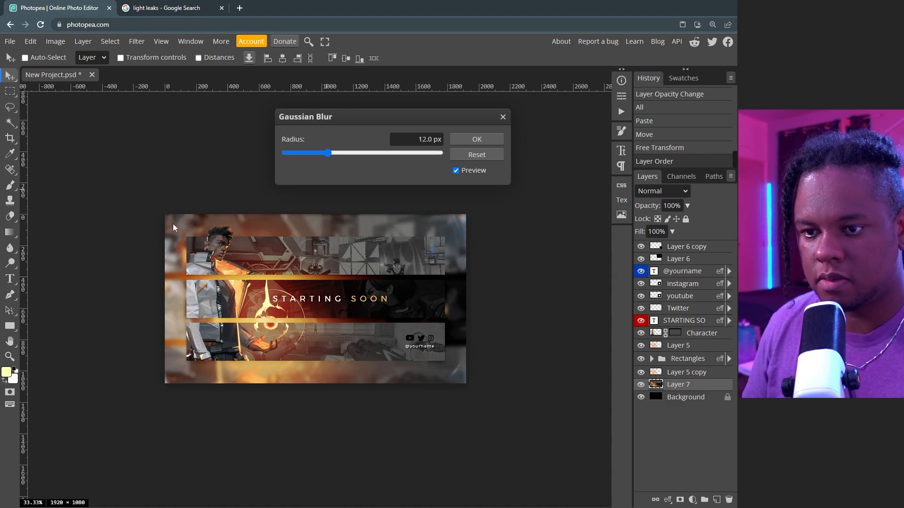
pyautogui.click(476, 139)
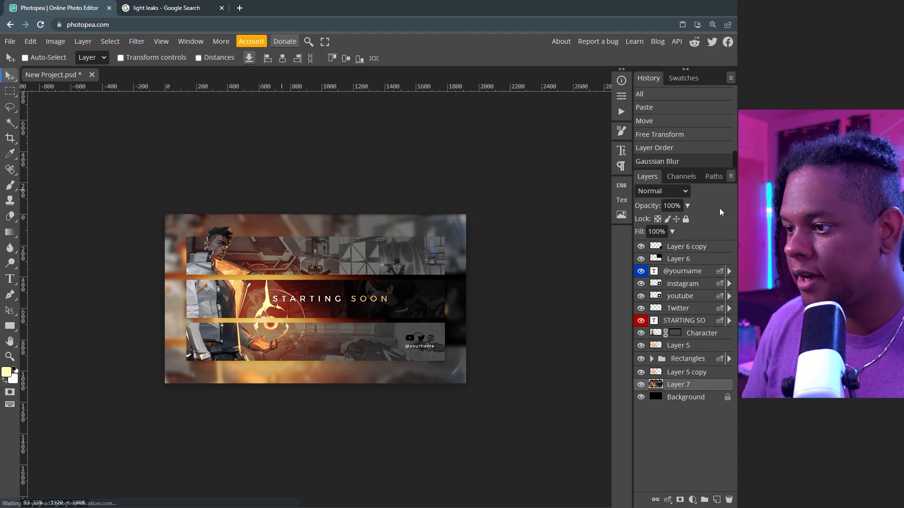
# Step: Lower the opacity of the blurred background copy to 13%
pyautogui.click(687, 207)
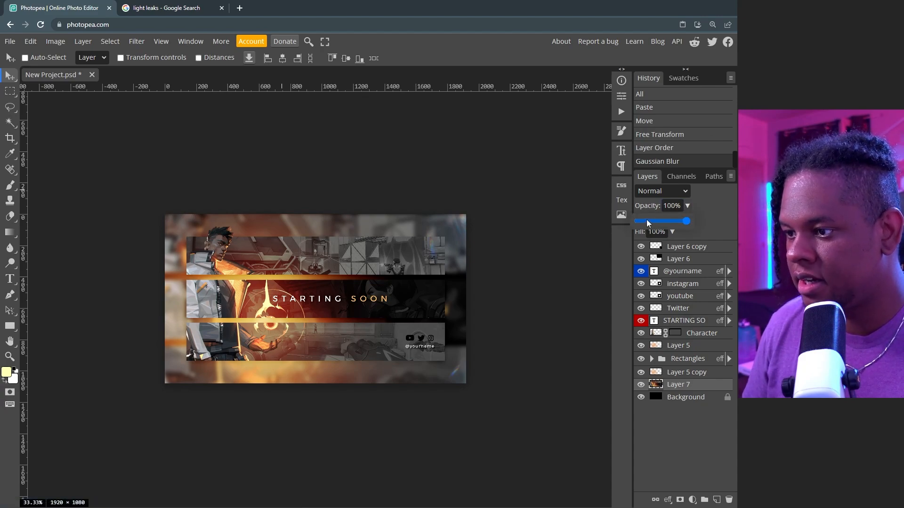
pyautogui.moveTo(639, 222); pyautogui.dragTo(624, 224)
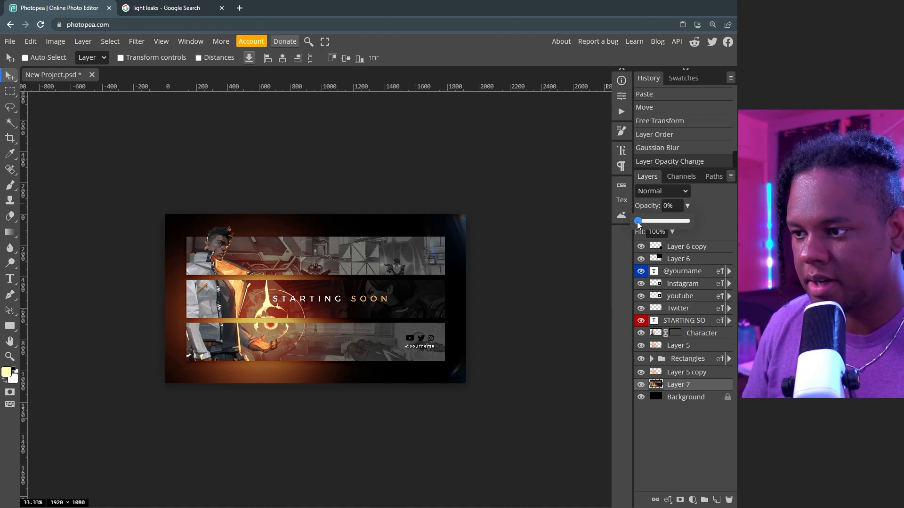
pyautogui.moveTo(641, 226); pyautogui.dragTo(644, 225)
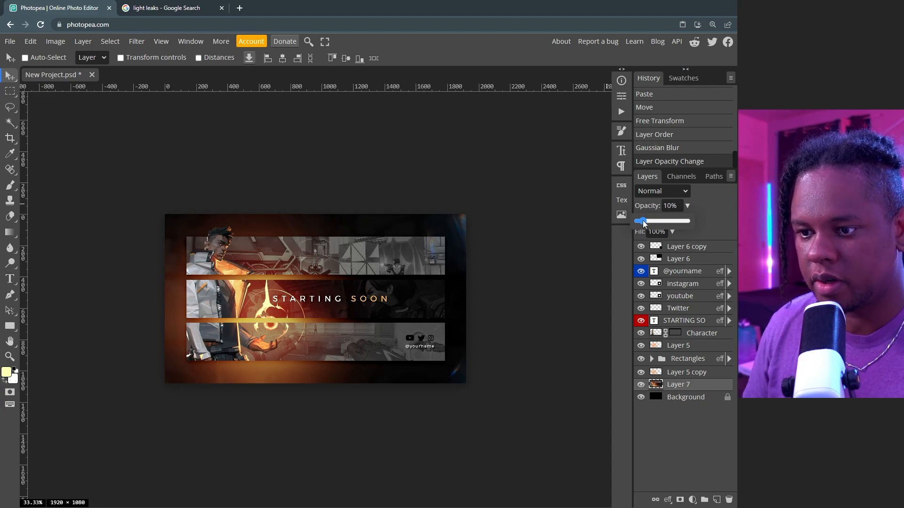
pyautogui.moveTo(645, 224); pyautogui.dragTo(646, 224)
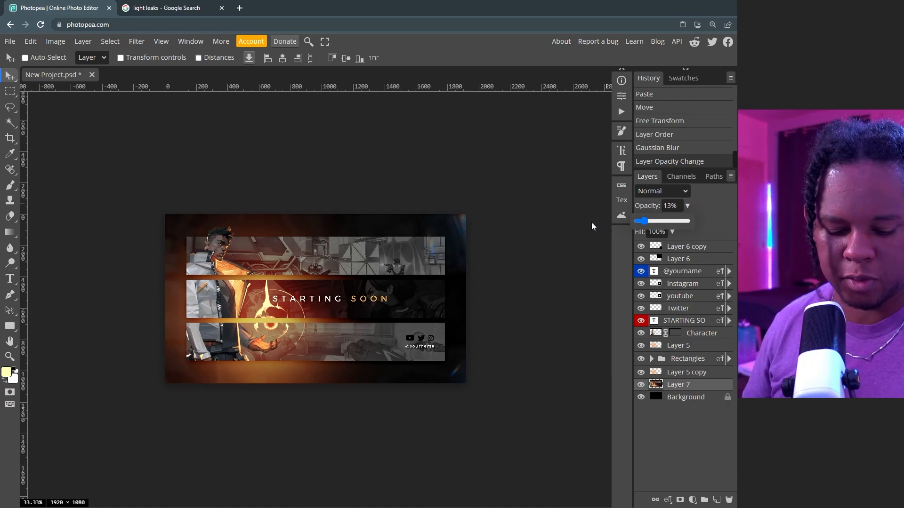
pyautogui.hotkey('ctrl', '+')
pyautogui.click(555, 254)
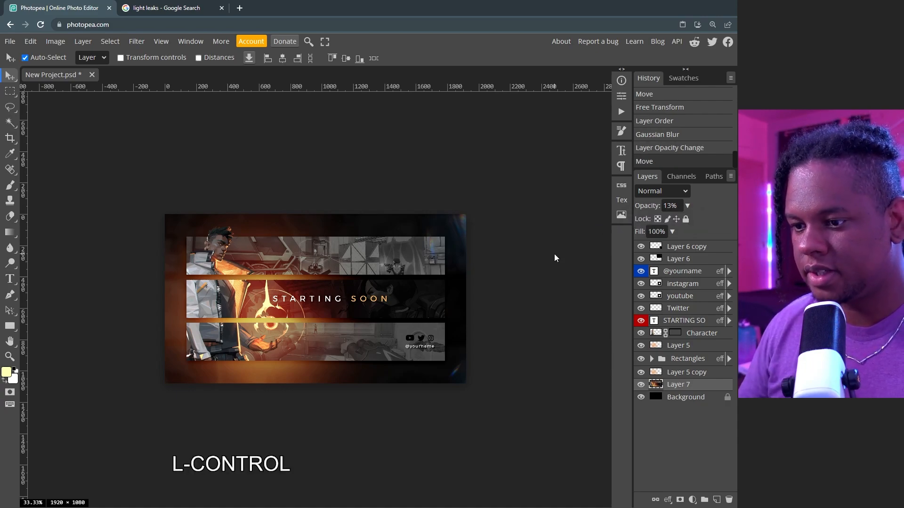
pyautogui.hotkey('ctrl', '+')
pyautogui.hotkey('ctrl', '+')
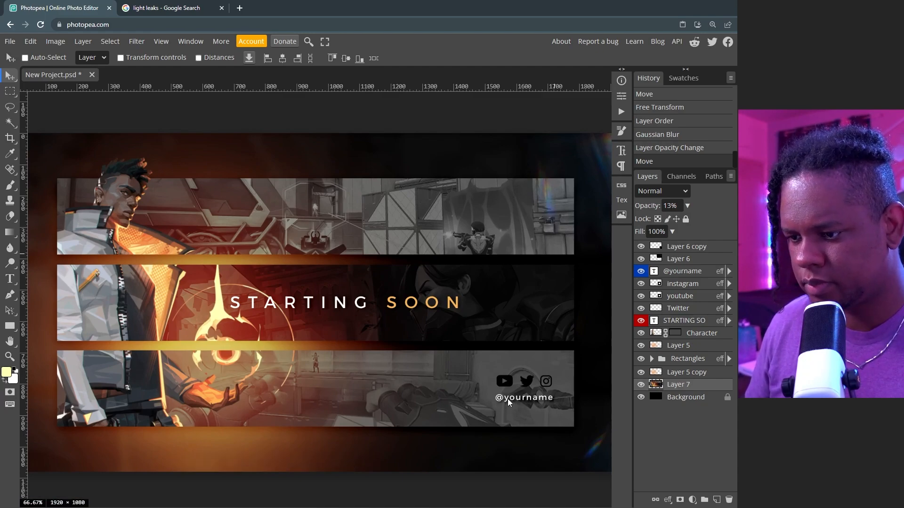
pyautogui.click(659, 272)
pyautogui.click(622, 151)
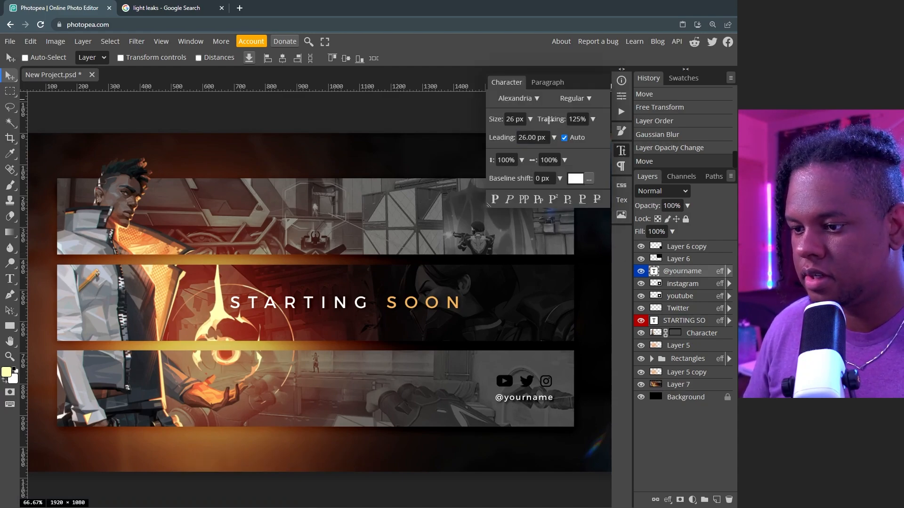
pyautogui.moveTo(548, 120); pyautogui.dragTo(530, 134)
pyautogui.click(524, 199)
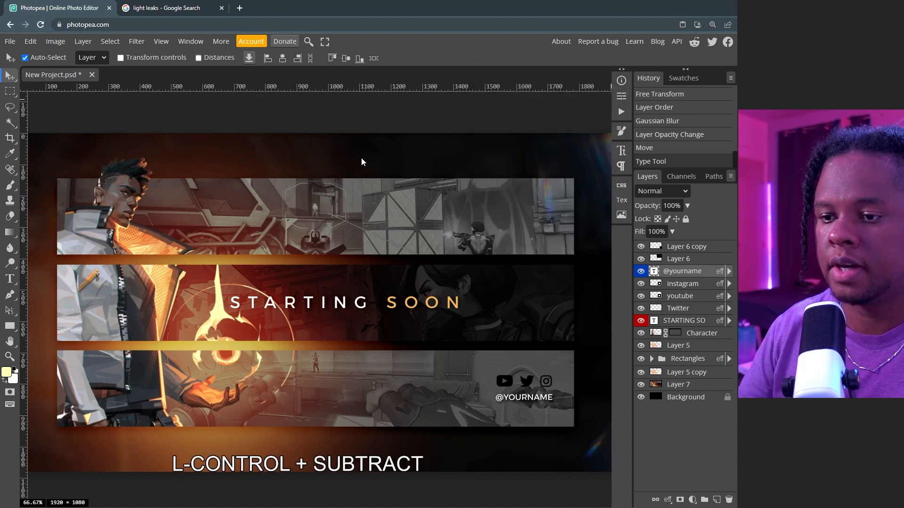
pyautogui.hotkey('ctrl', '-')
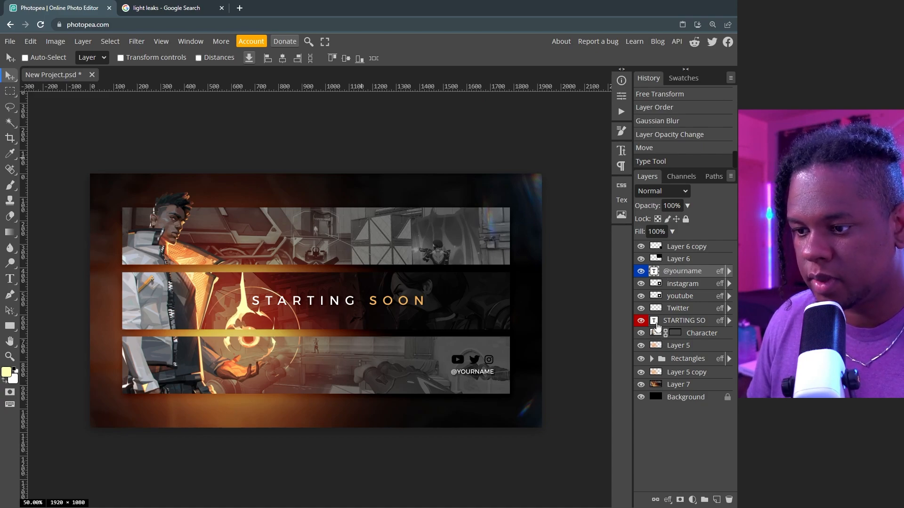
# Step: Rename both light leak layers "Light leak" and the blurred merged copy "Blur"
pyautogui.click(658, 325)
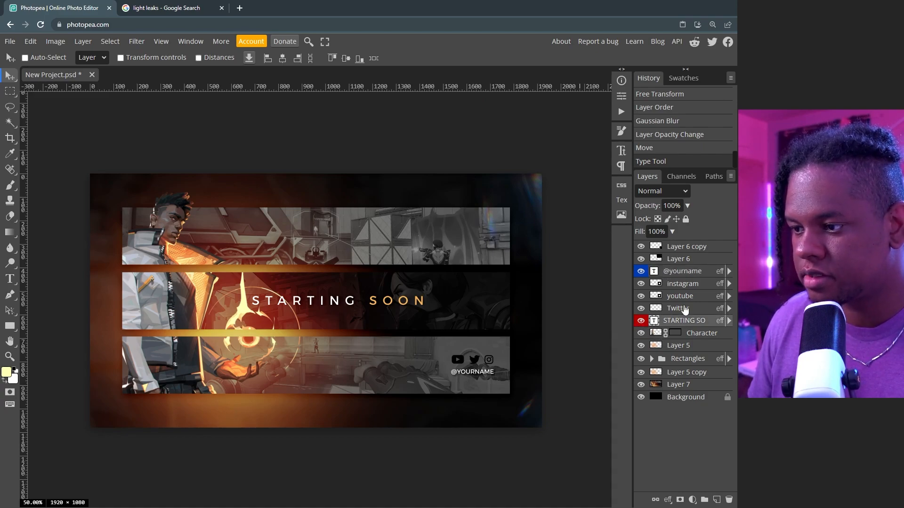
pyautogui.click(678, 285)
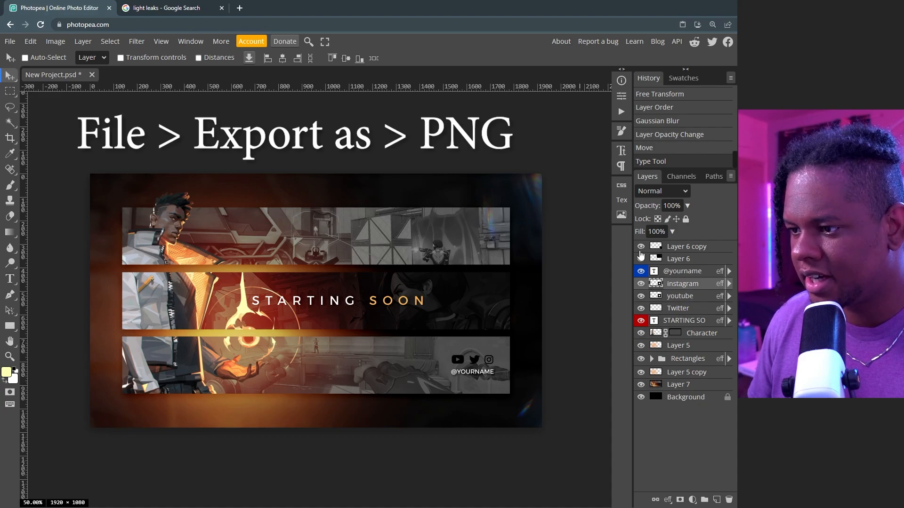
pyautogui.write('Blur')
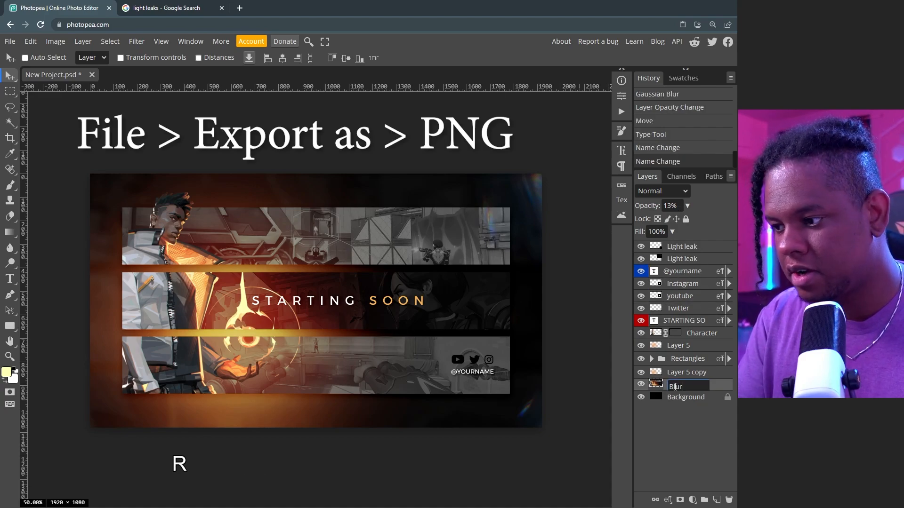
pyautogui.press('Return')
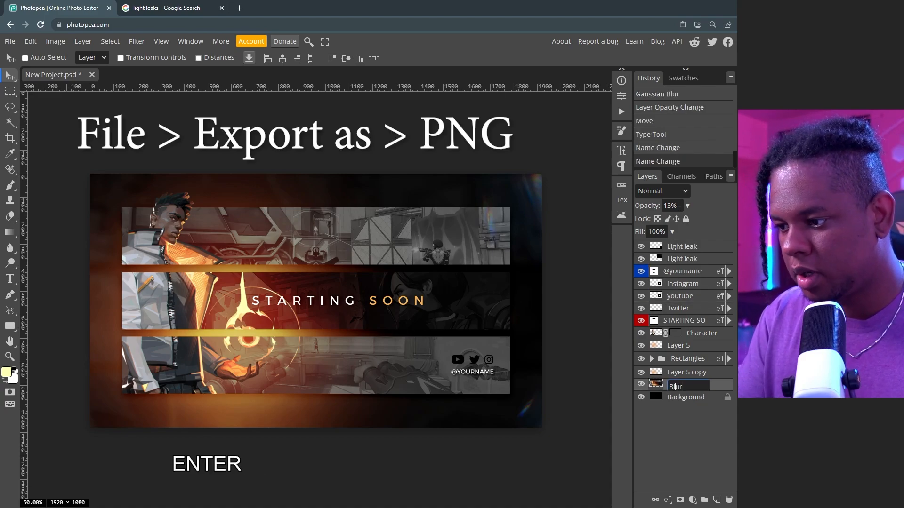
# Step: Hide and show the Rectangles group and the Character layer to check what each contributes to the design
pyautogui.click(641, 359)
pyautogui.click(641, 359)
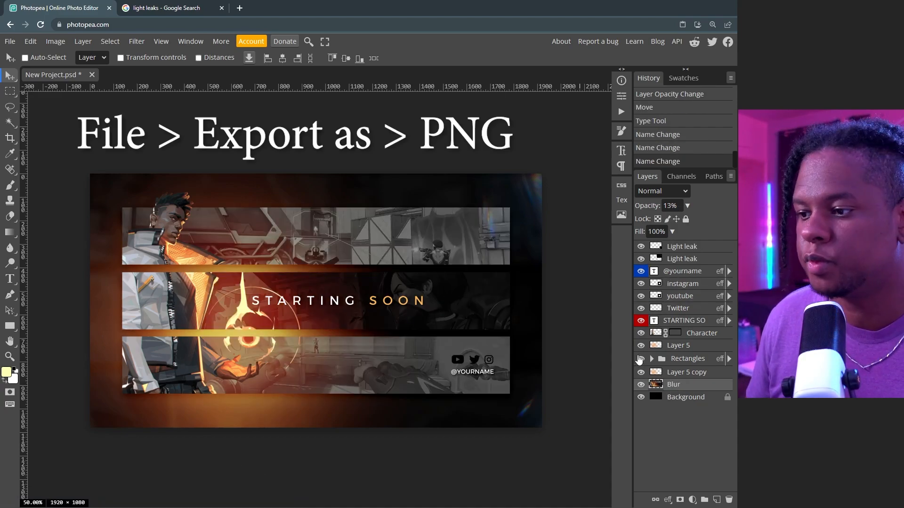
pyautogui.click(640, 334)
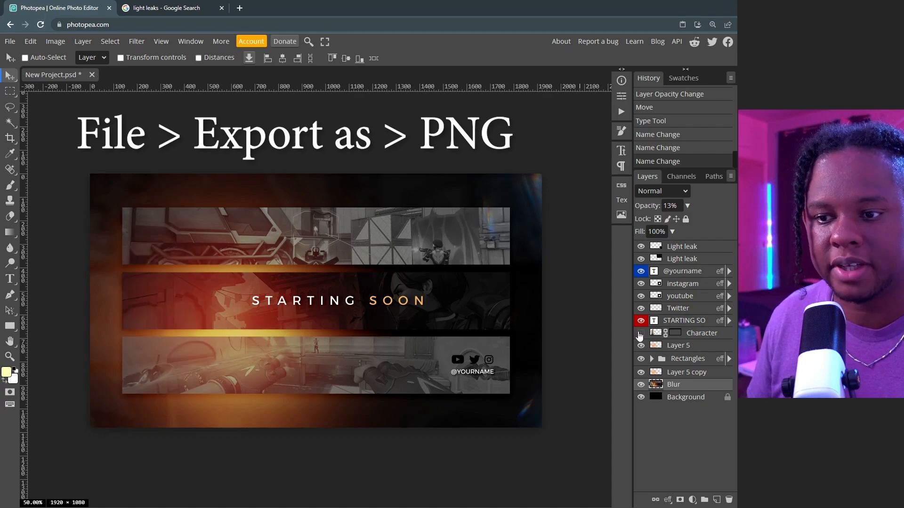
pyautogui.click(640, 334)
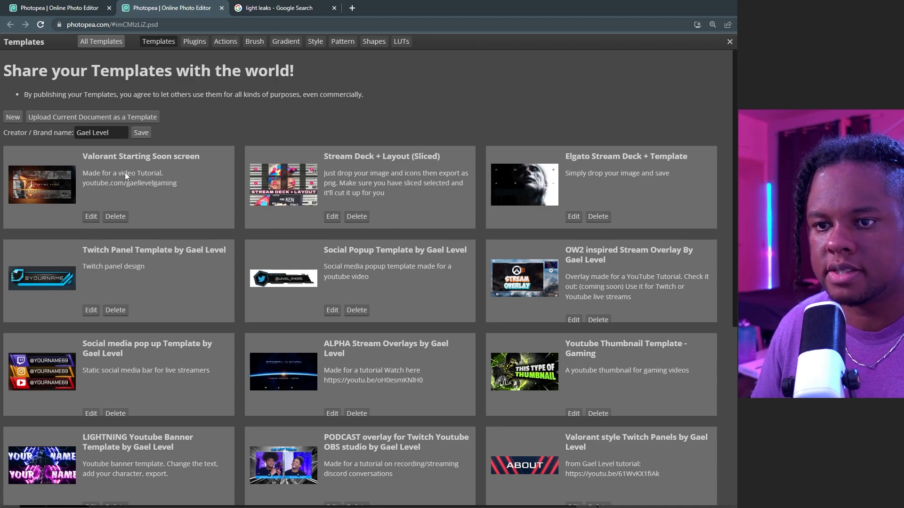
# Step: Open the full template gallery, search it by the creator's brand name, and browse the matching templates
pyautogui.click(81, 42)
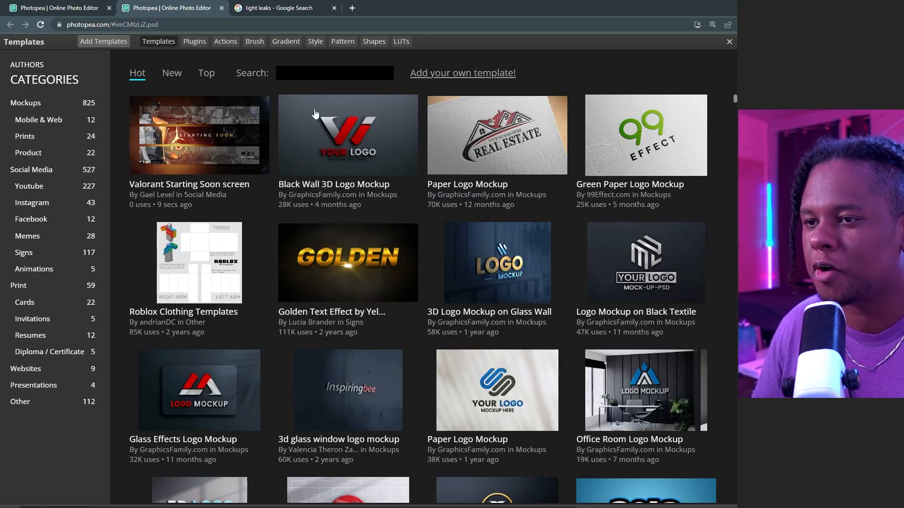
pyautogui.click(323, 73)
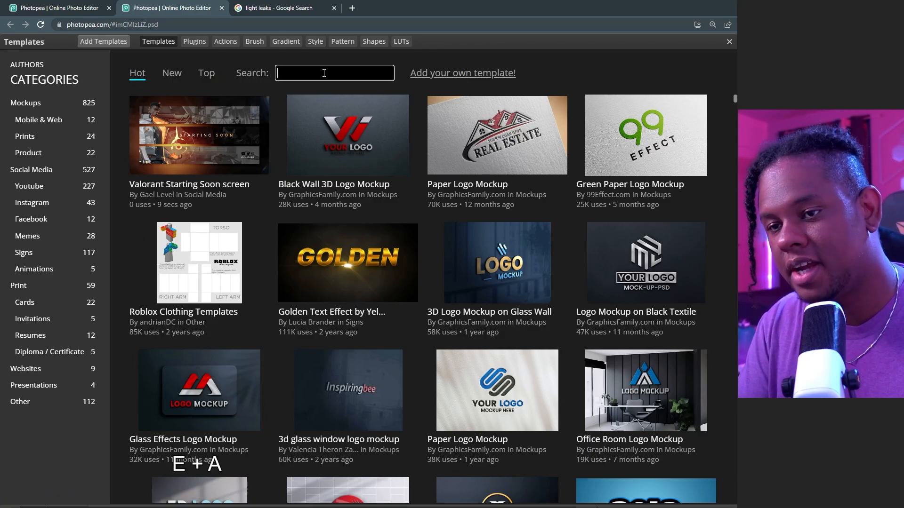
pyautogui.write('gael level')
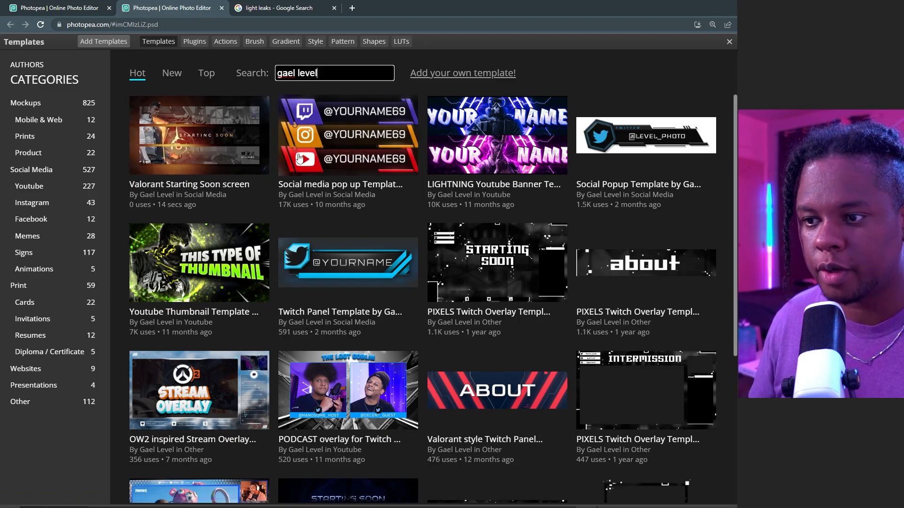
pyautogui.scroll(-5, 343, 343)
pyautogui.scroll(5, 367, 312)
pyautogui.scroll(-5, 367, 312)
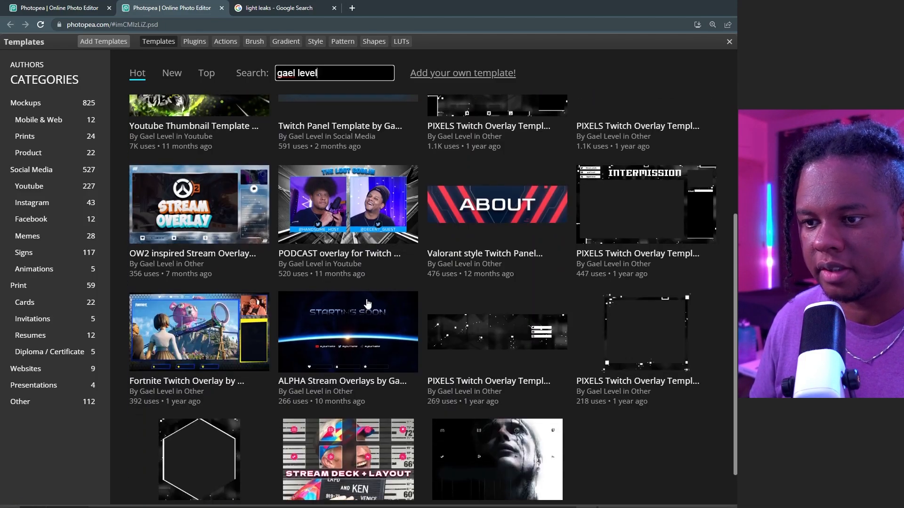
pyautogui.scroll(5, 368, 304)
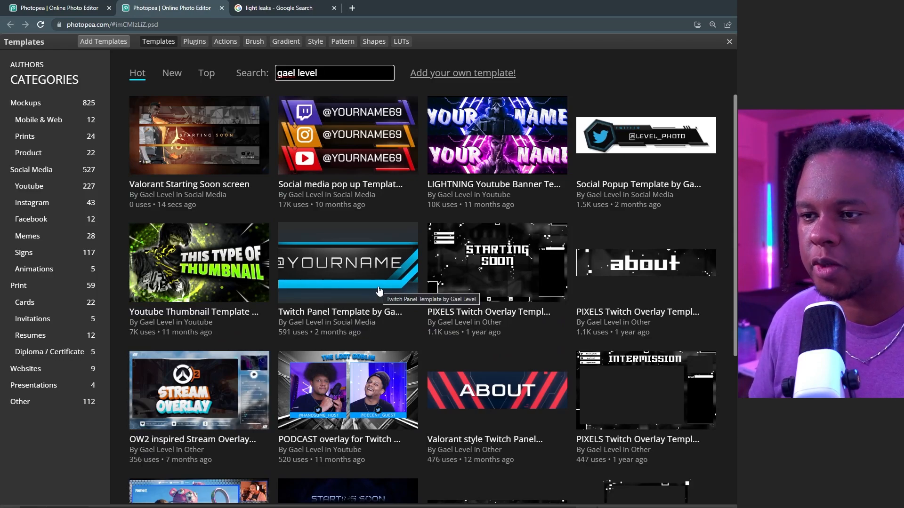